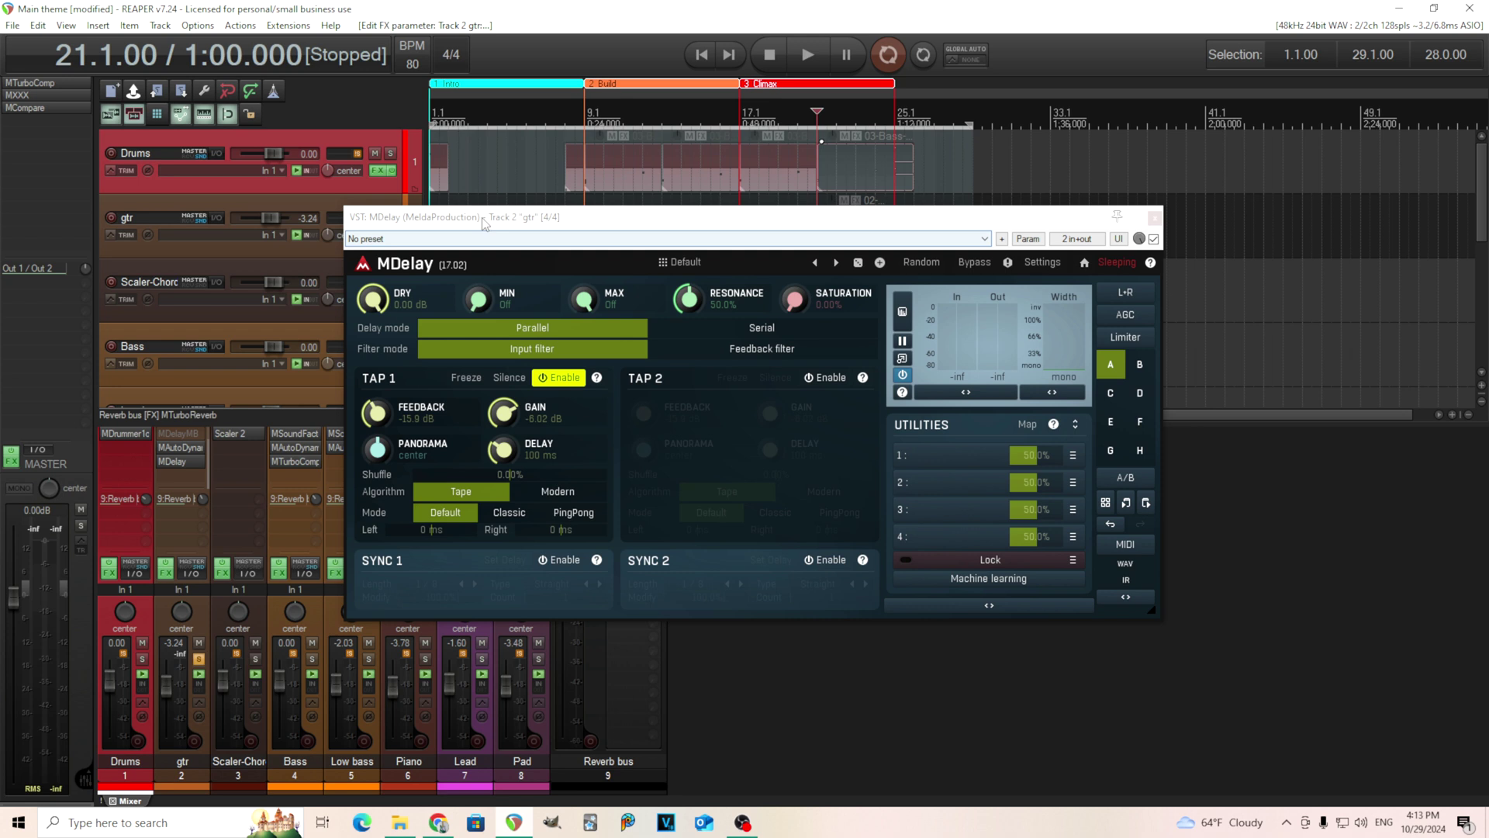
- Silence MDelay's dry signal after a quick playback check
drag(484, 223, 572, 248)
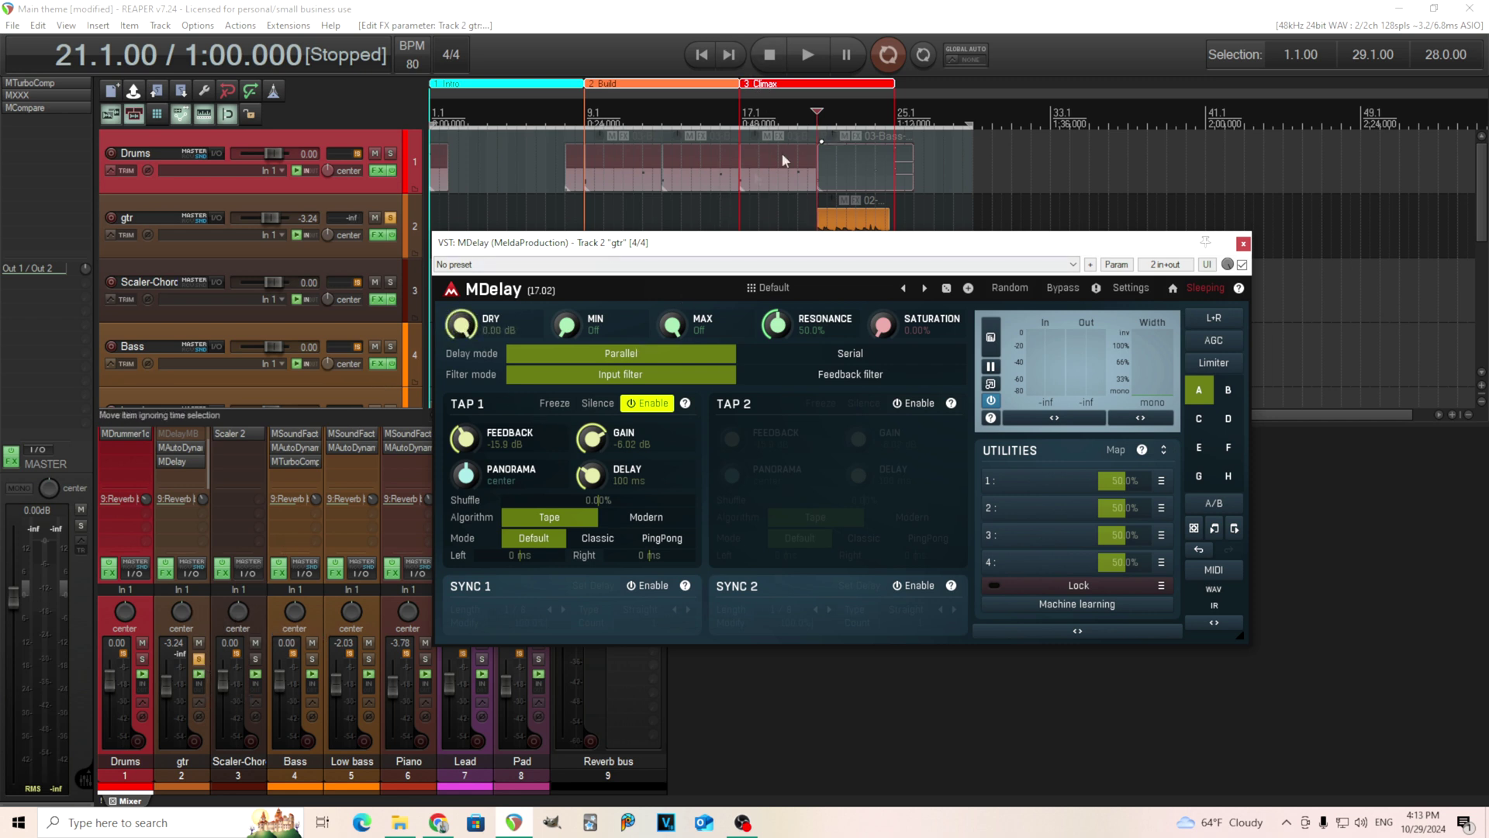
key(space)
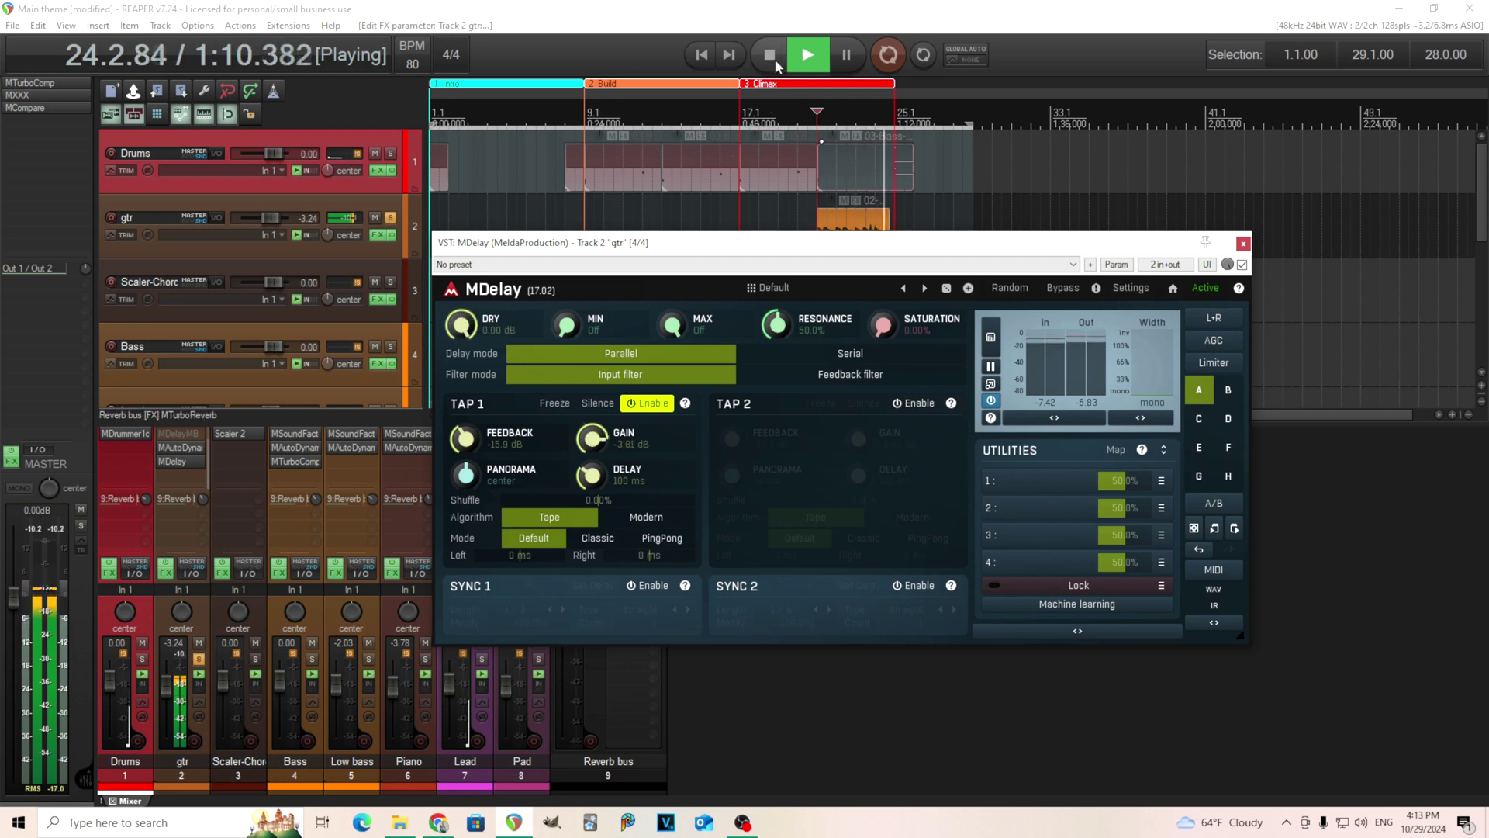
key(space)
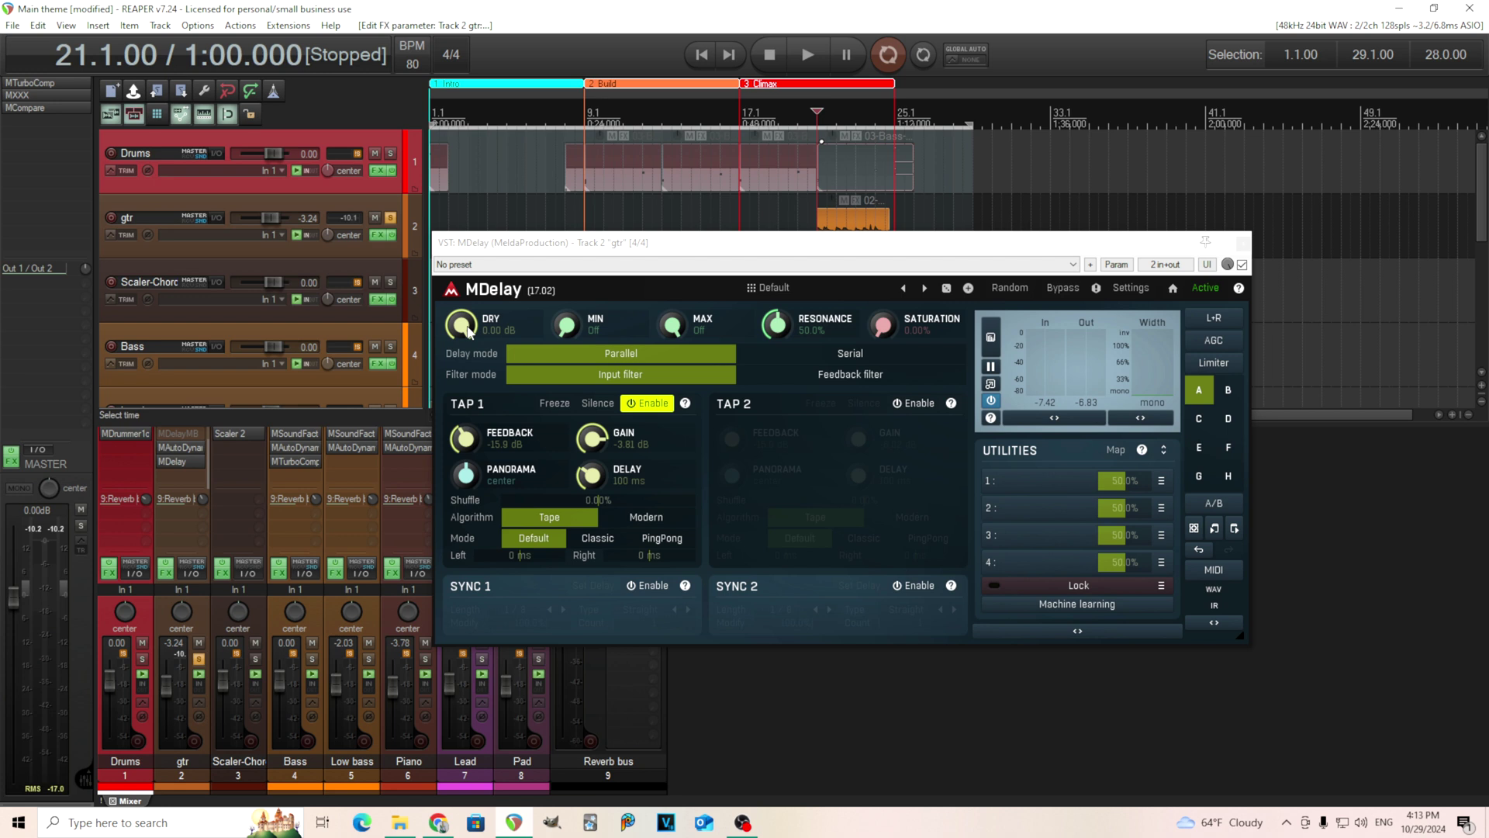
drag(564, 253, 601, 235)
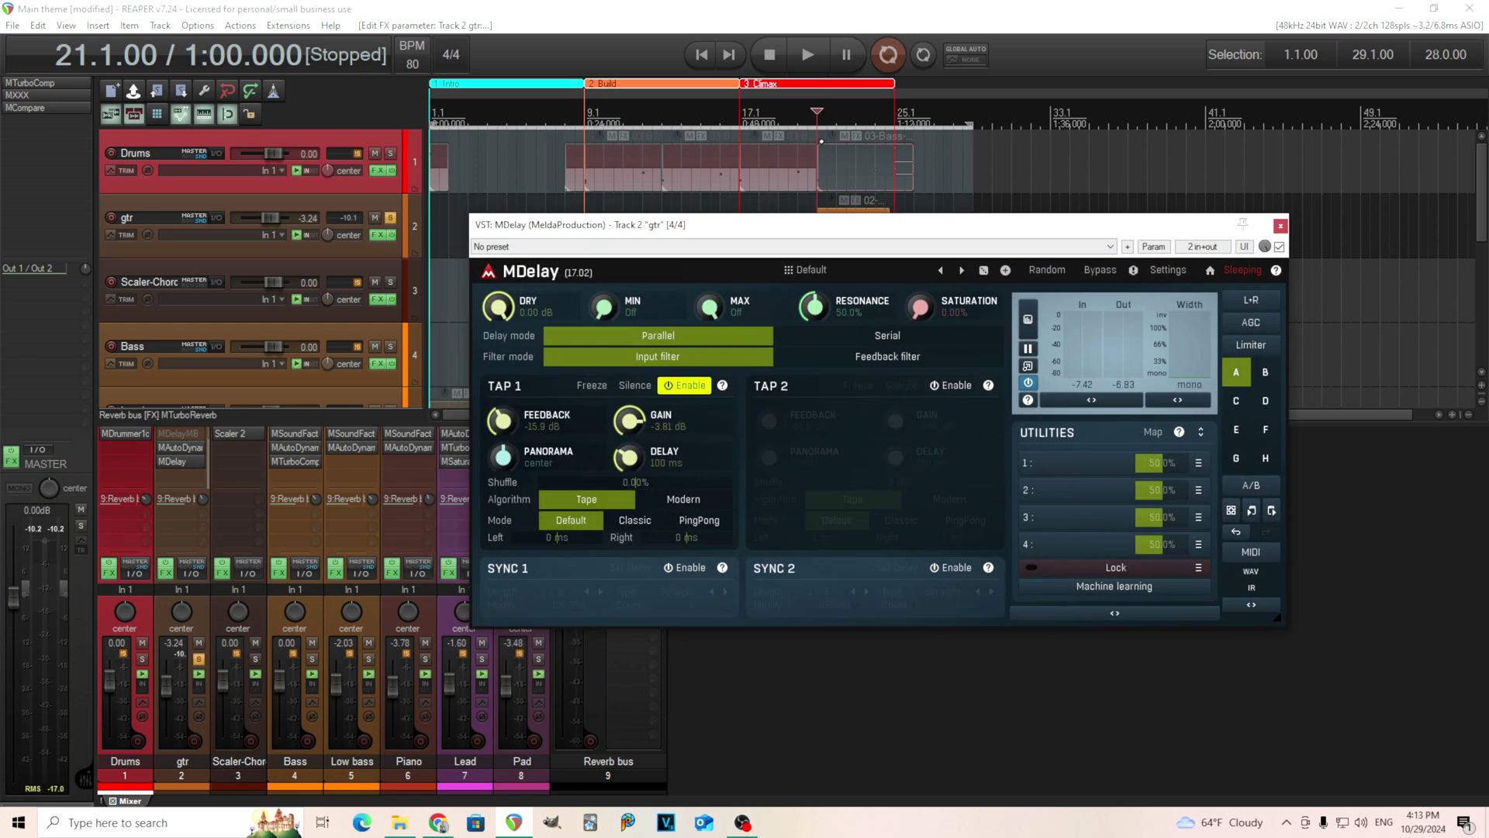
drag(499, 306, 501, 307)
double_click(499, 306)
drag(504, 310, 504, 341)
- Set Tap 1 gain to 0.00 dB and audition it
drag(629, 420, 629, 409)
click(810, 56)
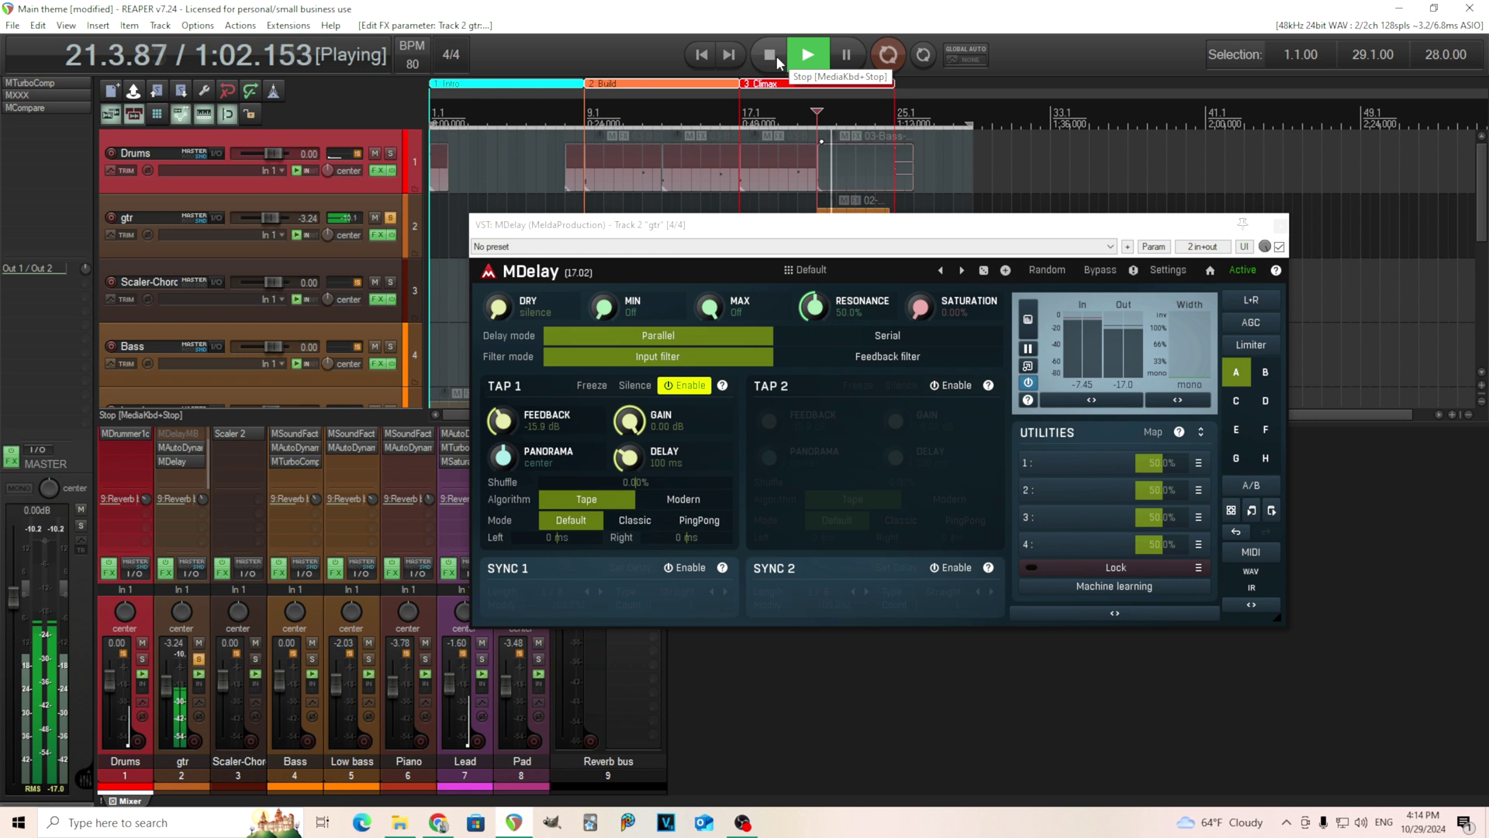
click(775, 54)
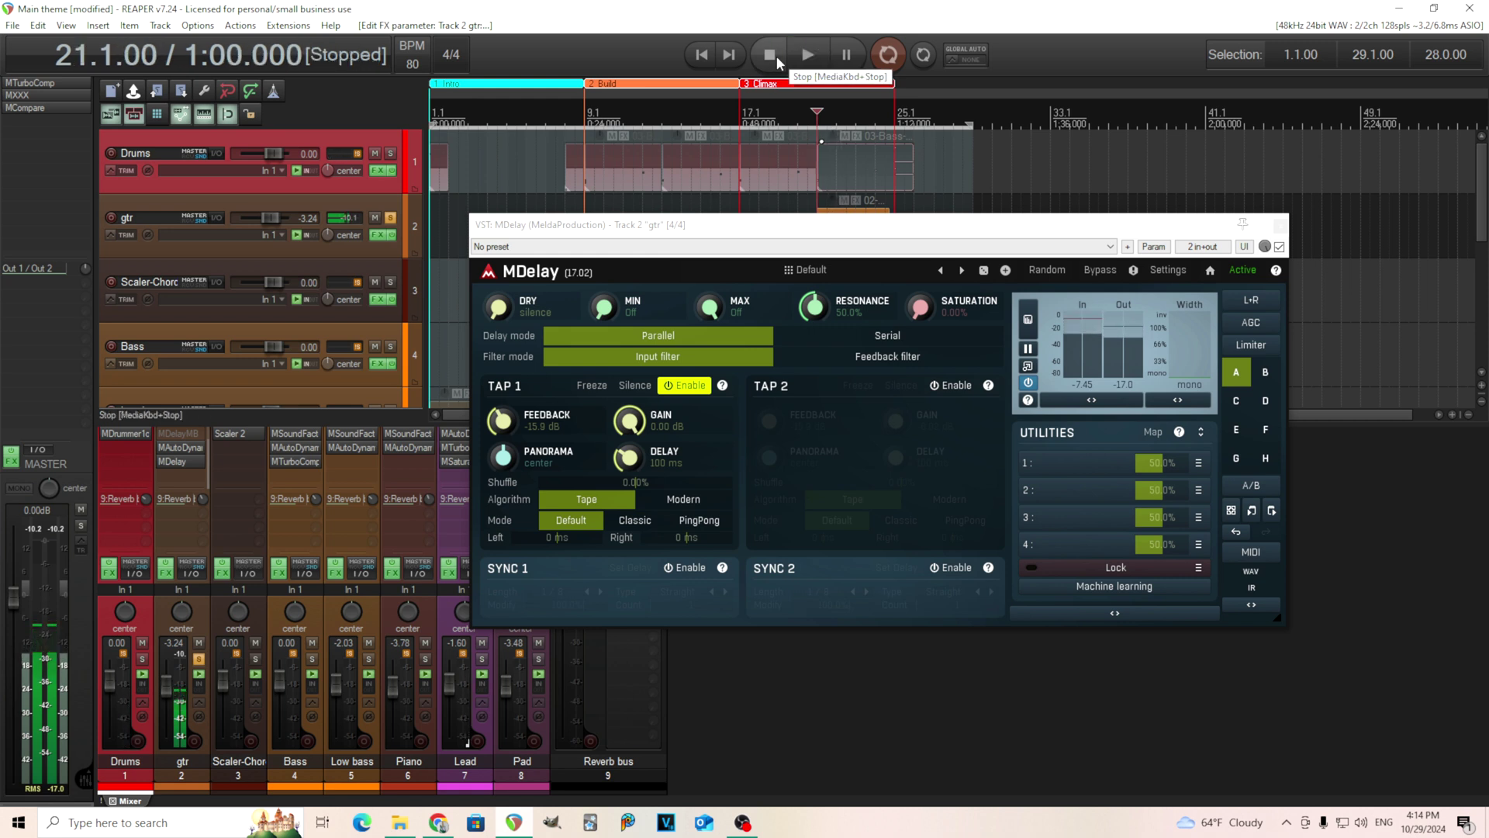
- Switch Tap 1 to Classic mode and audition the result
click(634, 519)
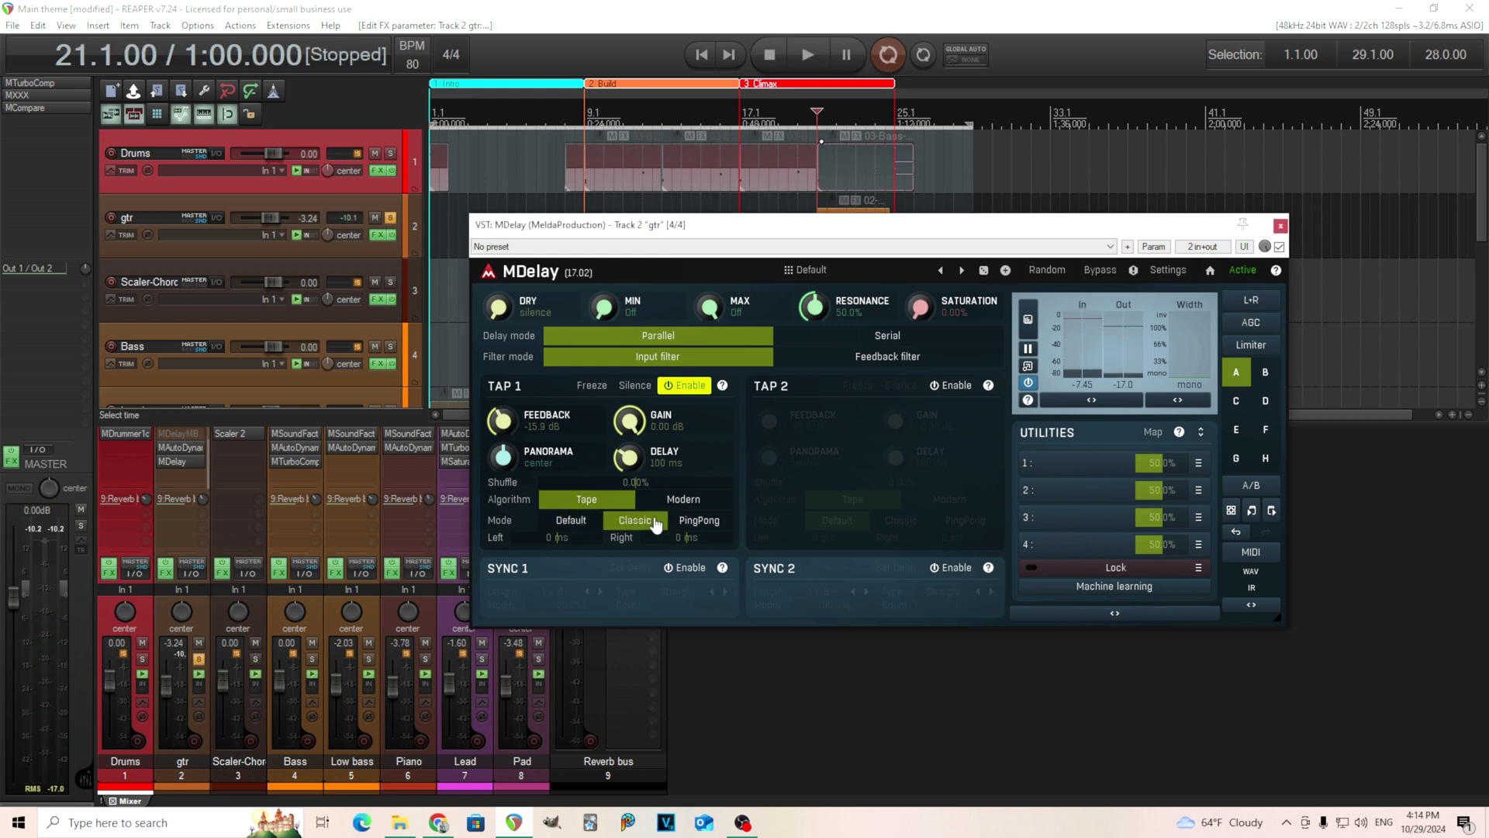
key(space)
click(778, 62)
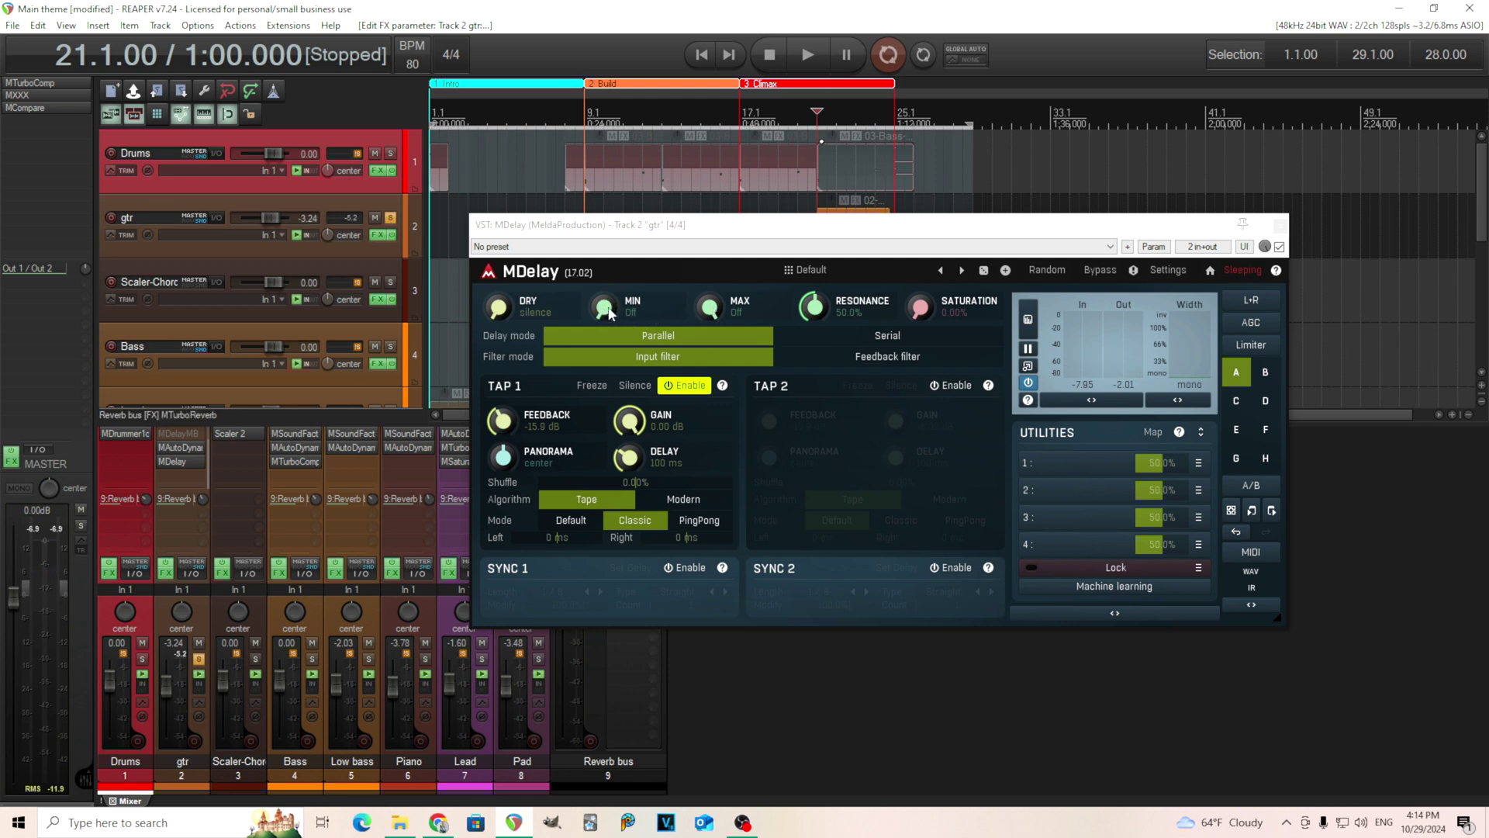
- Set the filter's MIN cutoff to 172.6 Hz and MAX to 3319 Hz while playing
drag(603, 308, 604, 326)
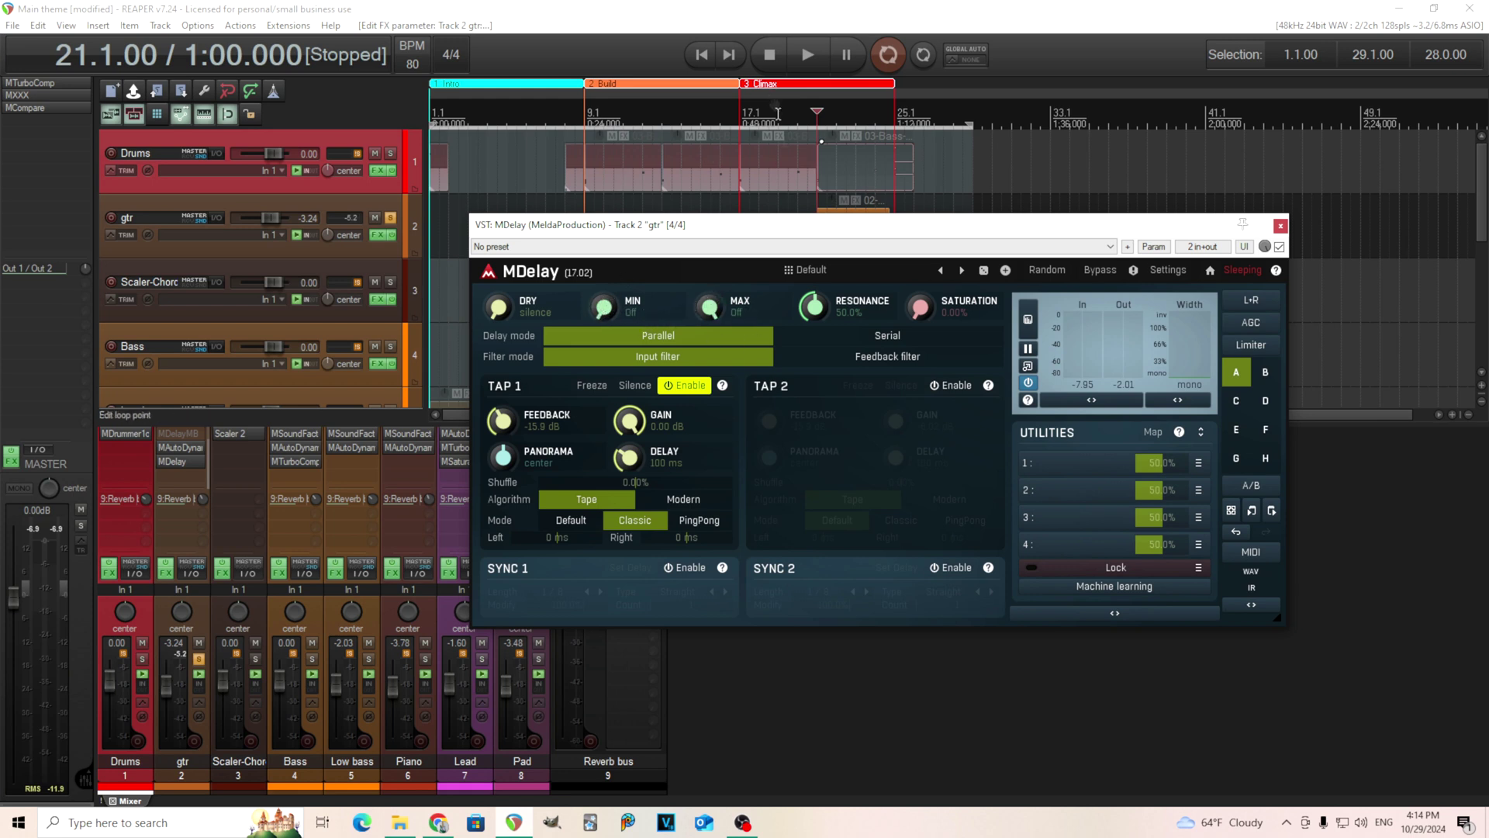
click(807, 54)
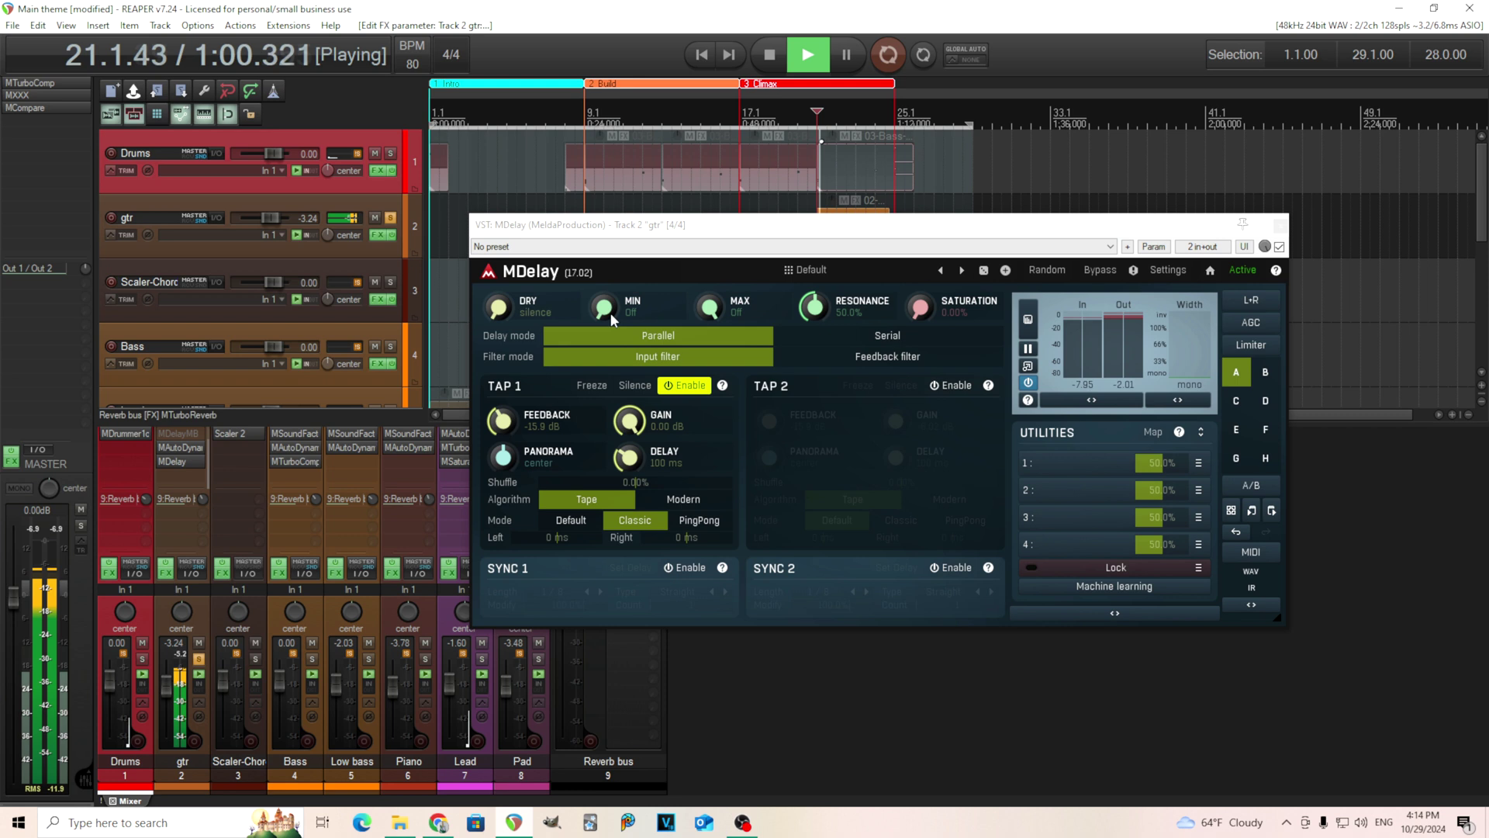
drag(605, 308, 605, 345)
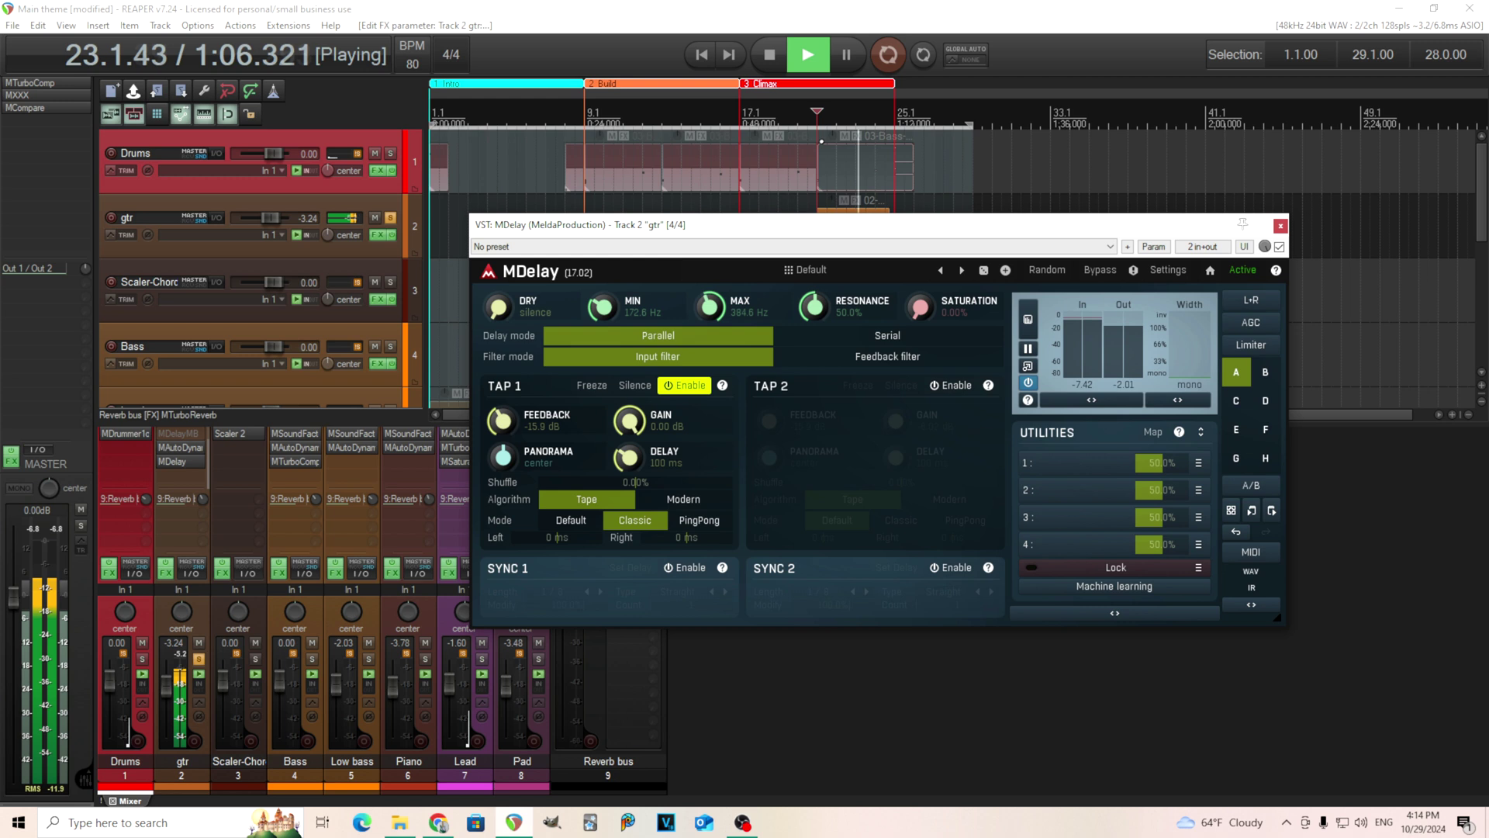
drag(709, 306, 709, 276)
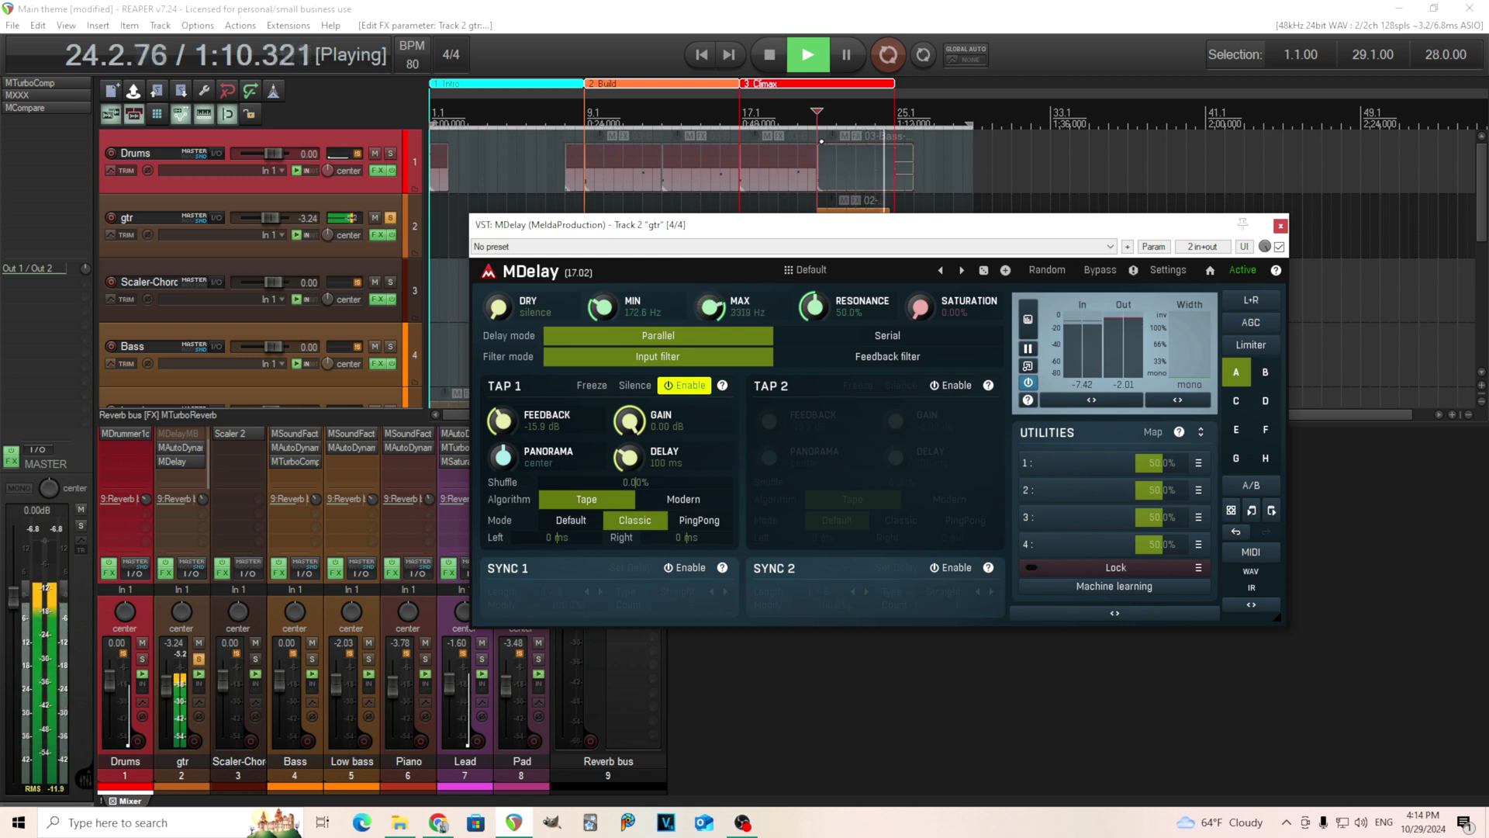
key(space)
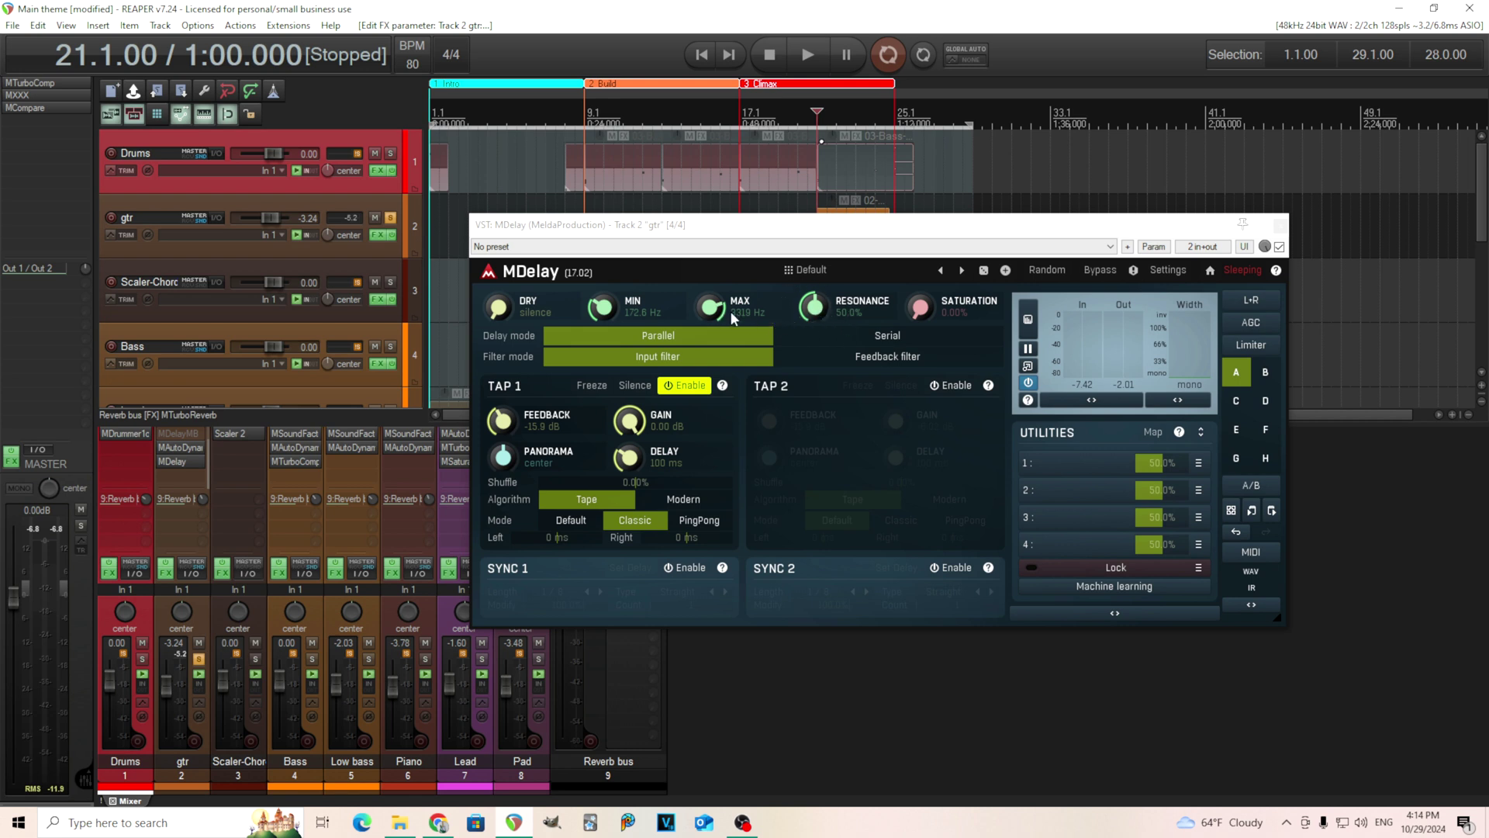
- Set the filter resonance to 36.8% while auditioning
click(815, 58)
drag(814, 320, 823, 230)
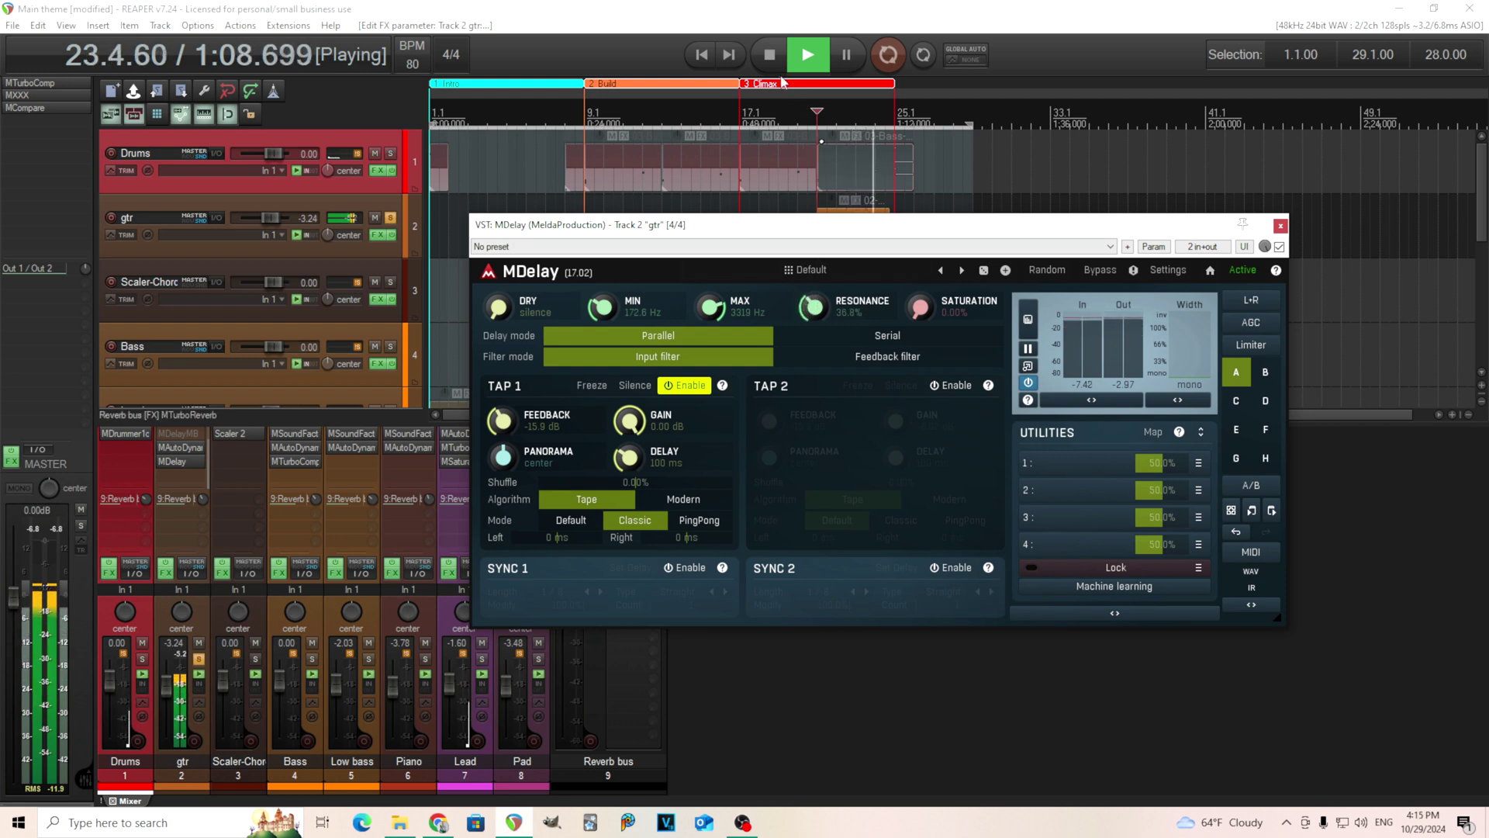
click(770, 54)
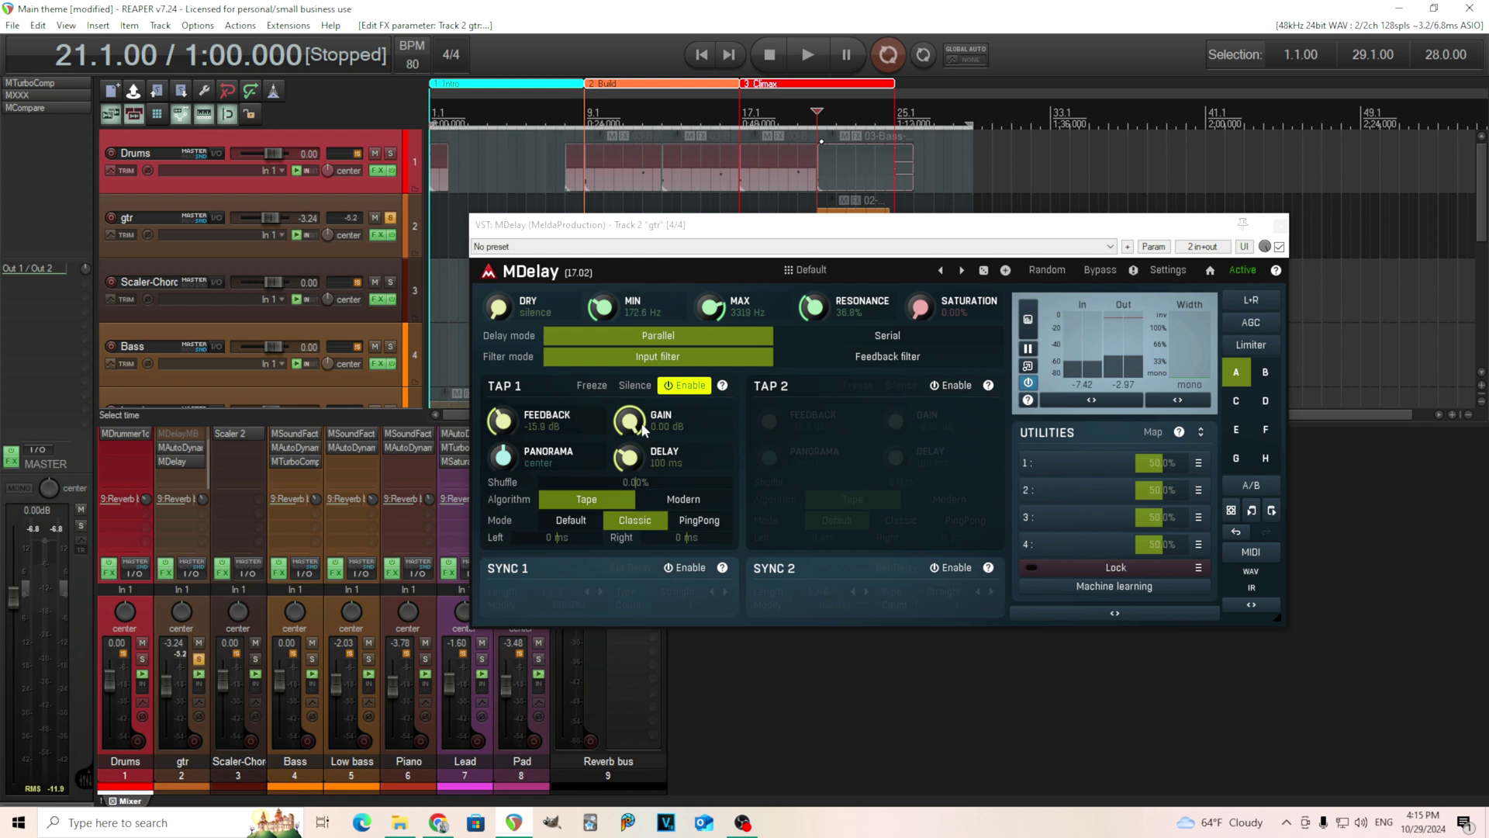
- Lower Tap 1 gain, turn on the output limiter, and start playback
drag(629, 421, 629, 431)
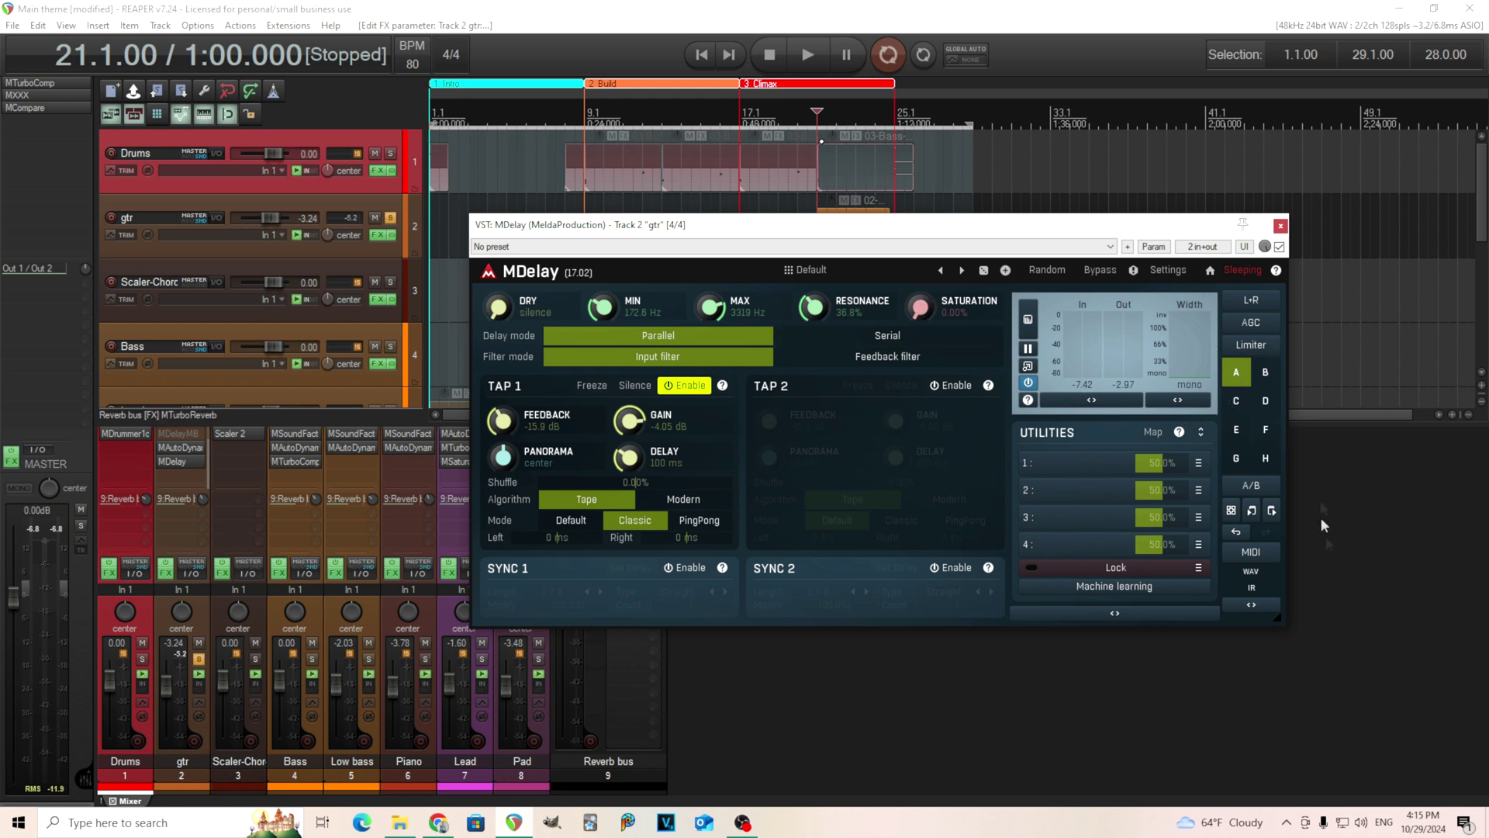
click(1251, 345)
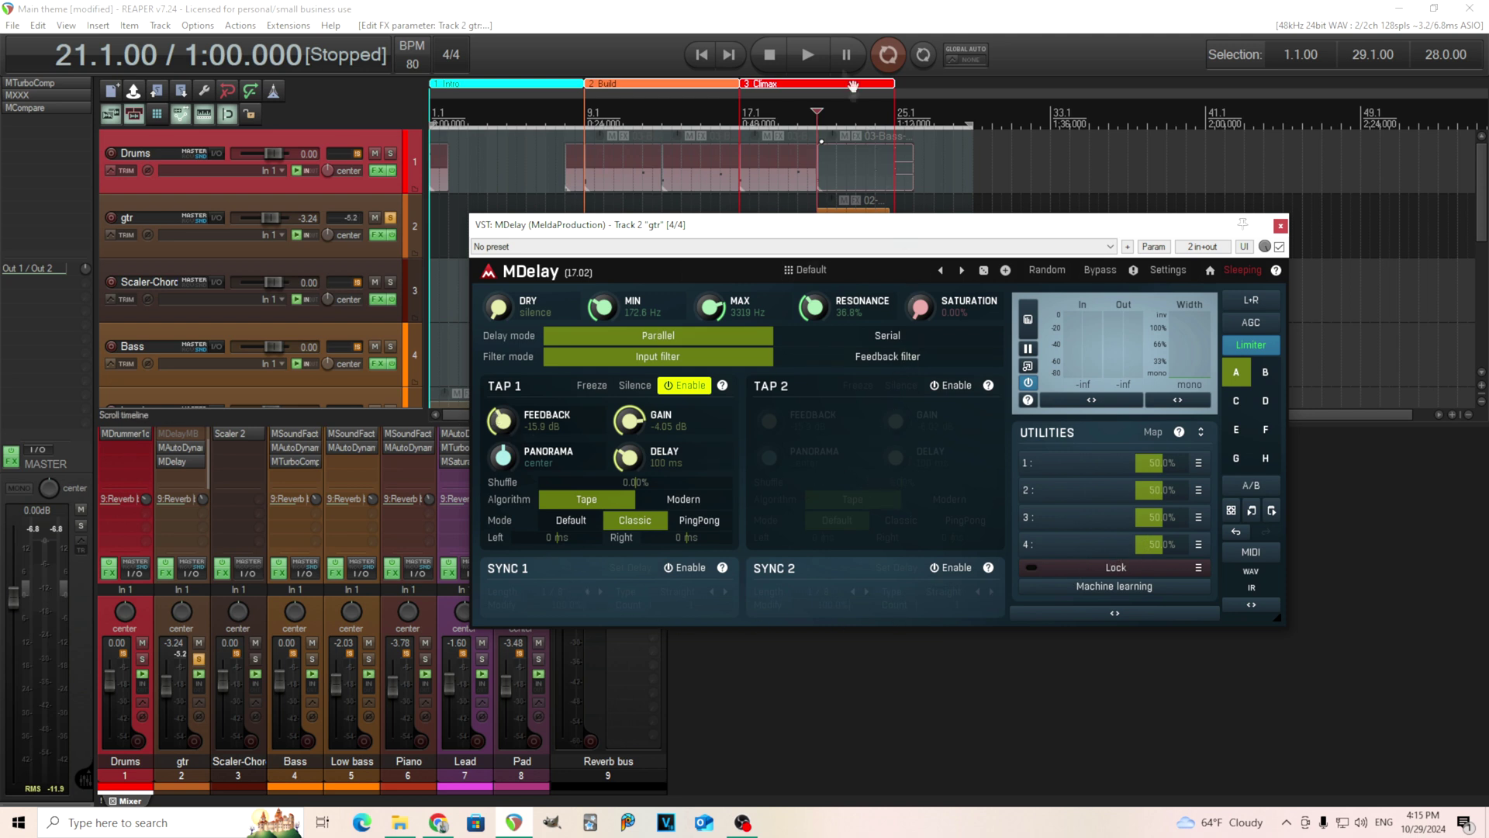
click(816, 54)
click(817, 54)
- Try raising saturation, reset it to 0.00%, and scroll Tap 1 gain to -6.02 dB
drag(918, 320, 879, 186)
key(space)
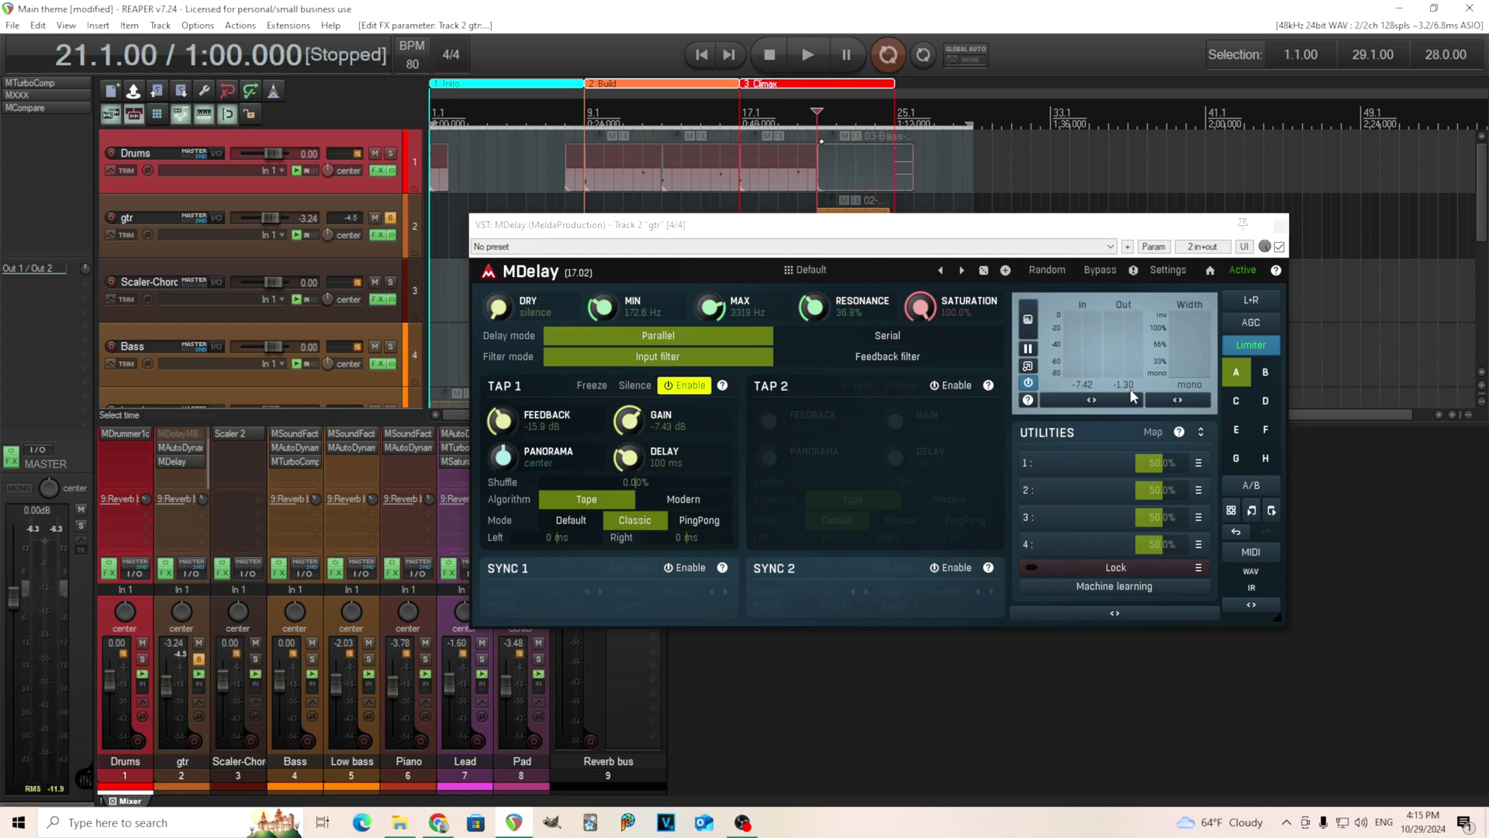
double_click(919, 308)
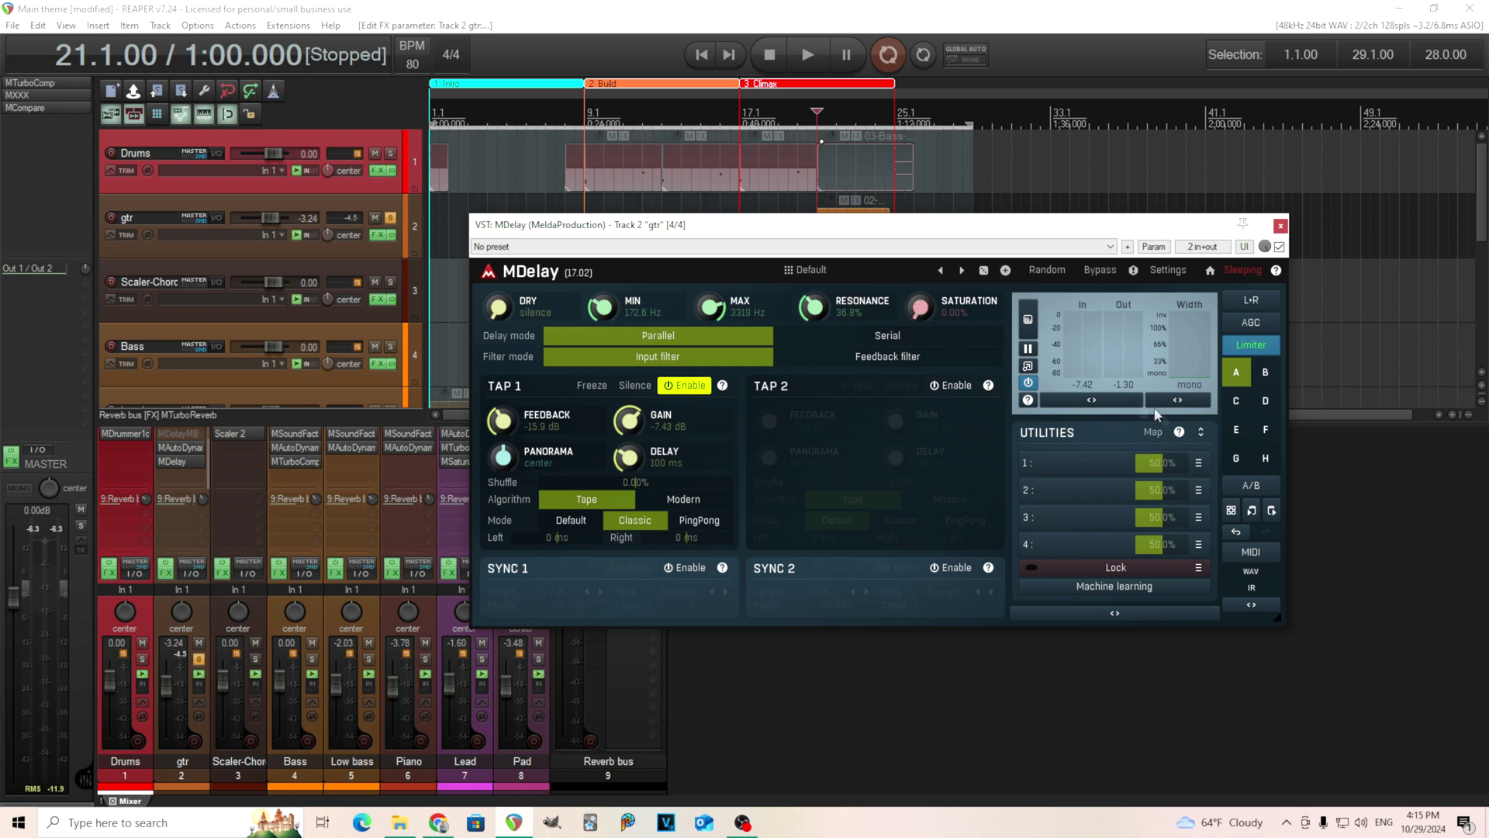
scroll(639, 423, up, 2)
- Raise Tap 1 feedback to -3.88 dB and lower MAX cutoff to 2812 Hz, then audition
drag(500, 420, 501, 411)
drag(711, 307, 711, 320)
drag(541, 404, 541, 394)
click(805, 54)
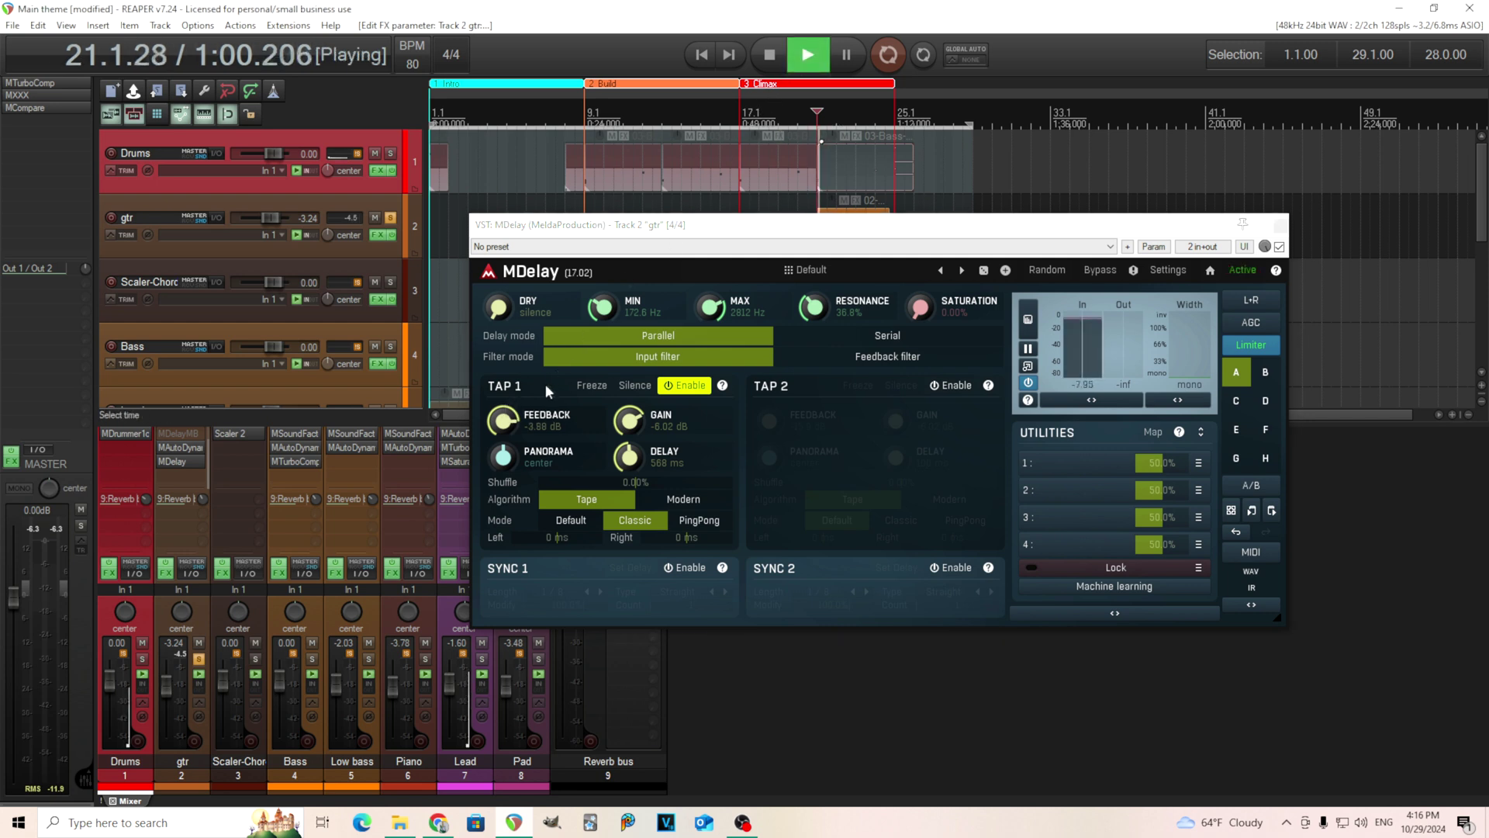
click(769, 54)
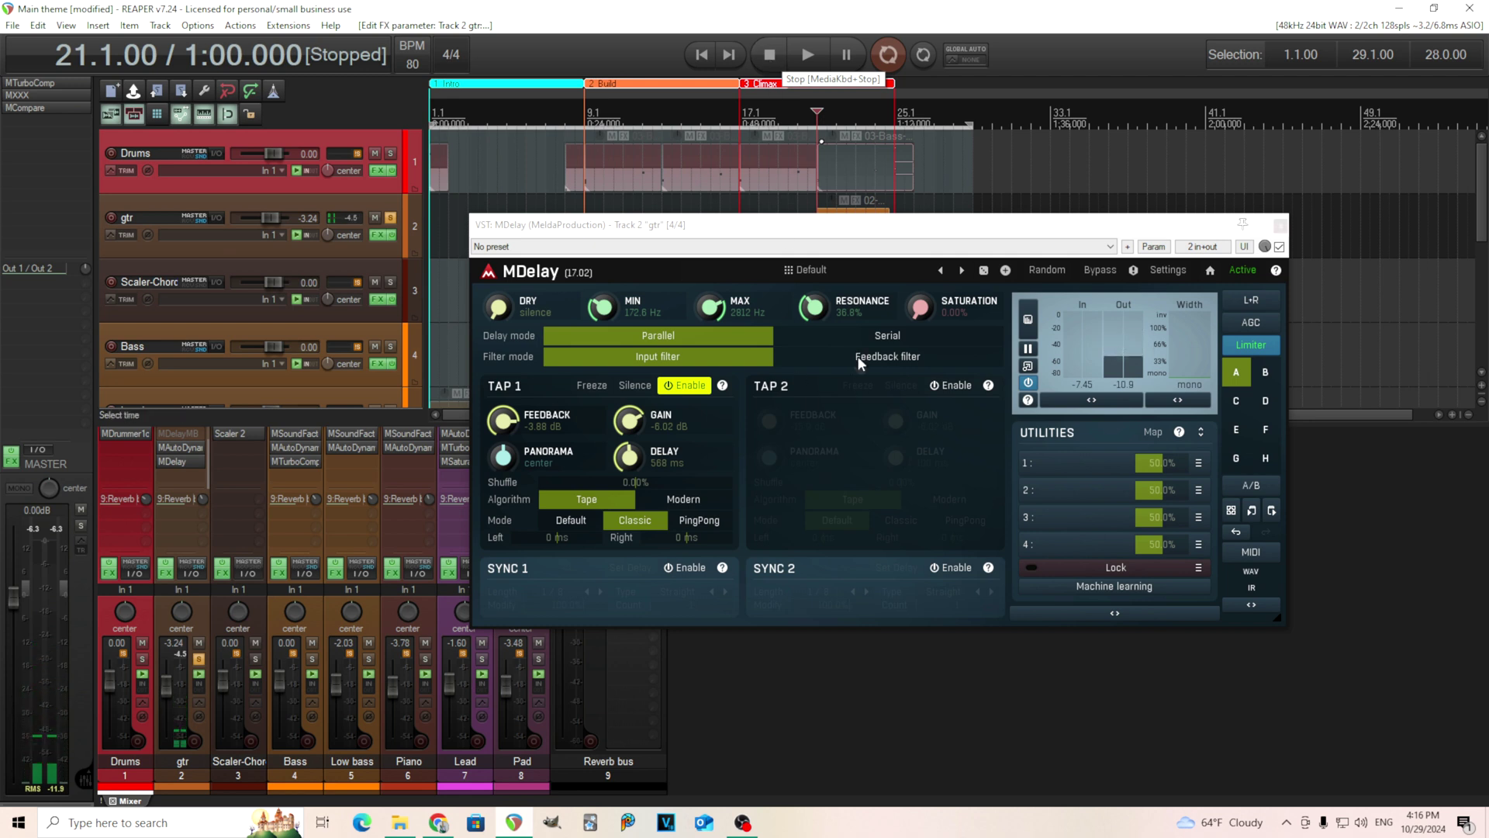
- Switch the filter to Feedback filter mode and audition it
click(858, 356)
click(807, 54)
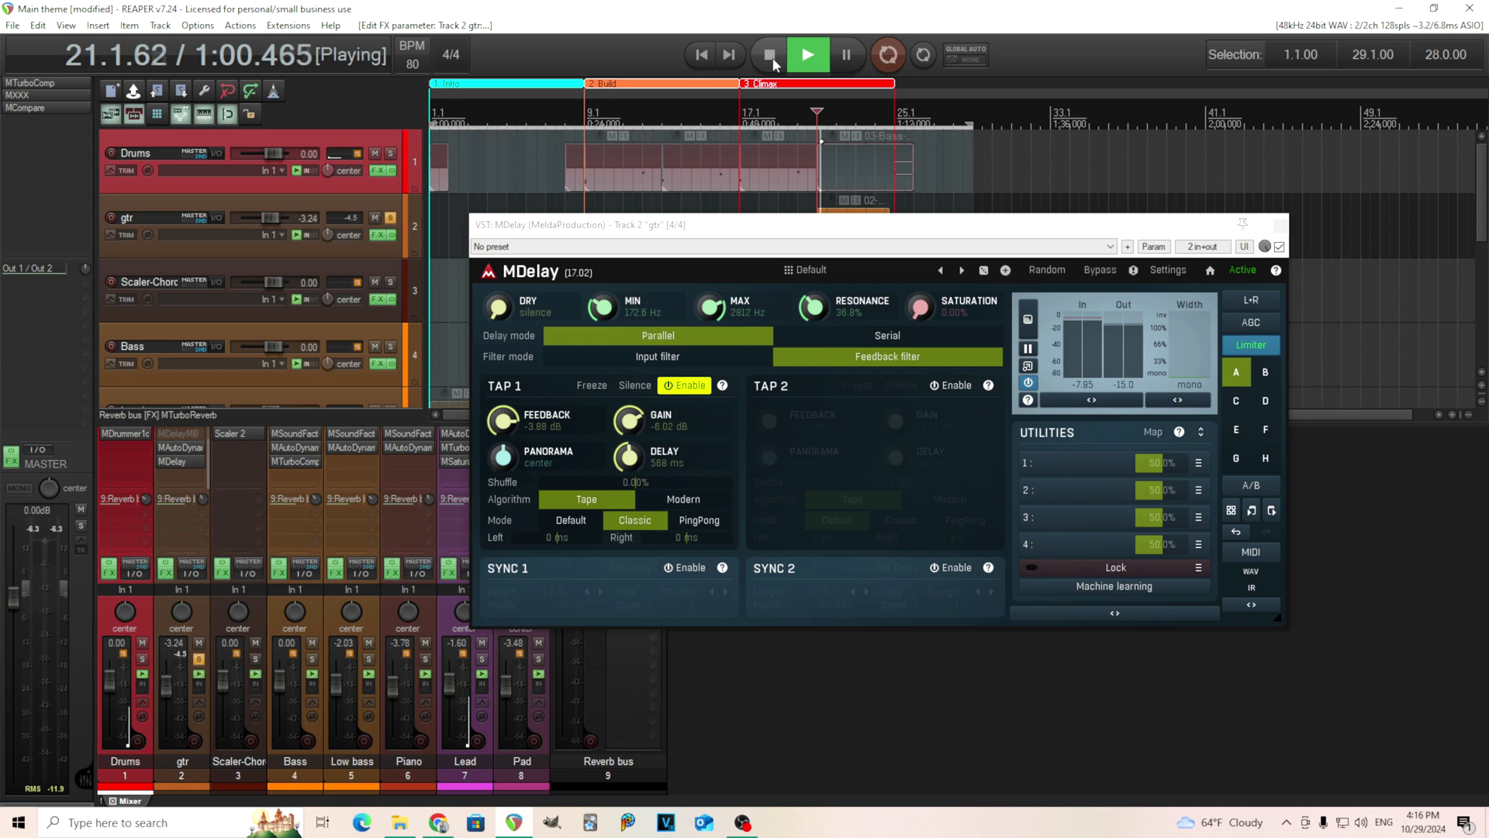
click(771, 56)
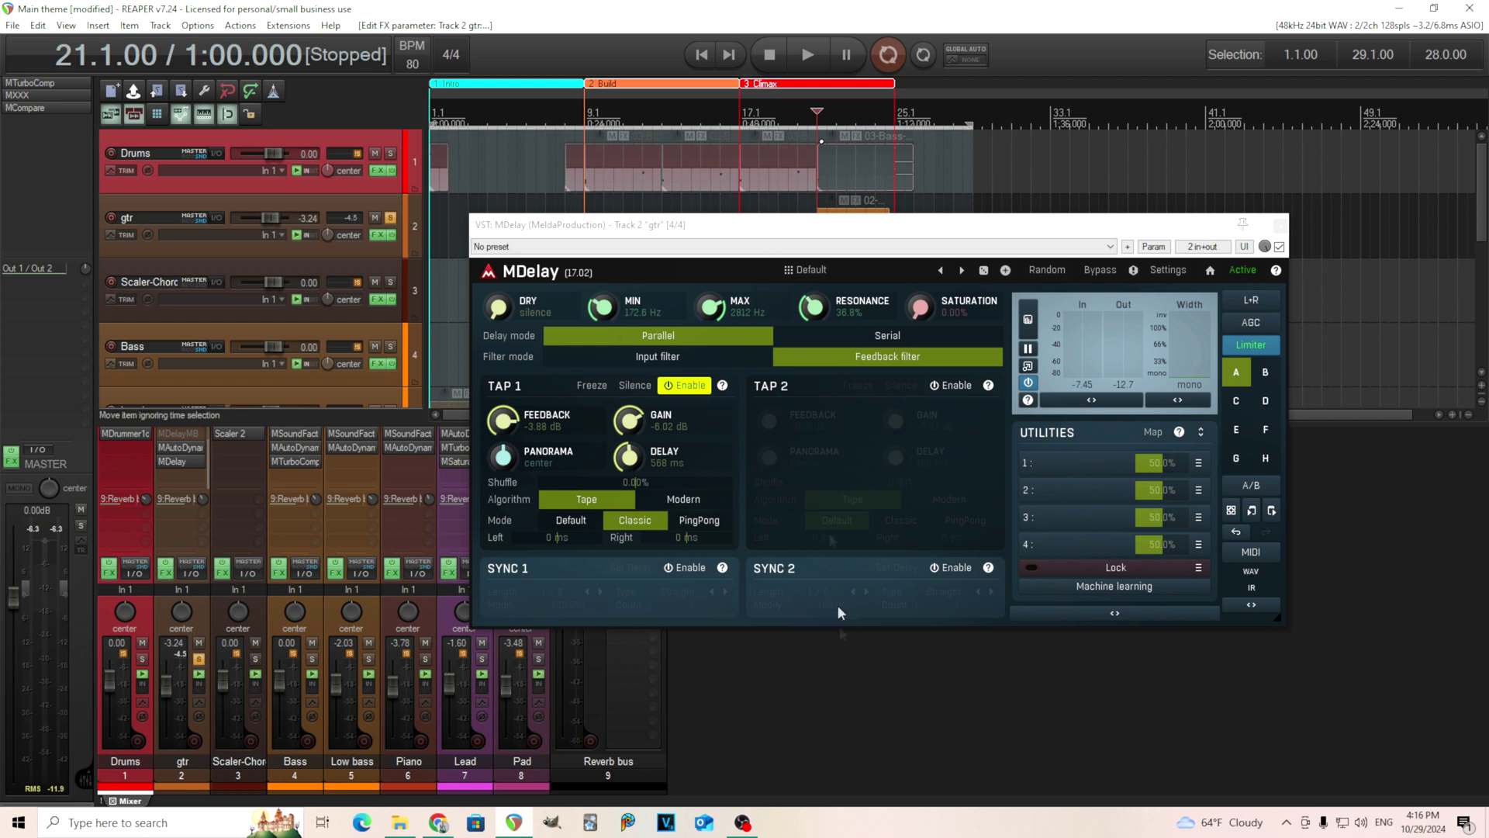
- Return to Input filter mode, bring Tap 1 feedback to -13.0 dB, and toggle Silence off
click(703, 356)
scroll(504, 420, down, 6)
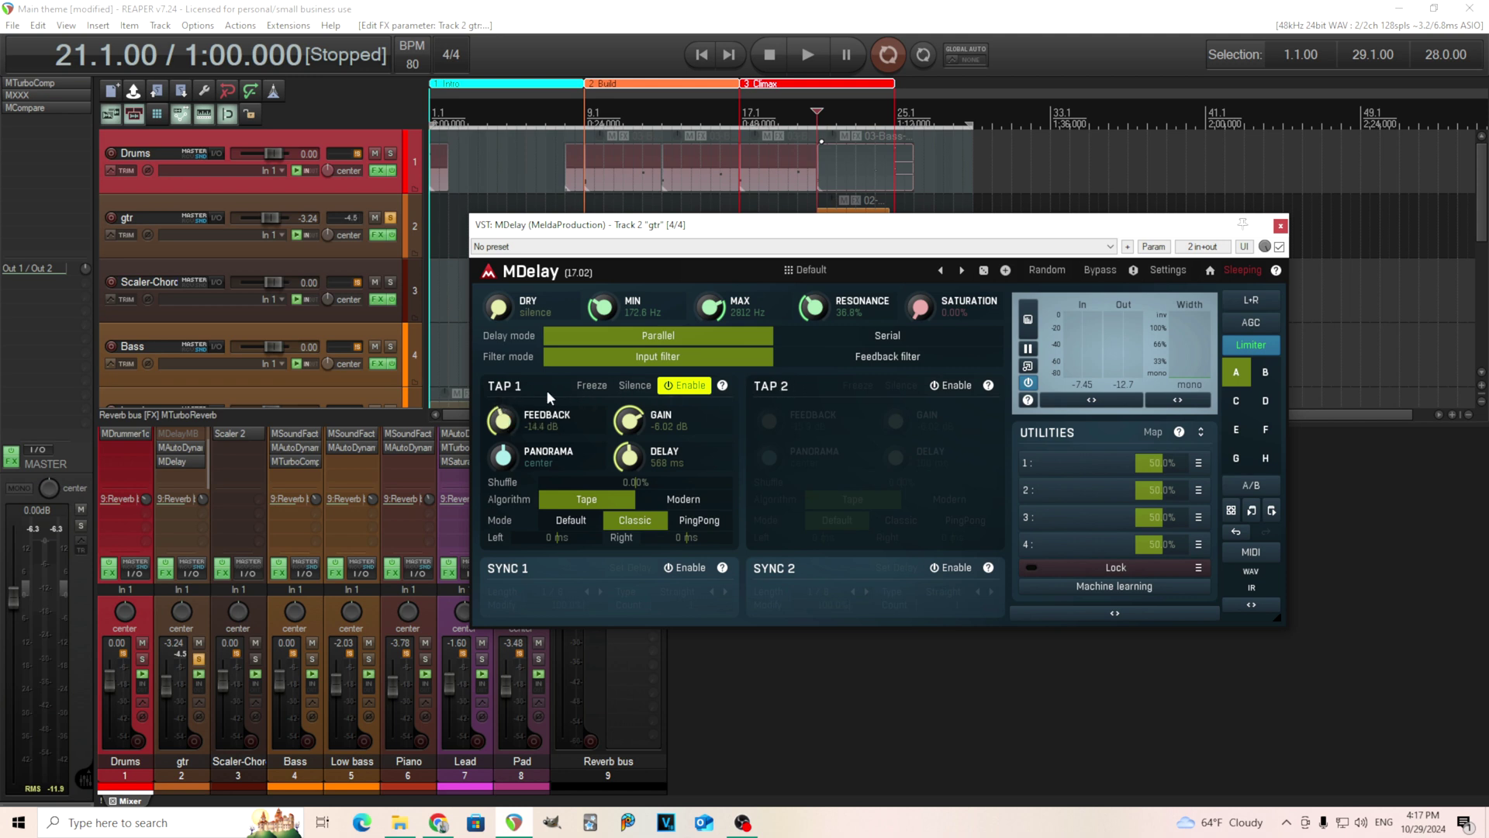
scroll(502, 419, up, 1)
click(643, 397)
click(643, 397)
- Try Tap 1 Freeze and Silence during playback, then turn both off
click(807, 58)
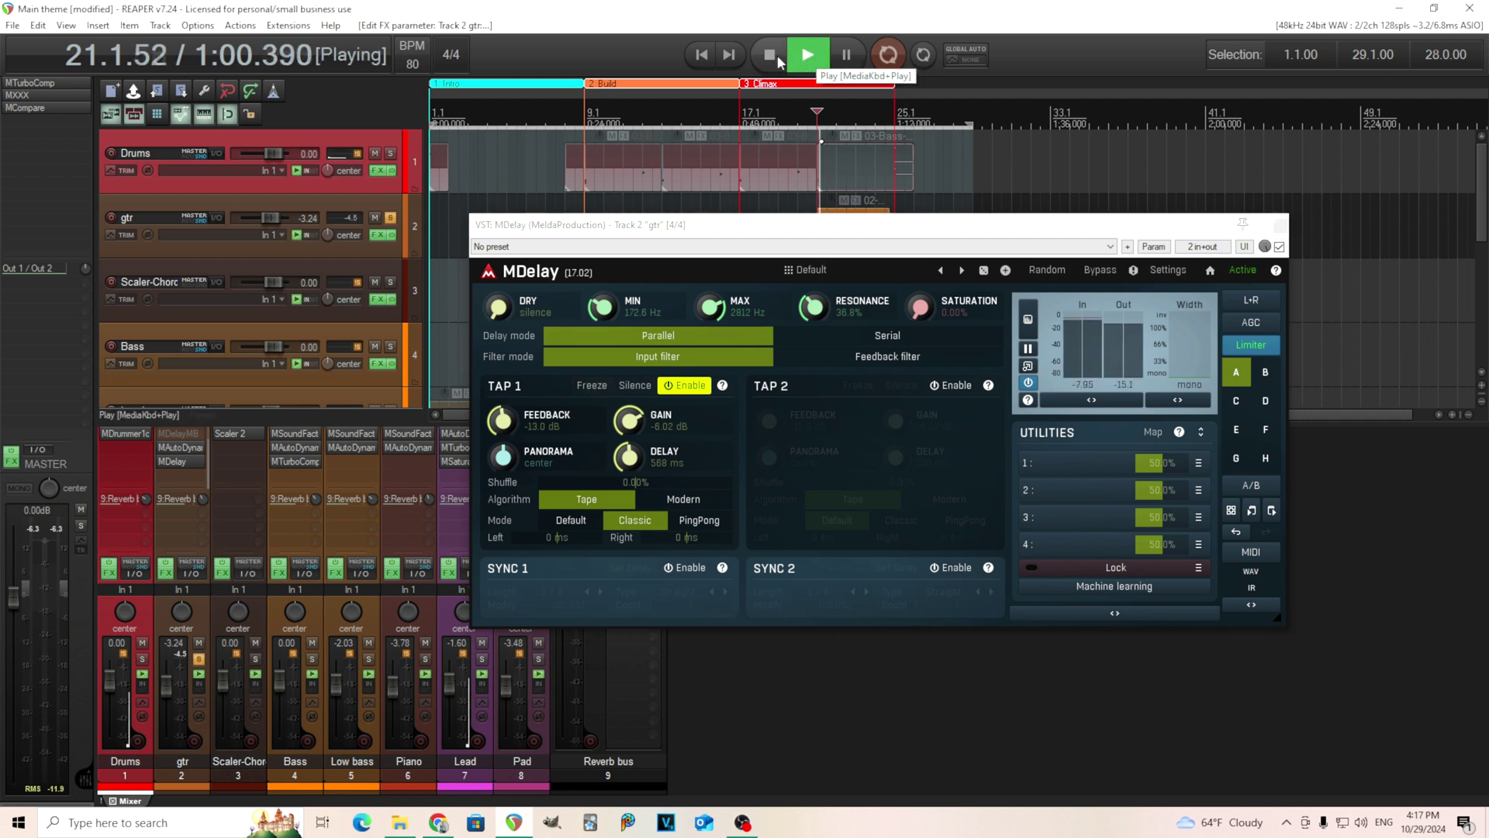
click(598, 386)
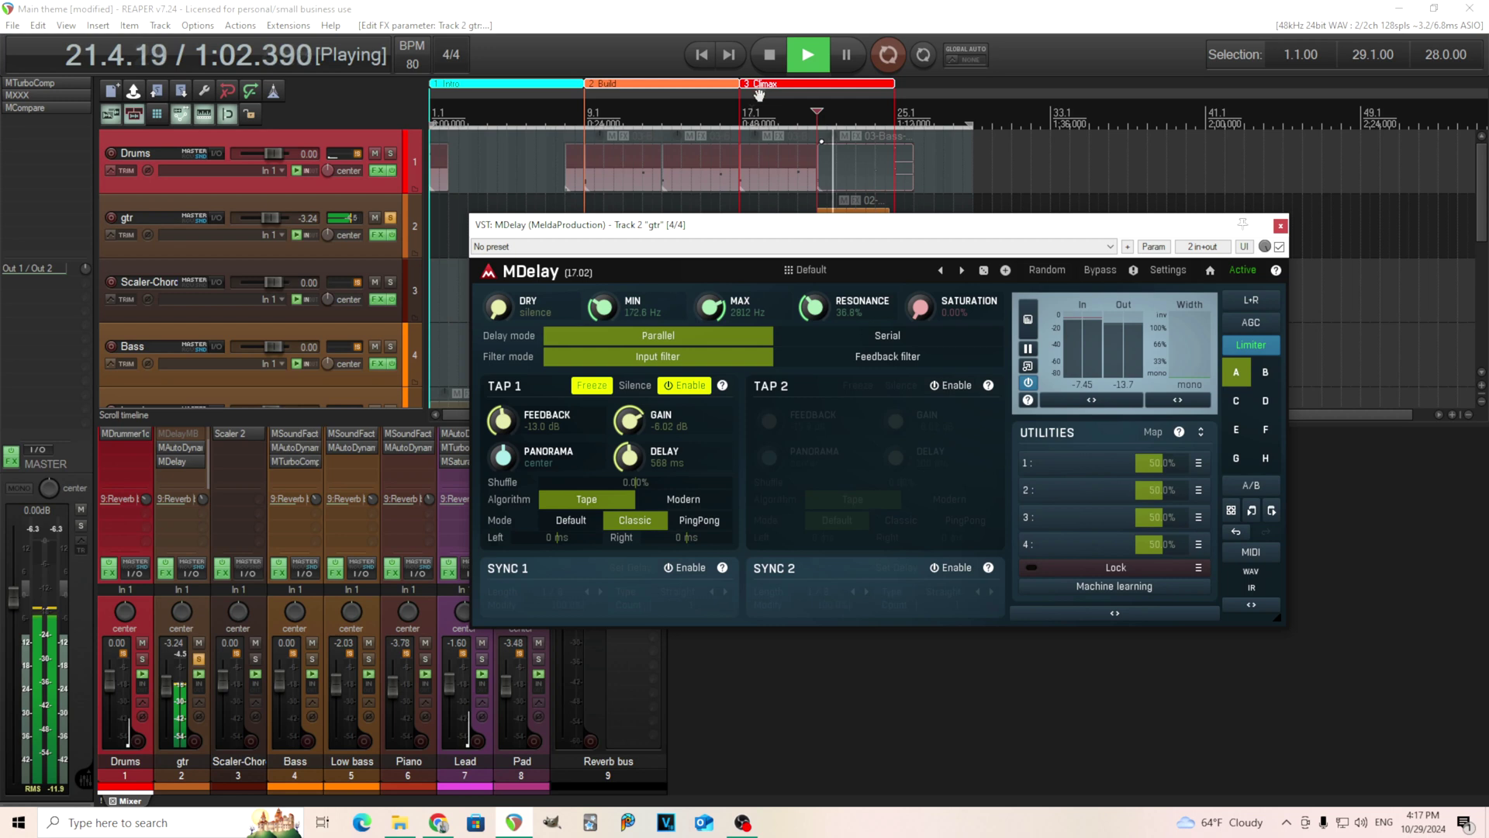
key(space)
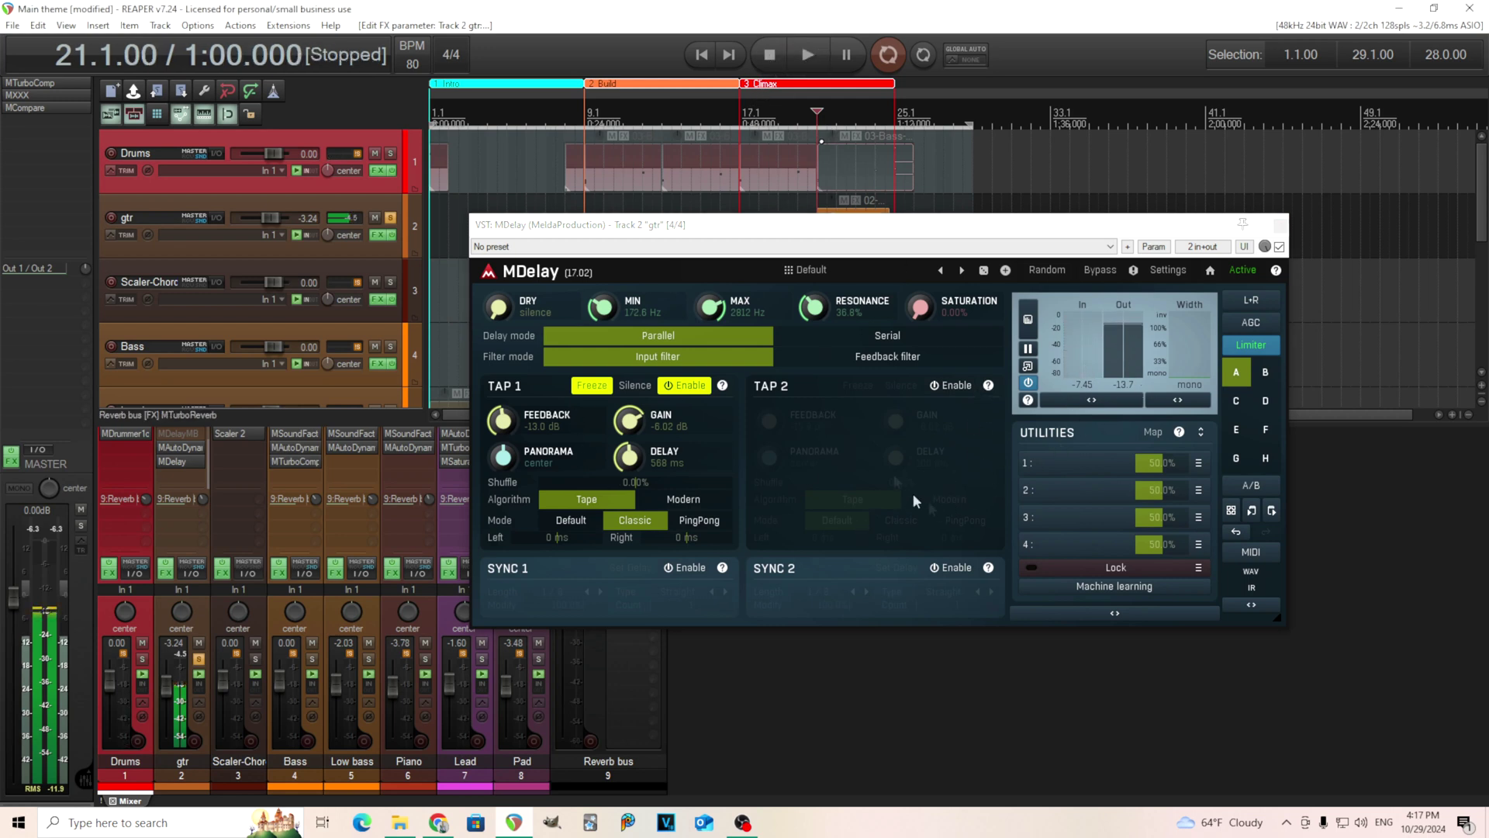
click(633, 386)
click(596, 391)
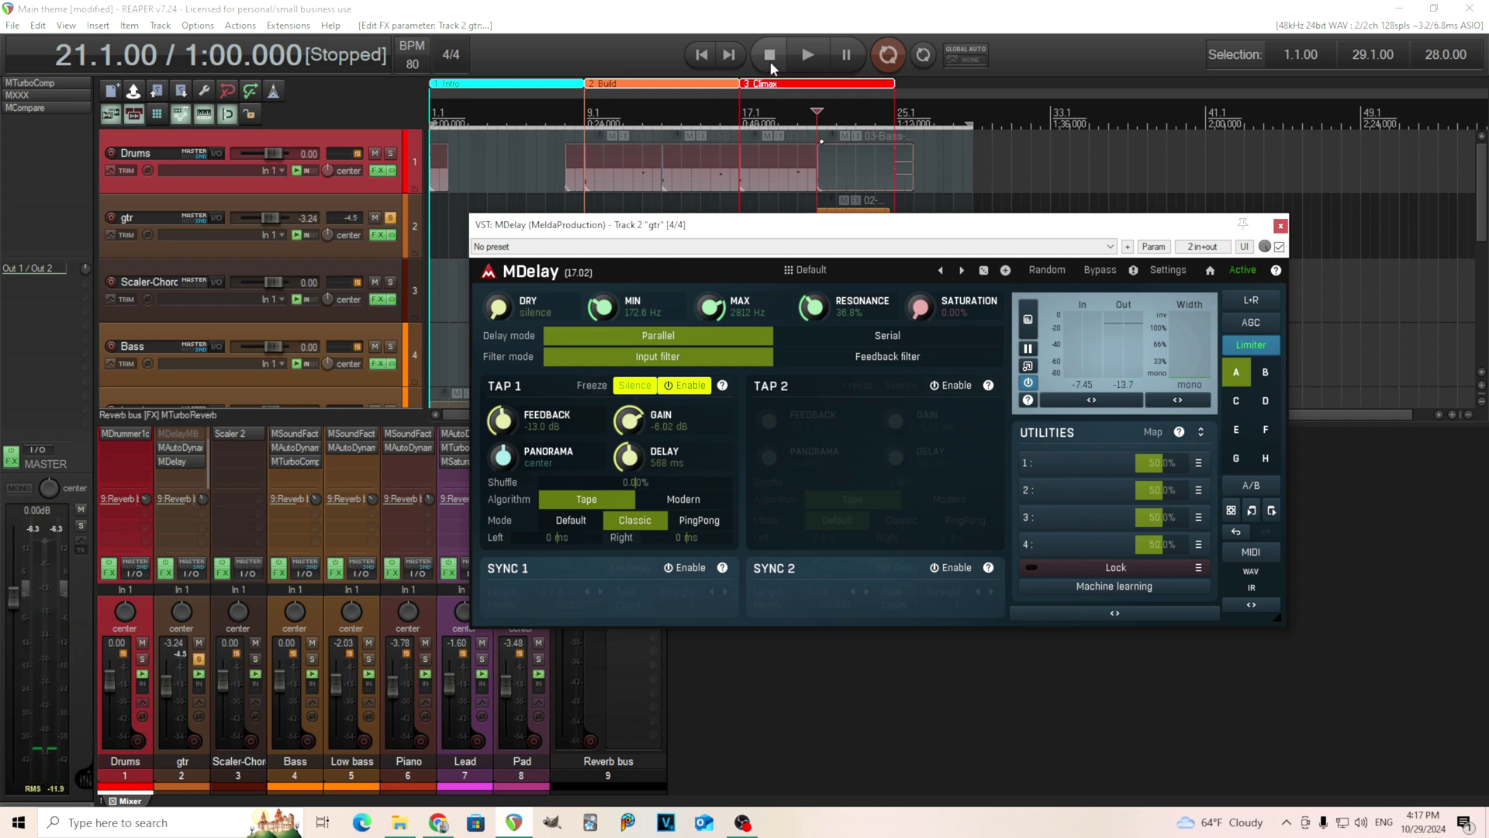
click(640, 387)
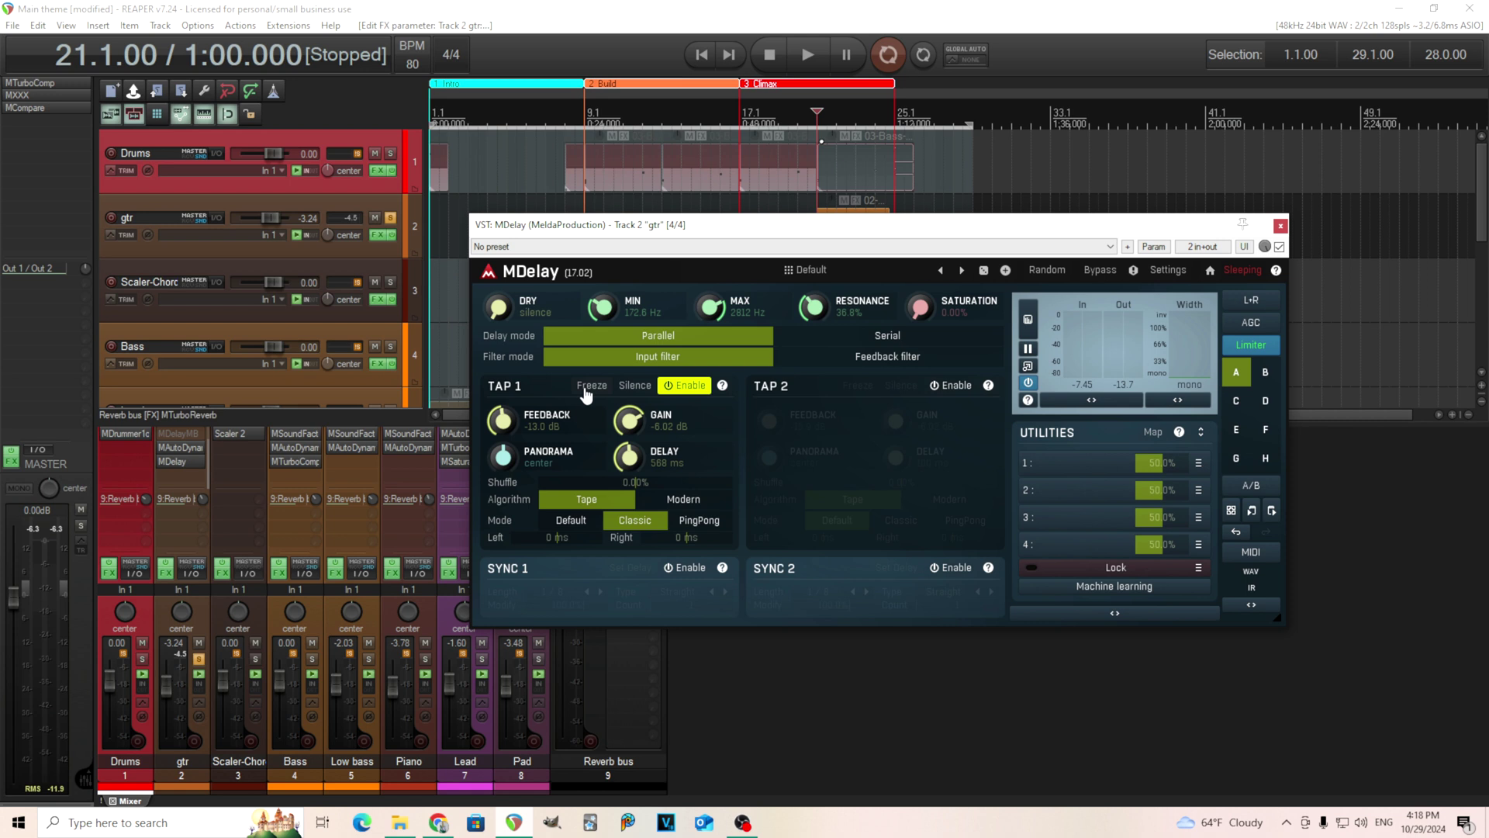
- Adjust the Tap 1 delay while auditioning with Freeze, ending at 100 ms
drag(628, 458, 629, 504)
click(808, 54)
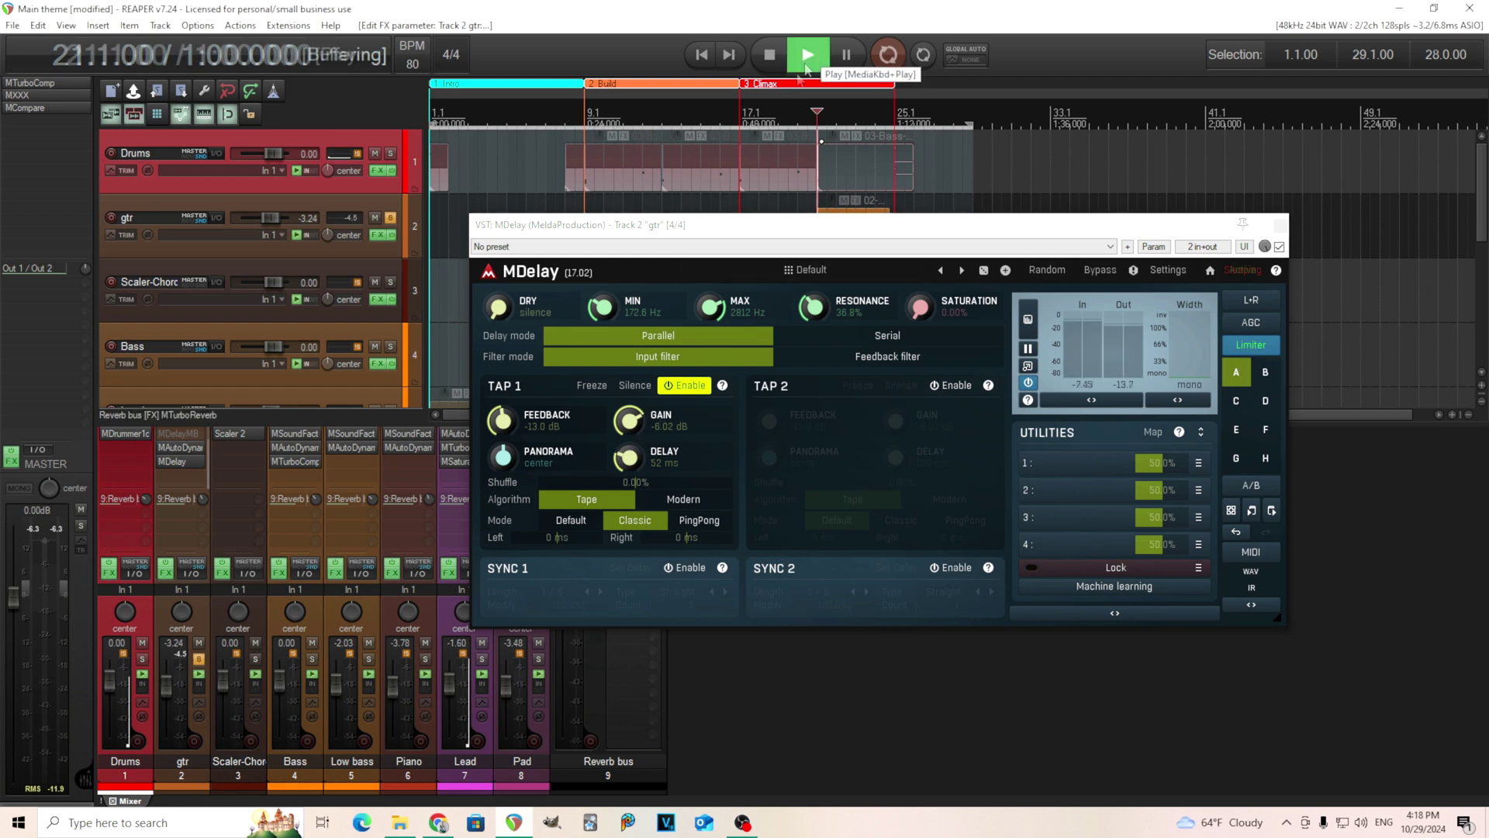
click(593, 385)
key(space)
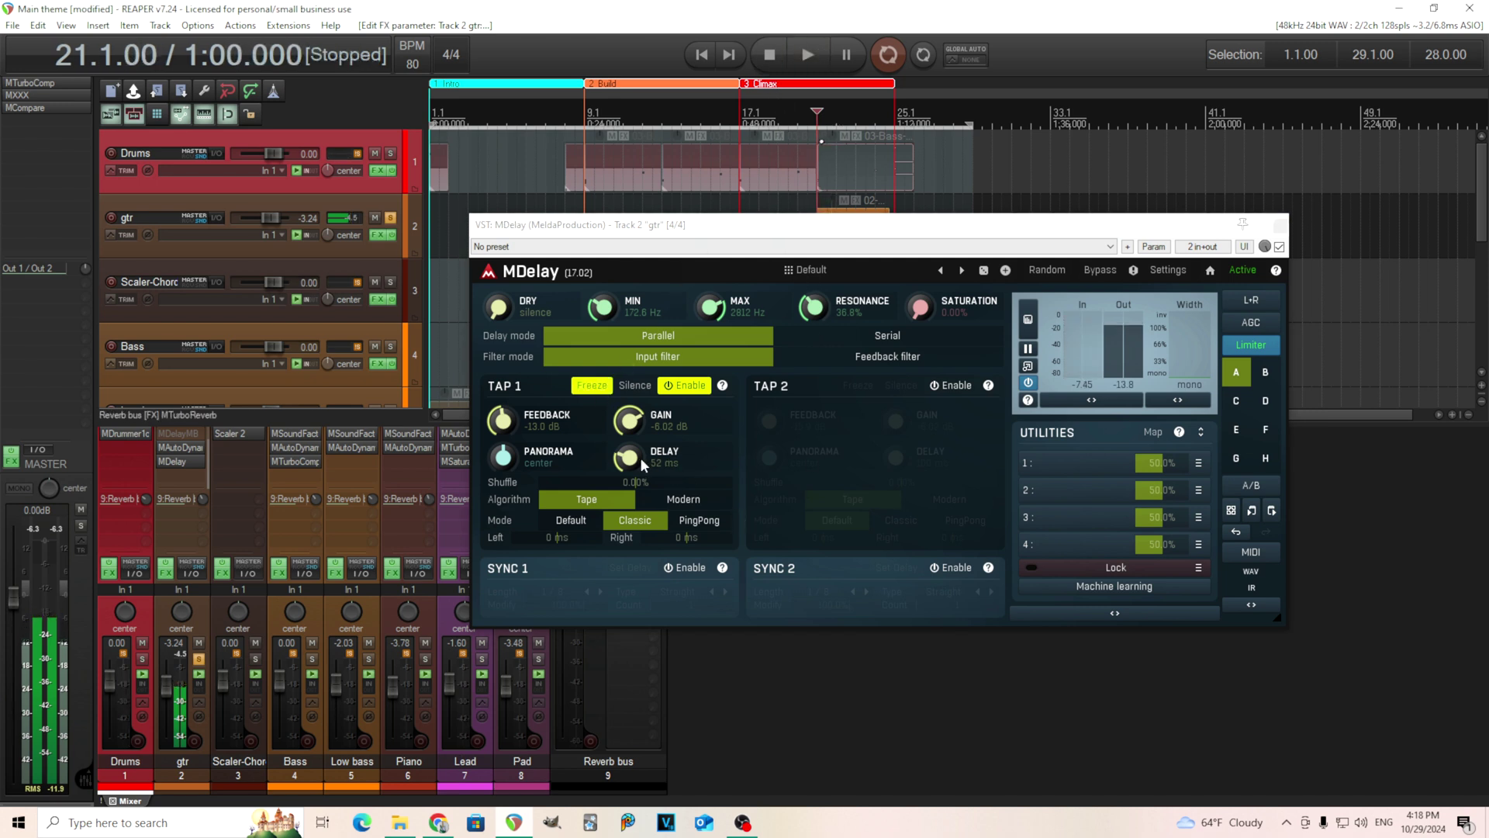
mouse_move(640, 458)
mouse_down()
mouse_move(640, 442)
mouse_move(639, 486)
mouse_up()
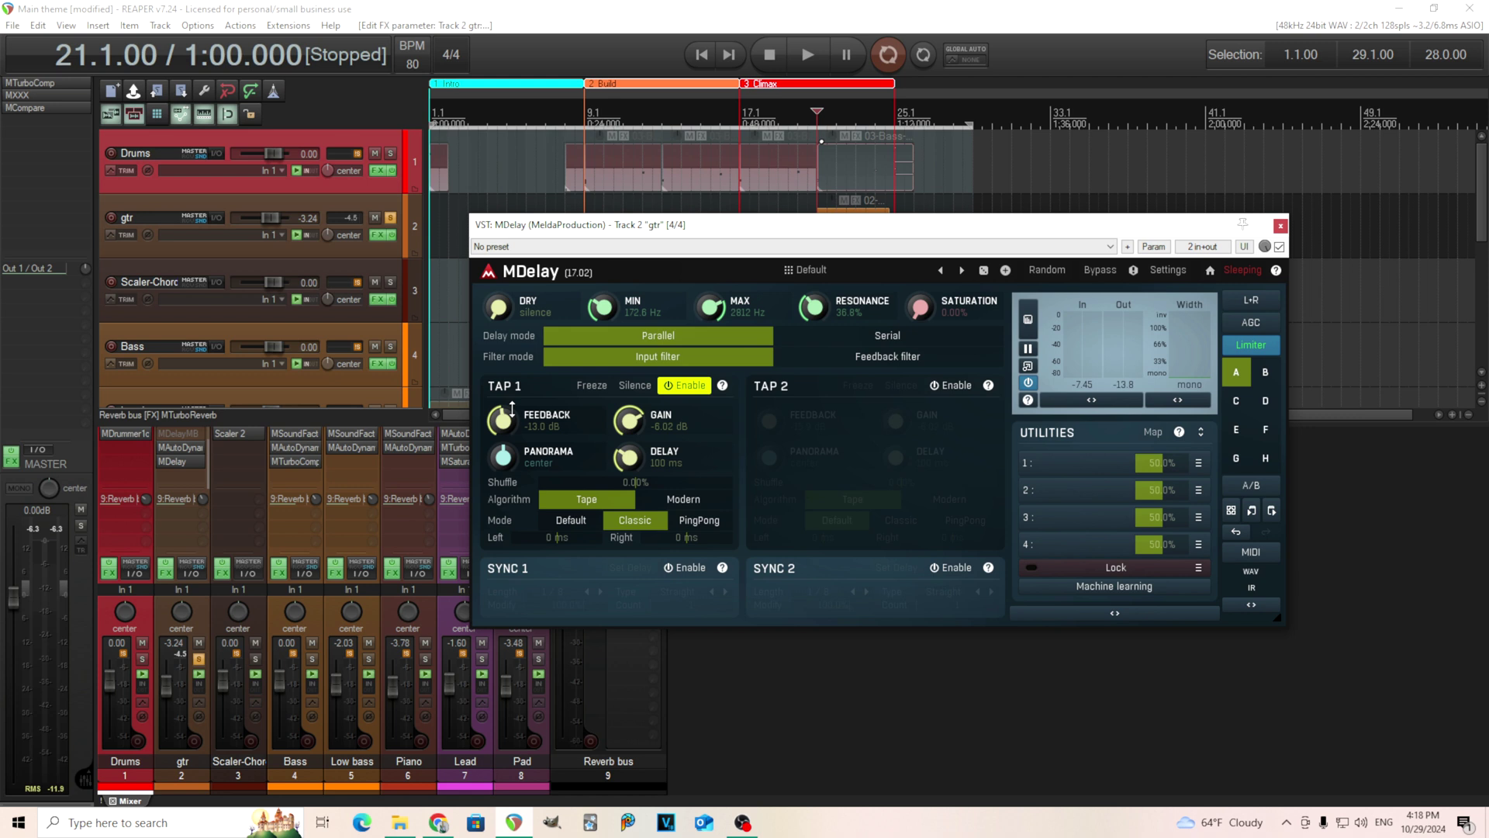
- Raise Tap 1 feedback from silence to about -6.30 dB during playback
key(space)
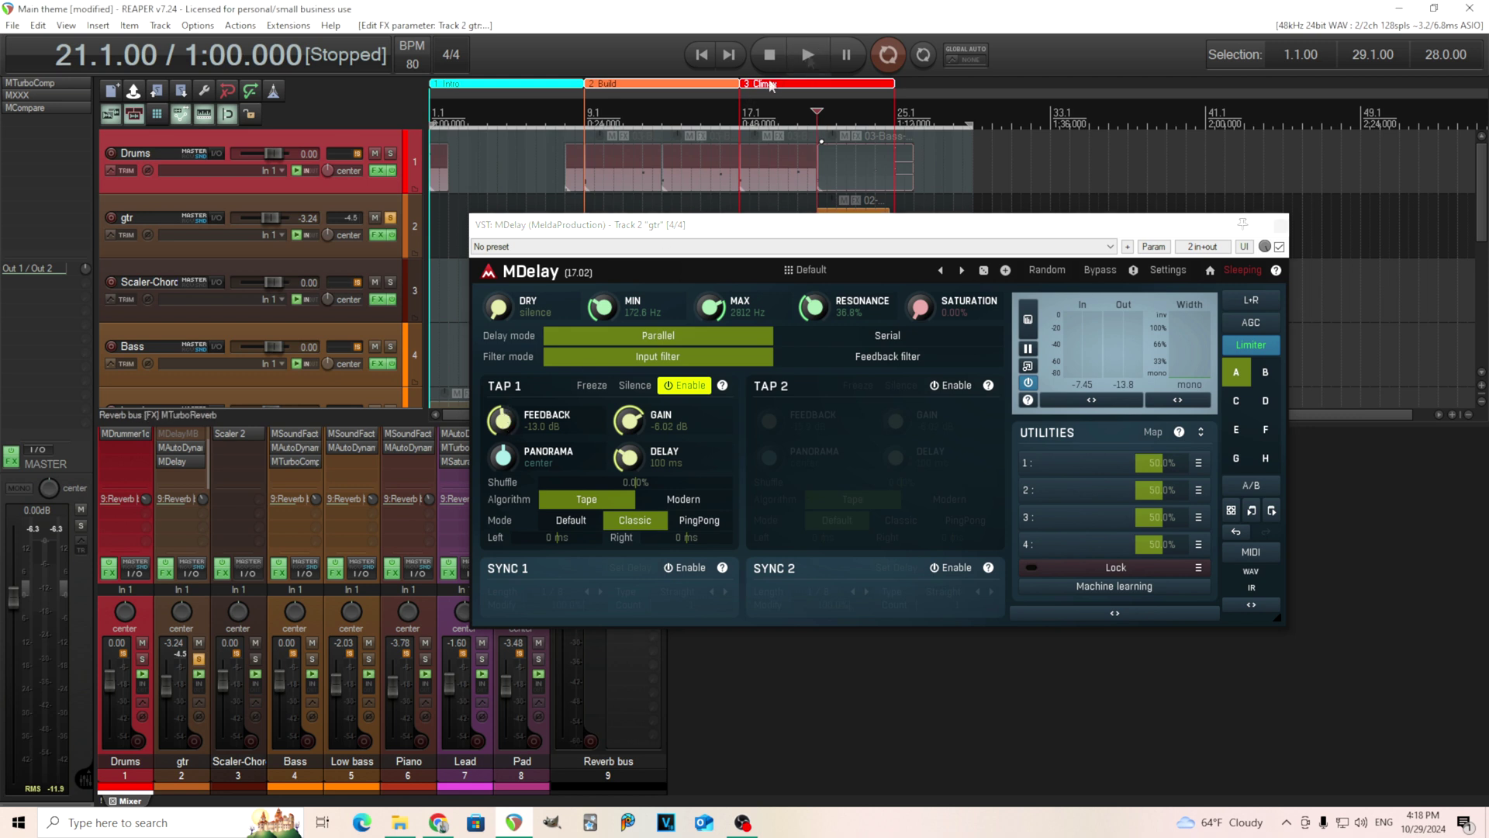
drag(503, 419, 502, 481)
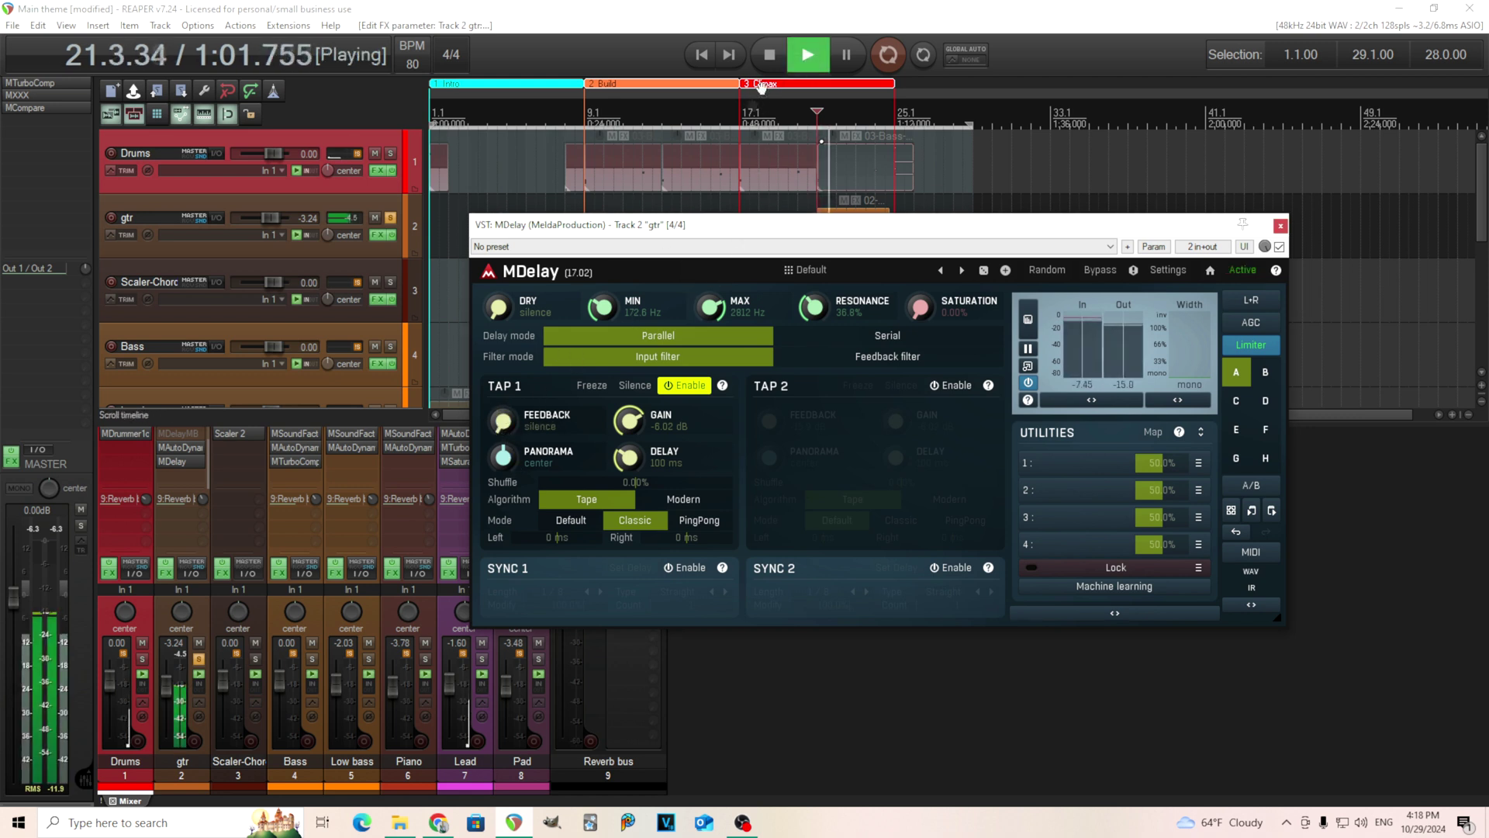
drag(507, 408, 508, 341)
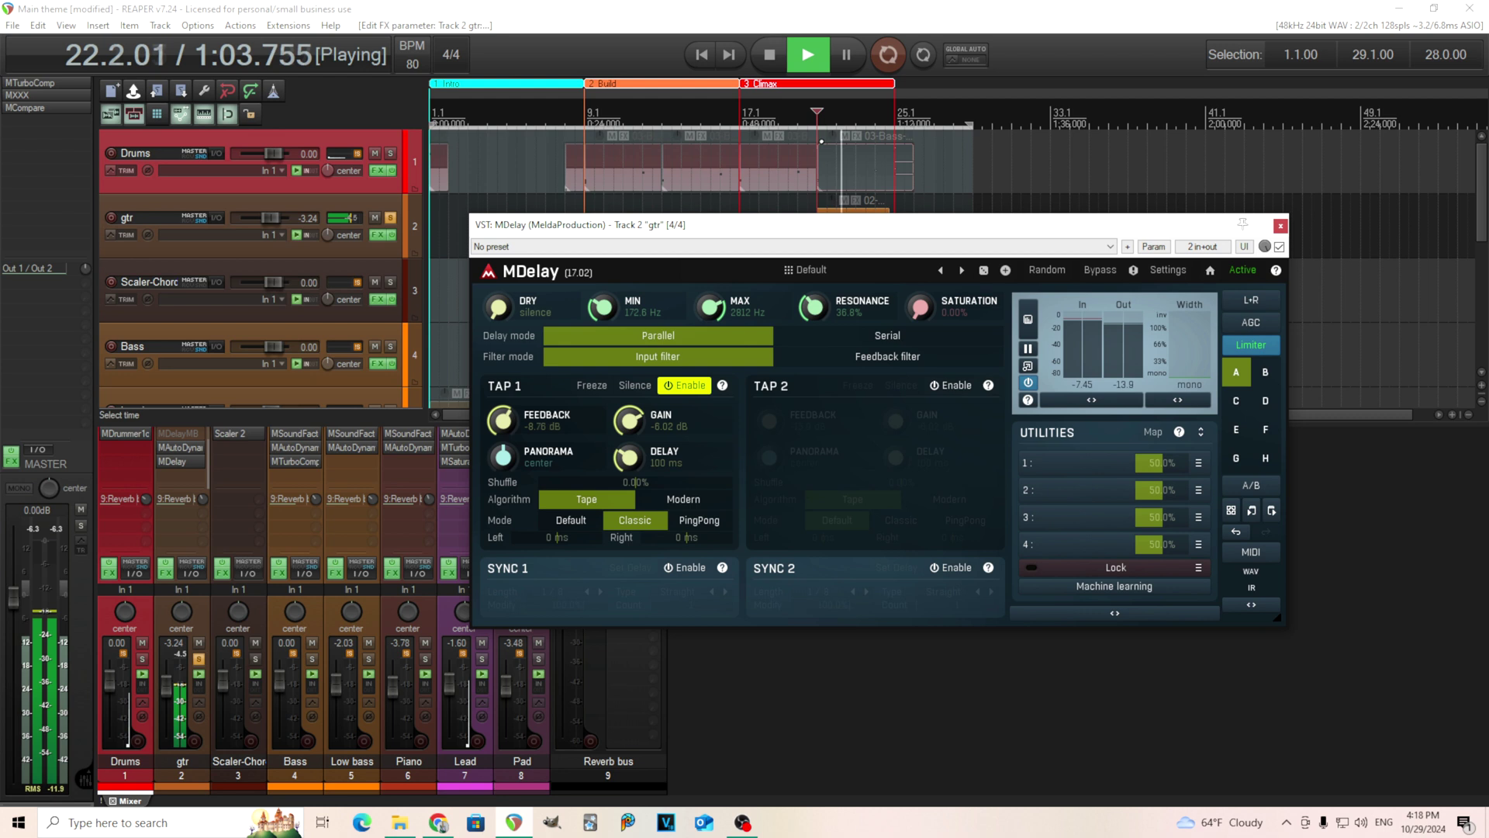
drag(502, 418, 502, 399)
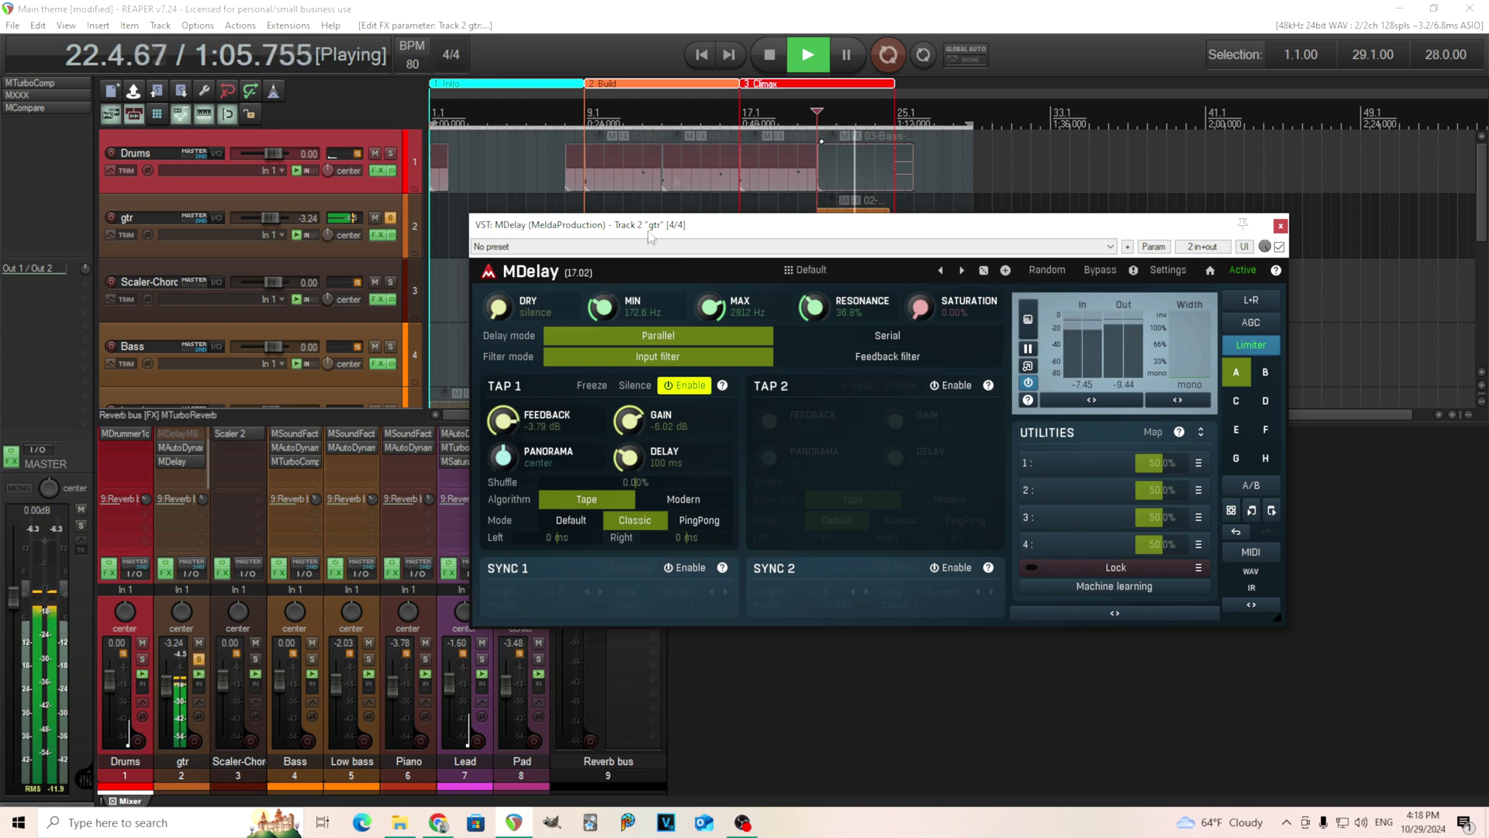
click(766, 58)
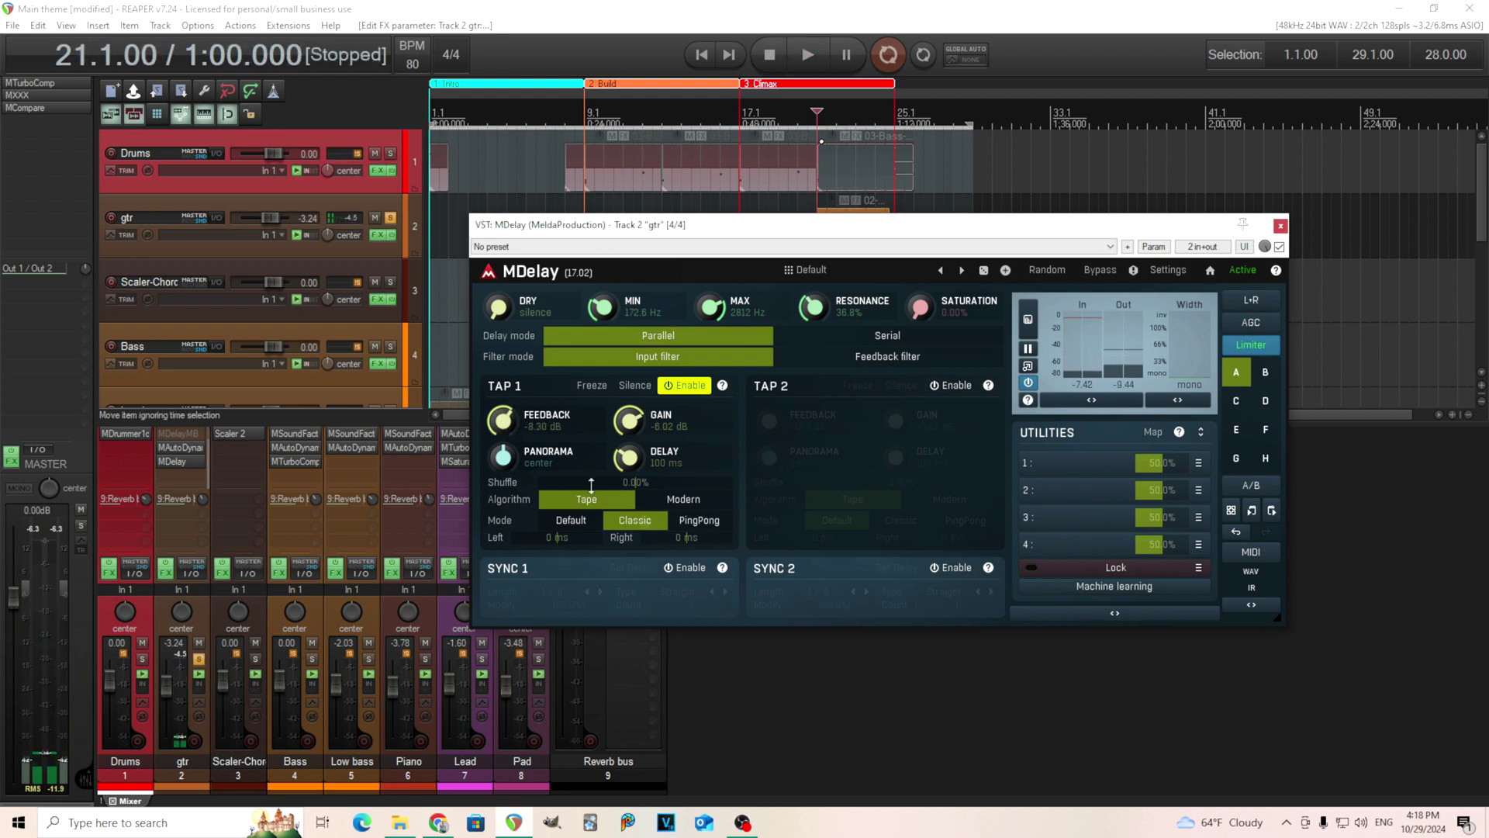
- Lengthen the Tap 1 delay to 336 ms, with panorama tried and reset to center
drag(632, 458, 632, 426)
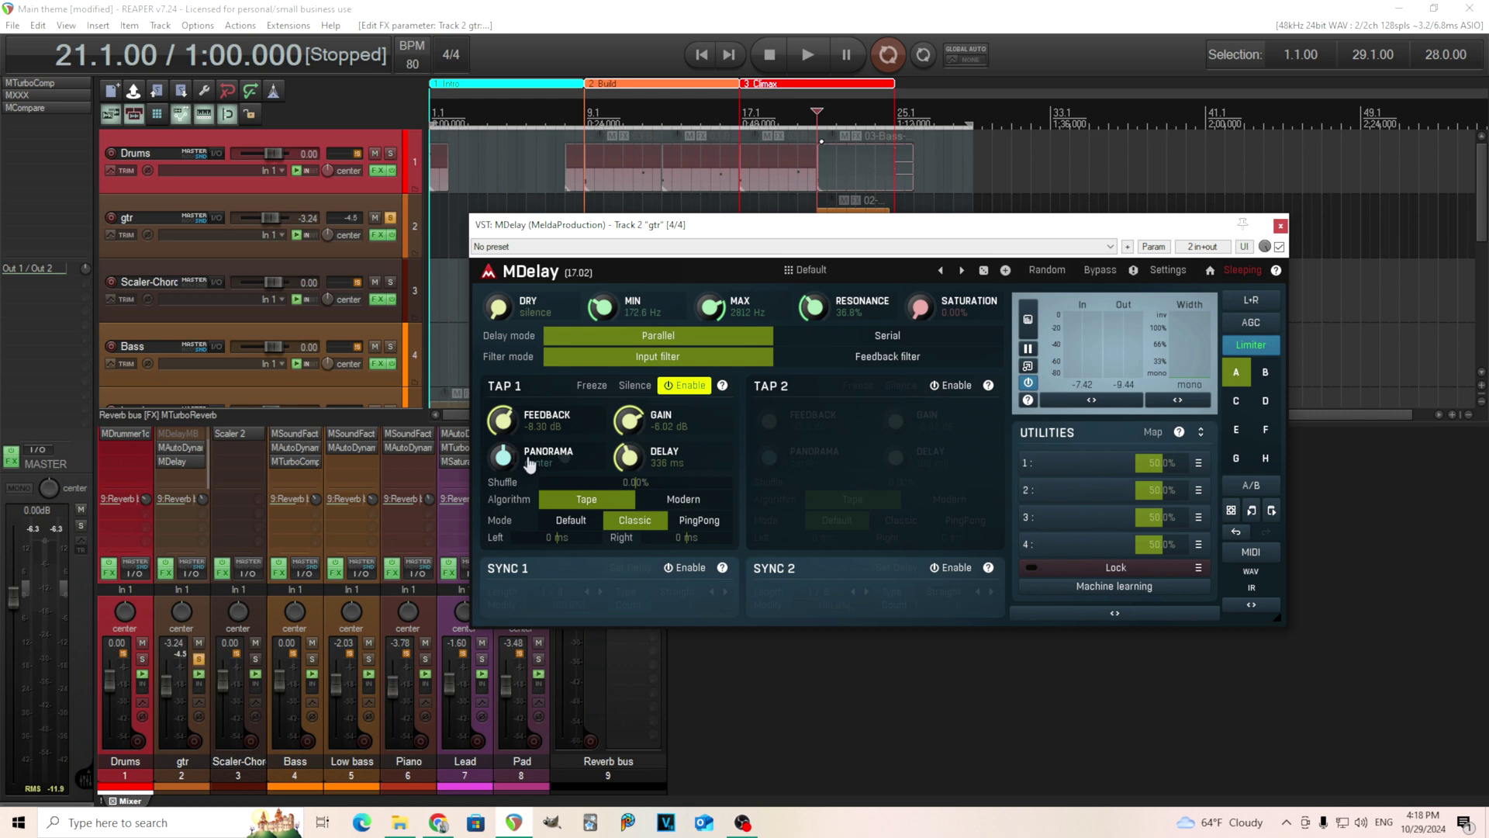
click(798, 59)
drag(503, 457, 508, 463)
double_click(506, 459)
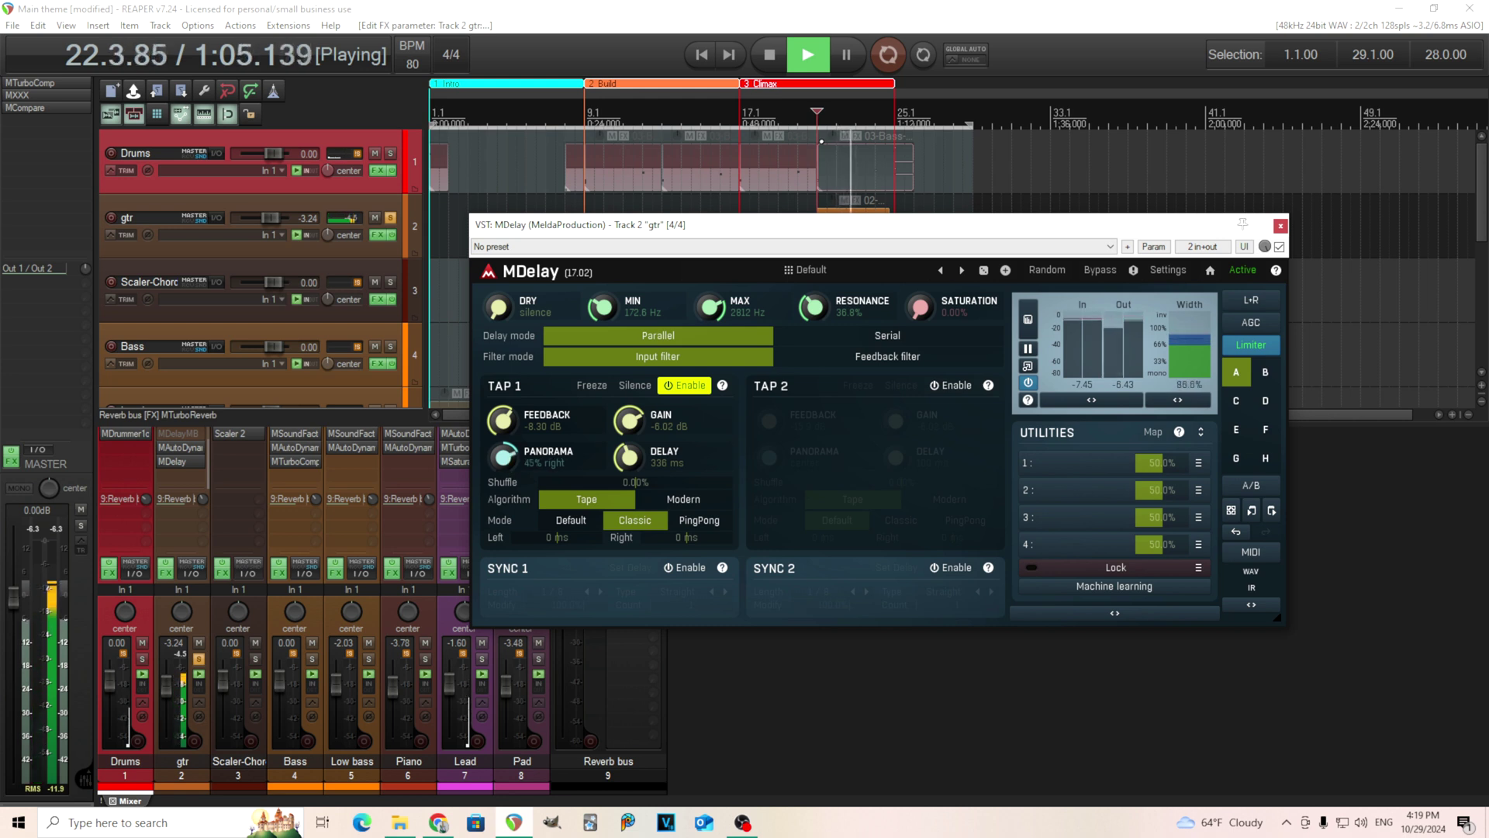
key(space)
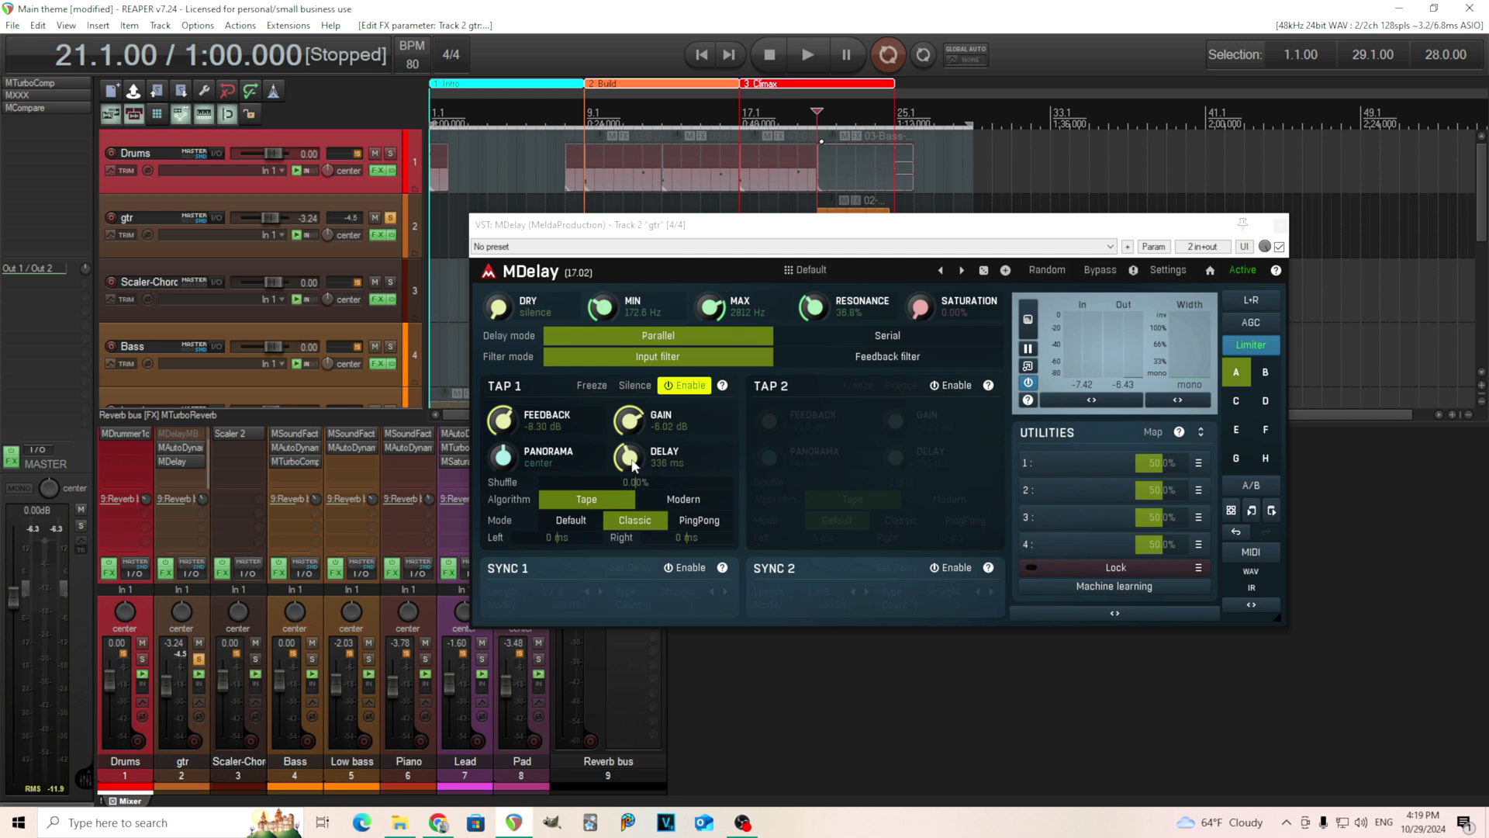
drag(640, 461, 641, 470)
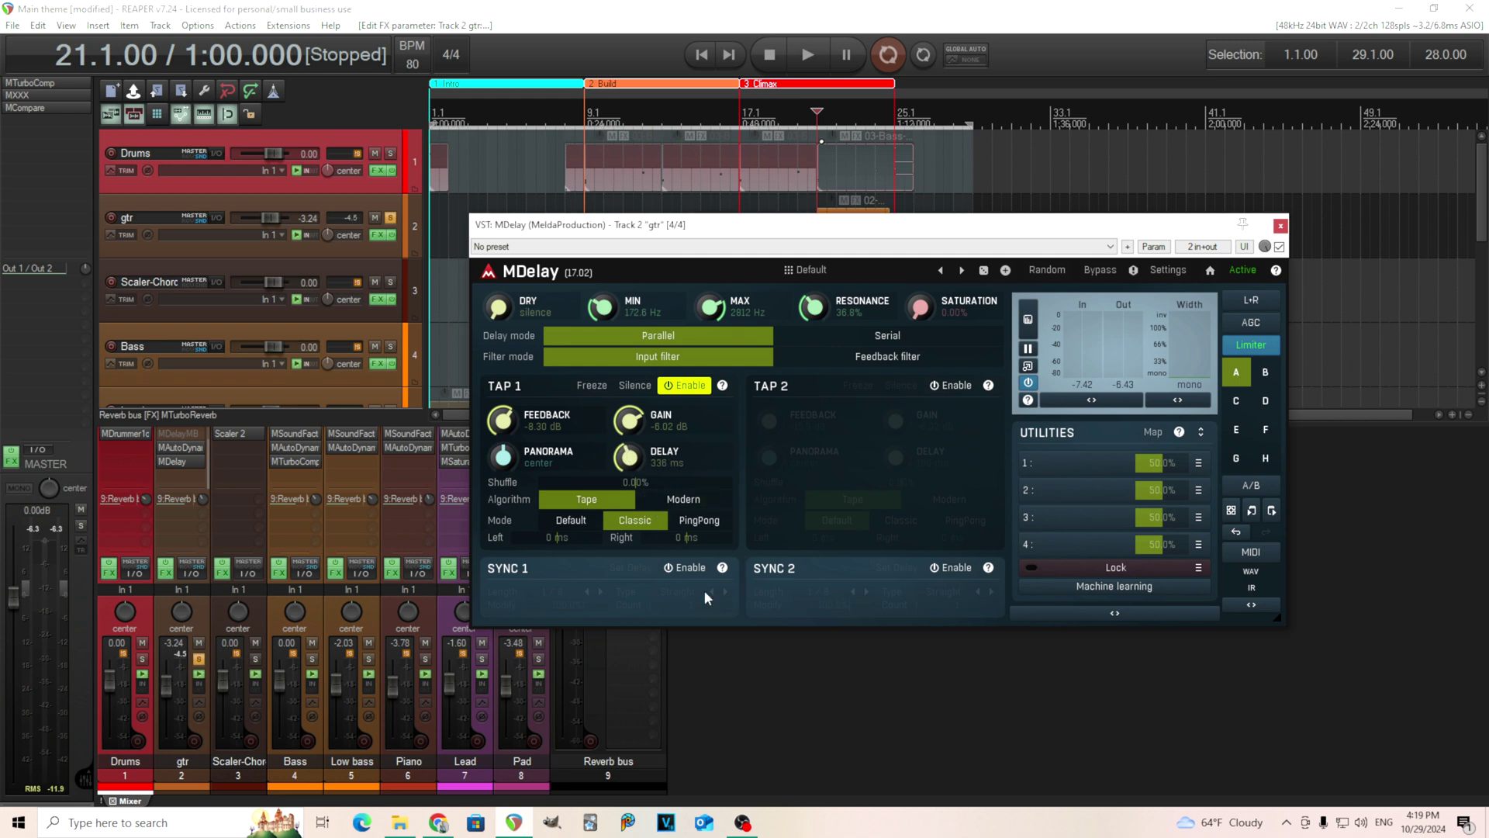
click(701, 567)
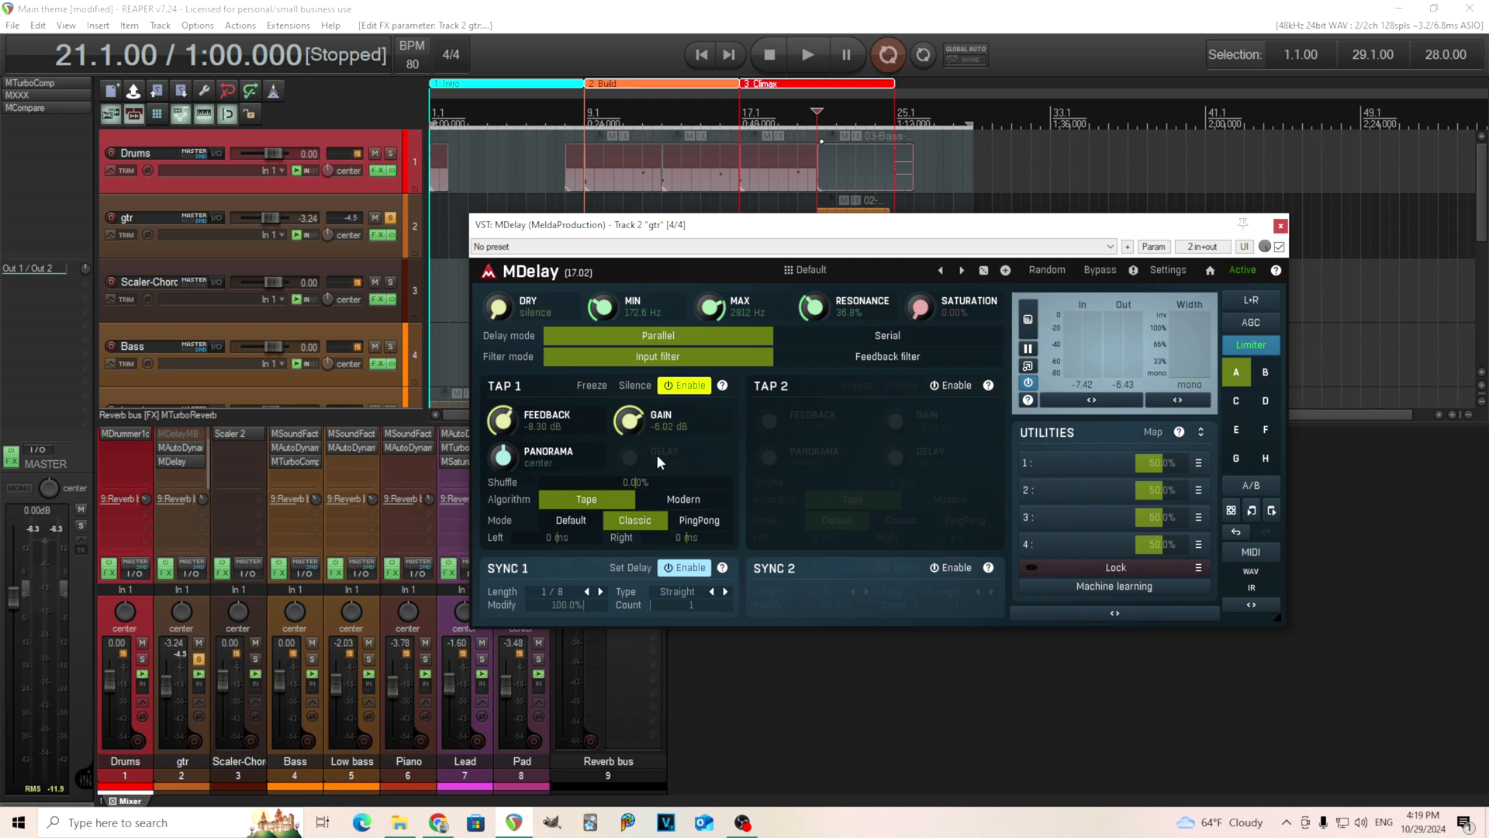
click(568, 599)
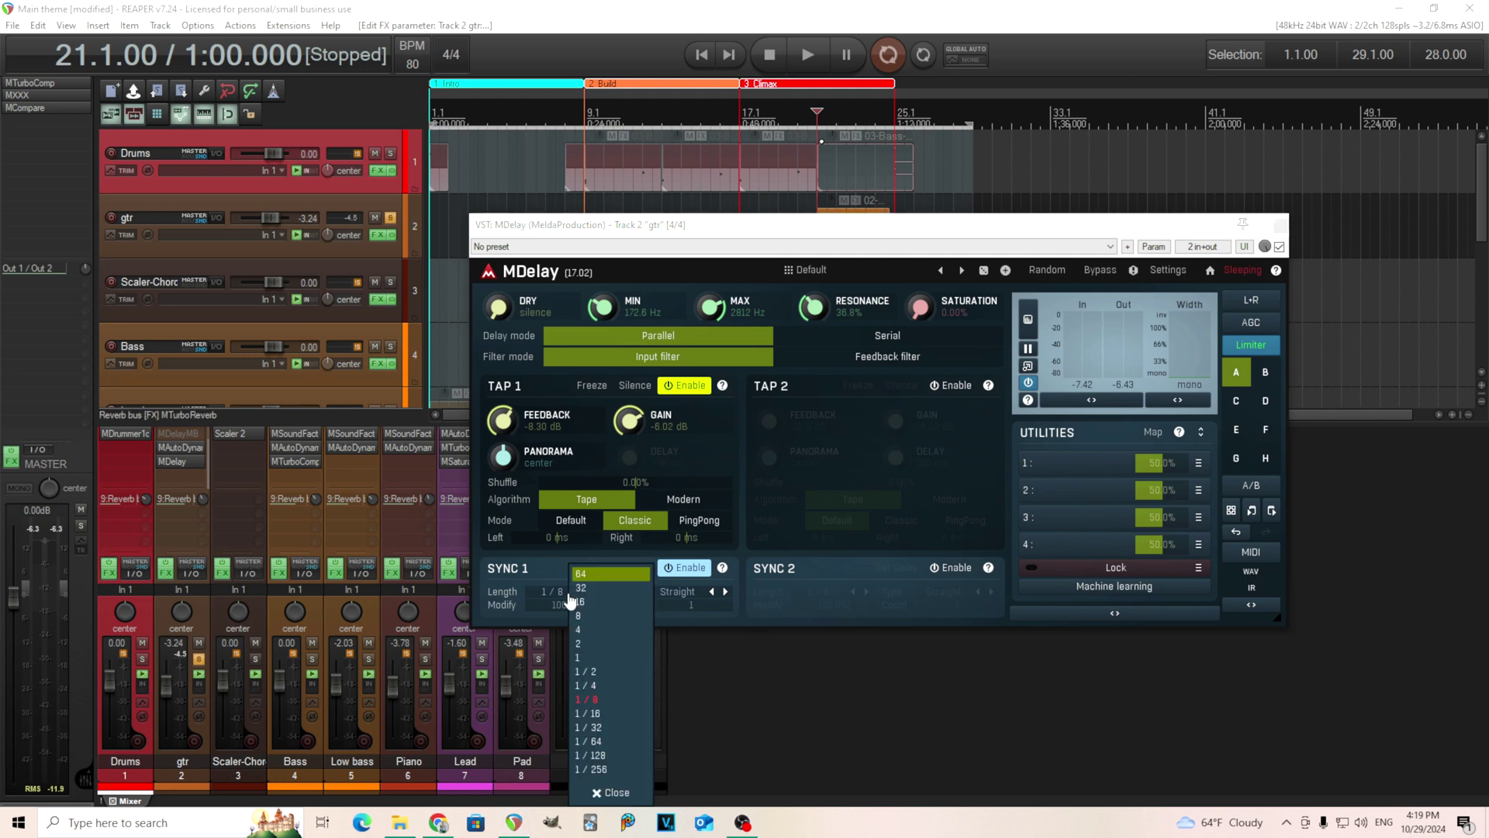
click(597, 696)
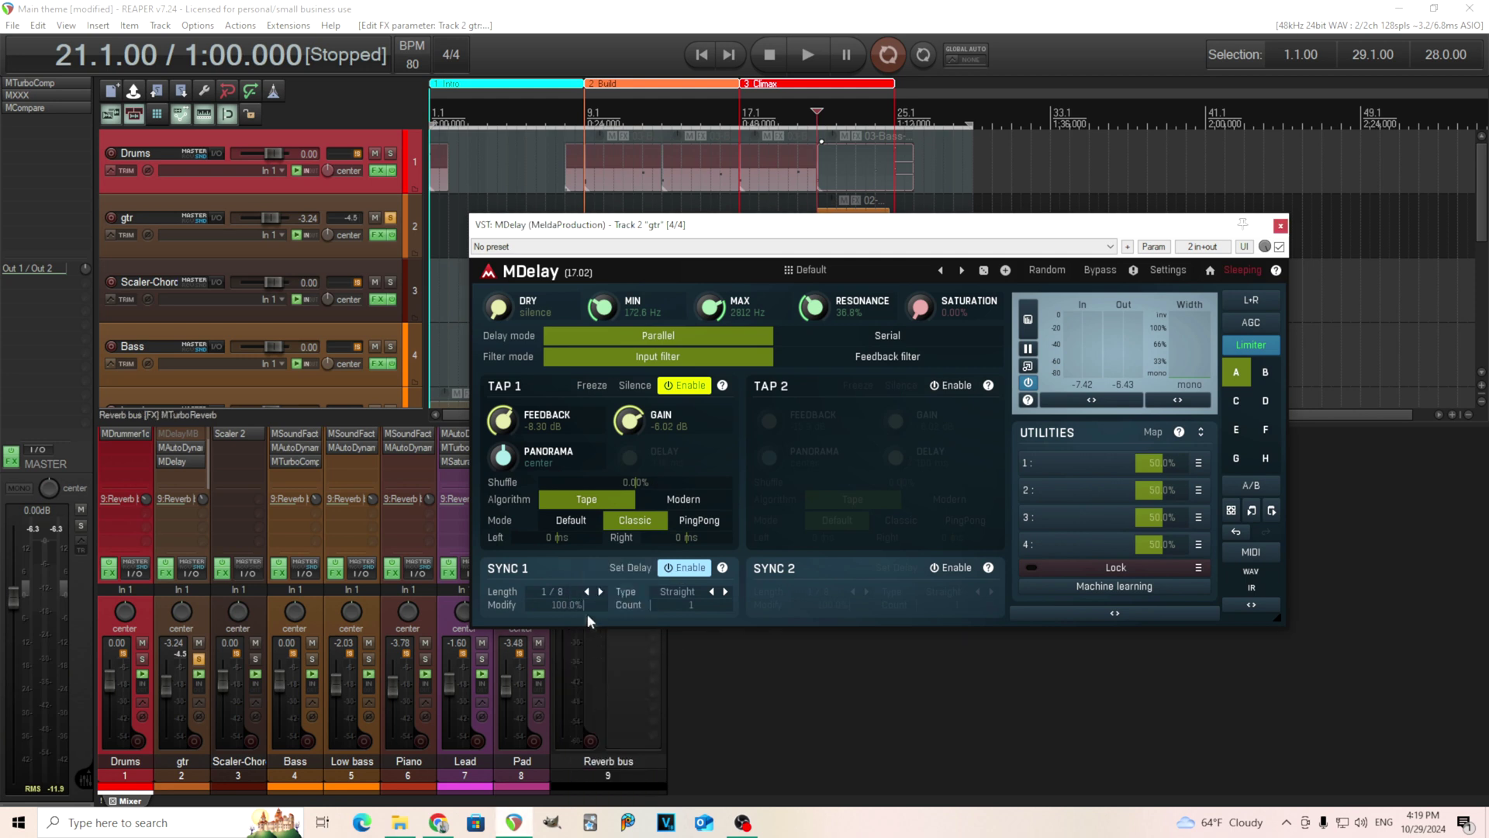
click(677, 594)
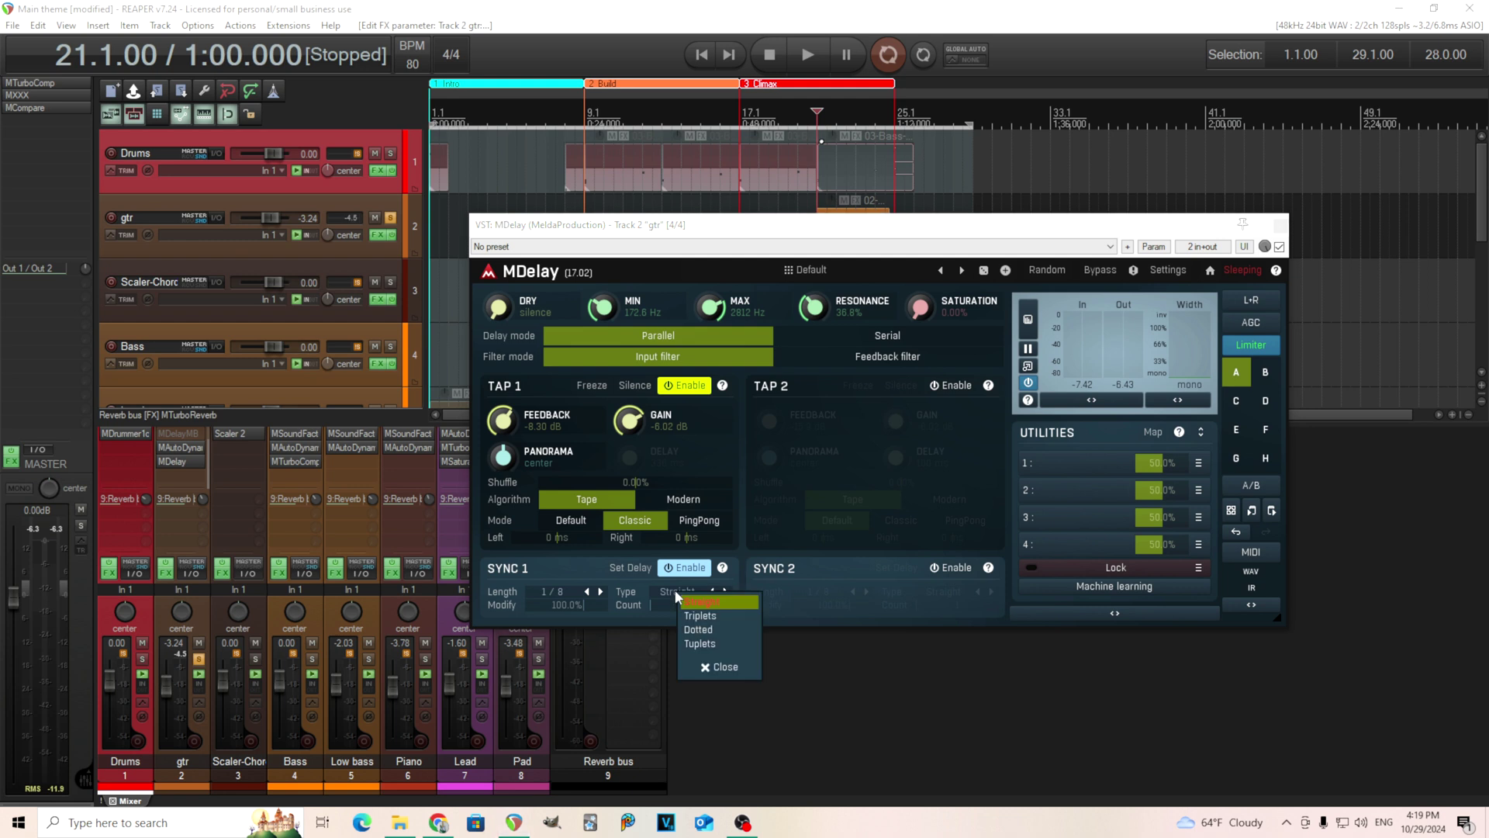
click(717, 666)
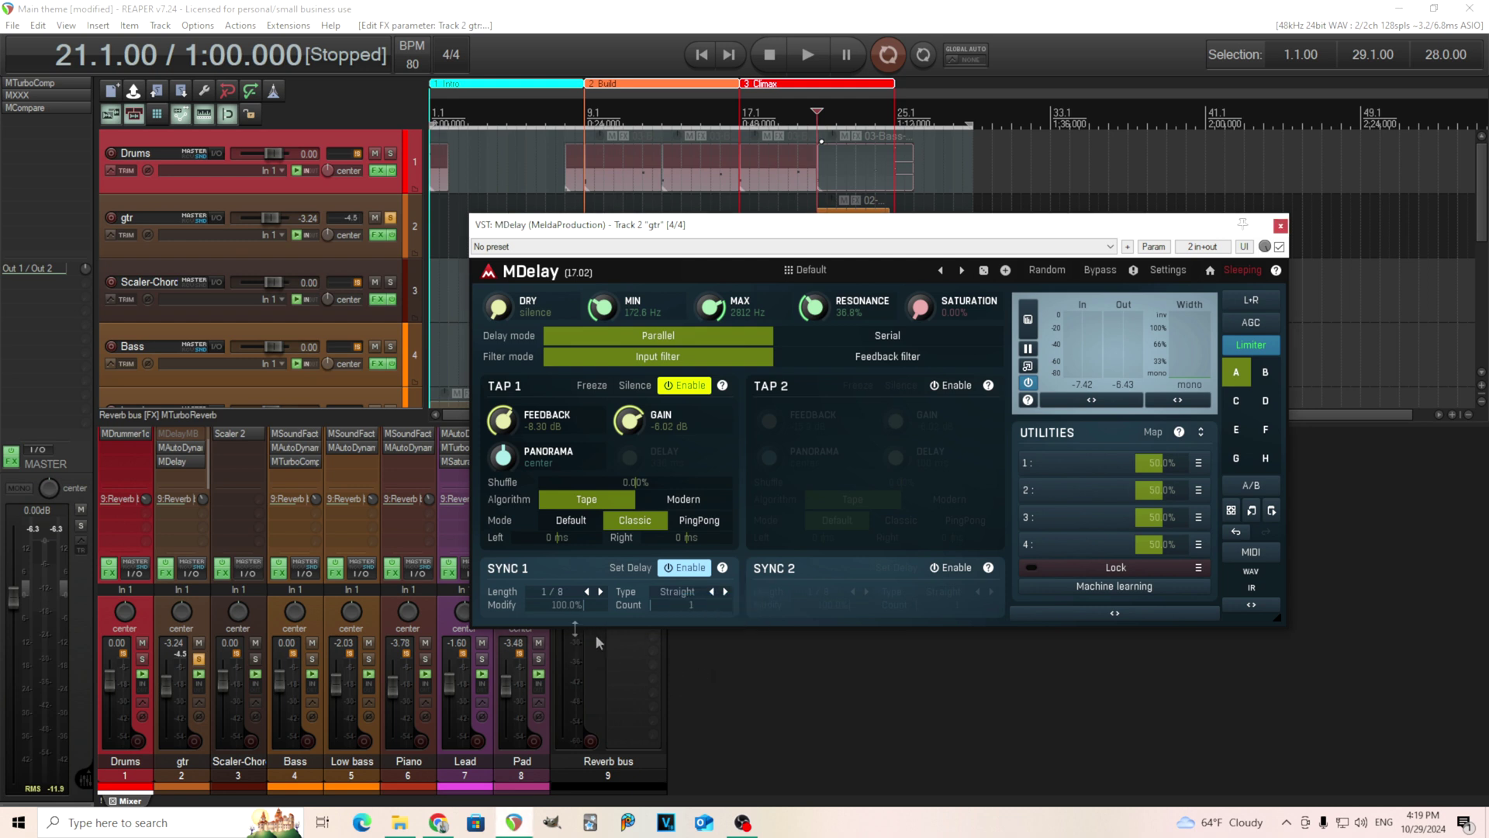
click(702, 568)
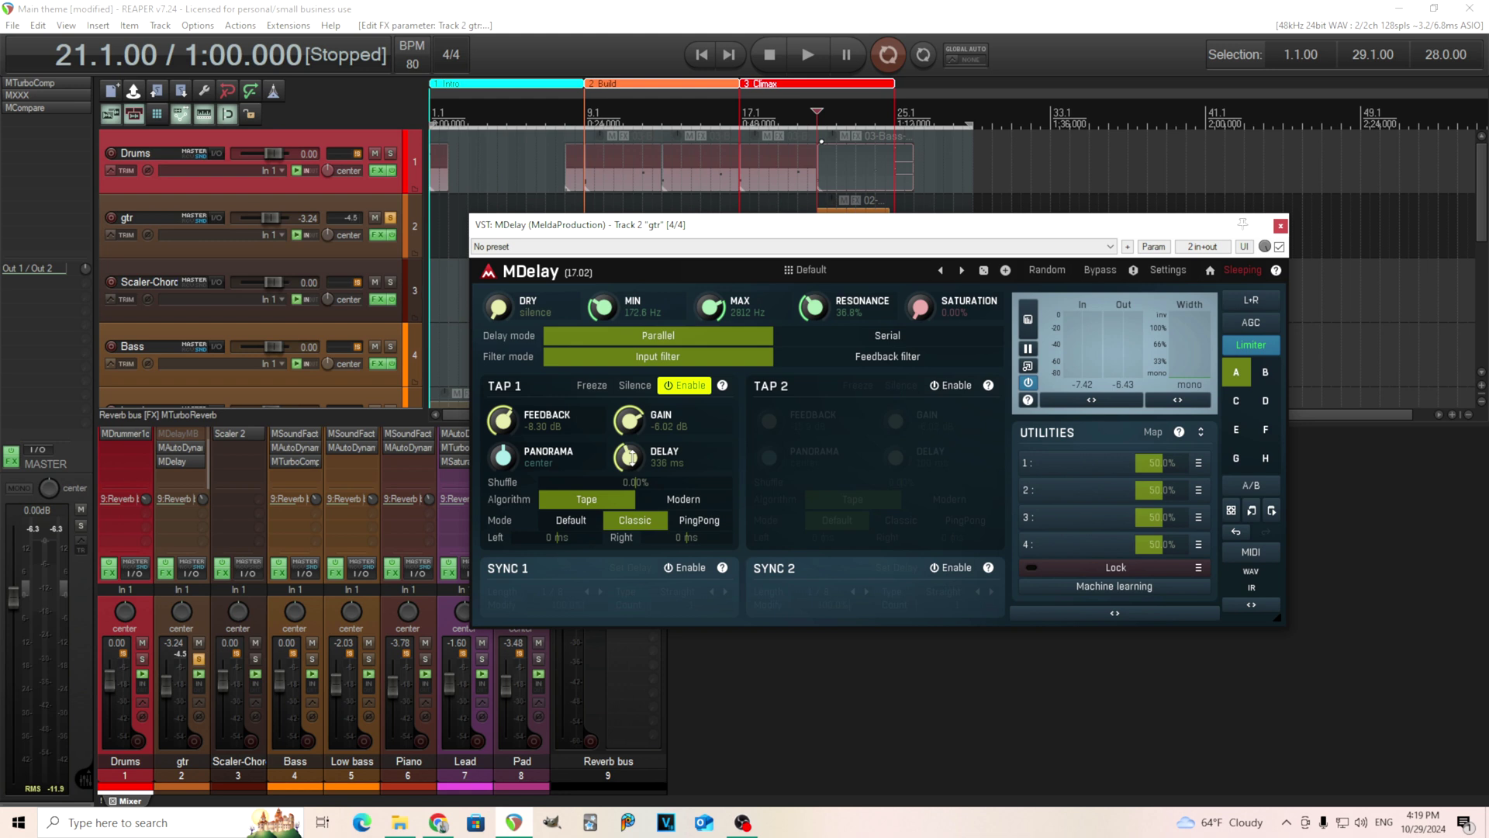
- Set the Tap 1 delay to a 1/8 note (375 ms) via exact value entry
double_click(632, 456)
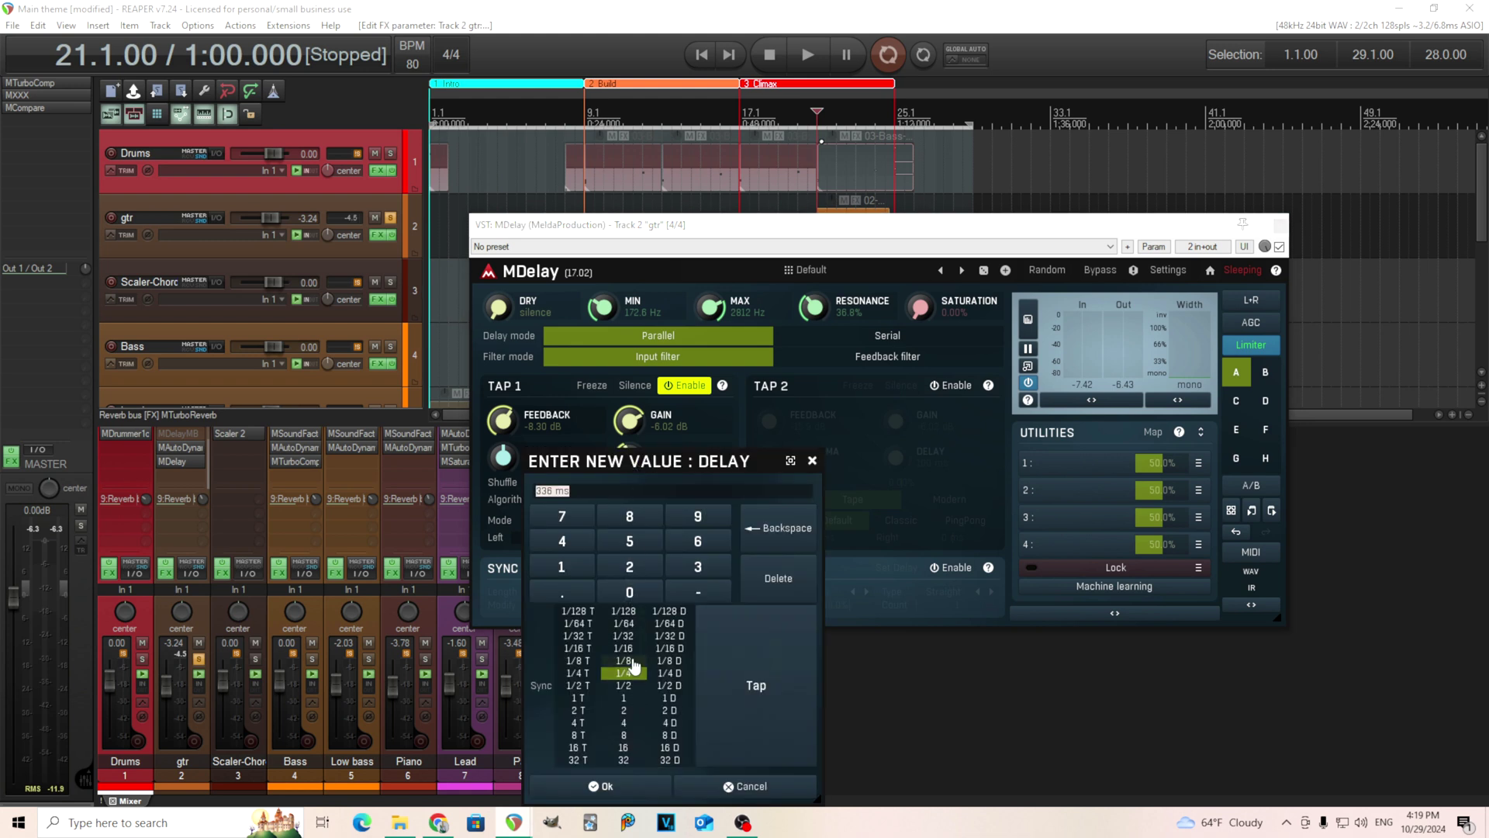
click(621, 611)
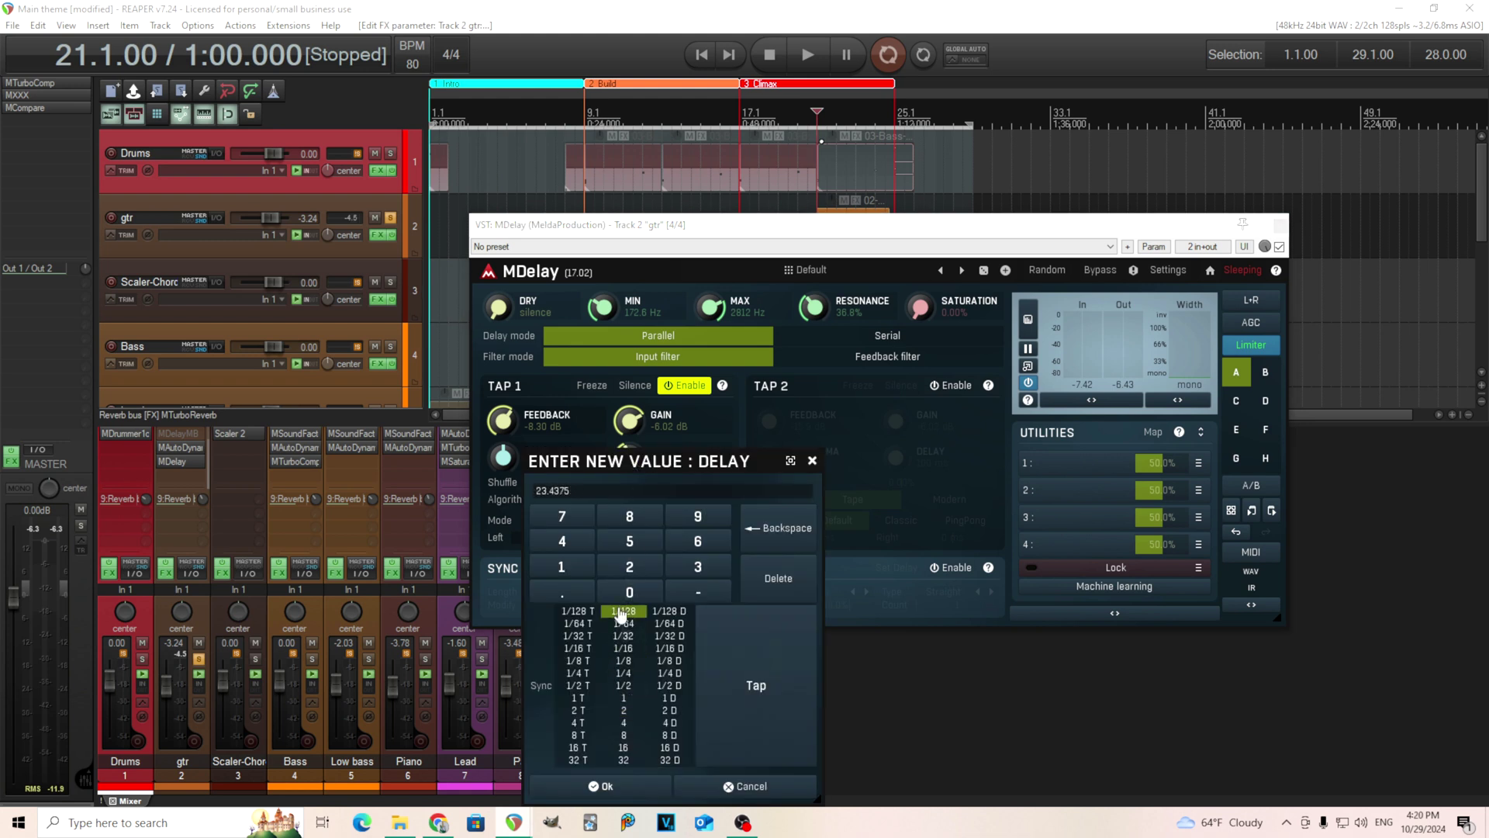
click(623, 660)
click(624, 780)
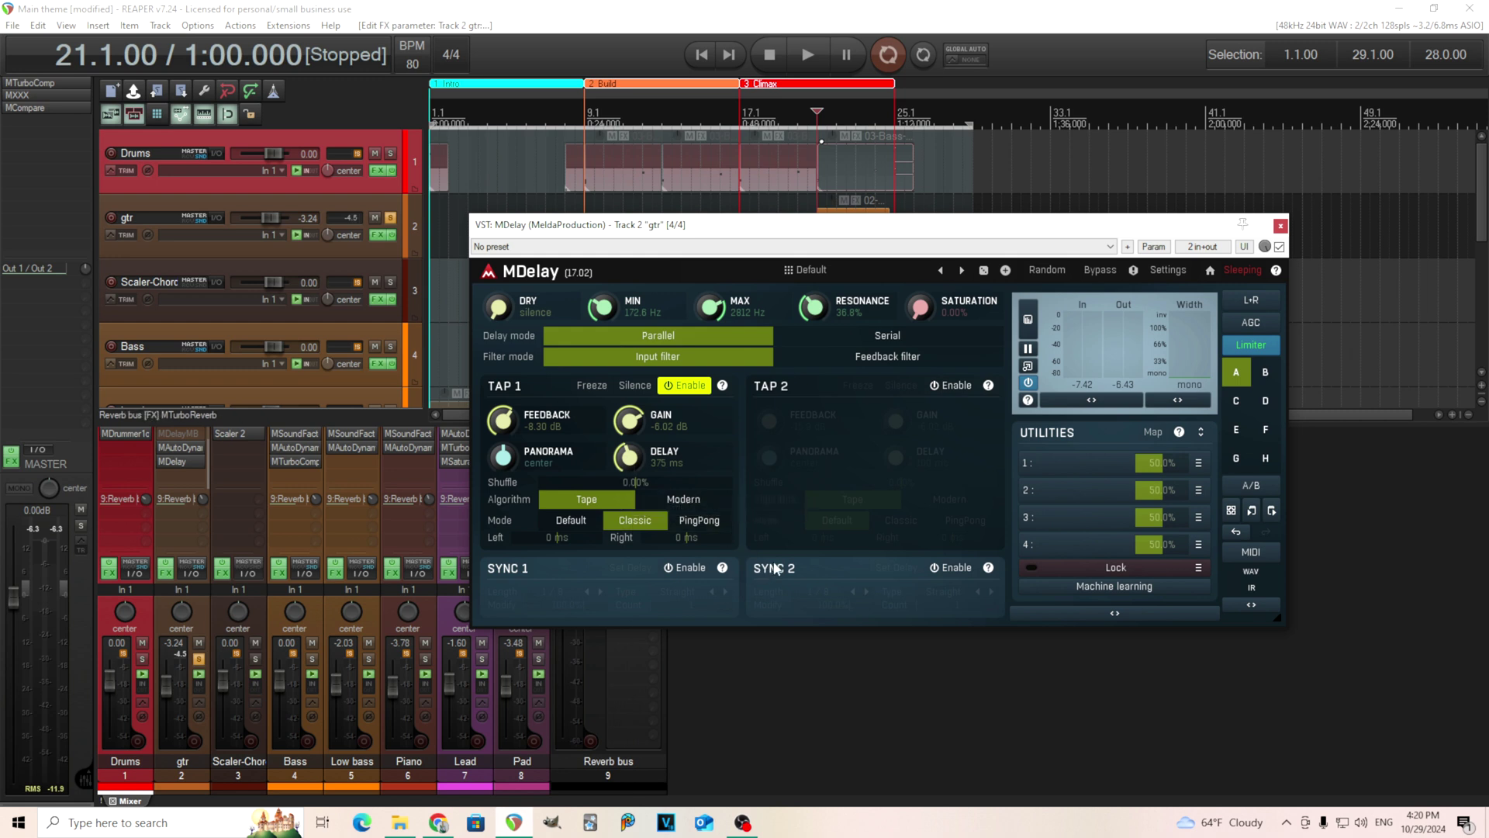
- Try Shuffle, reset it to 0.00%, then shorten Tap 1 delay to 209 ms while playing
drag(698, 481, 699, 482)
double_click(698, 482)
click(807, 54)
drag(639, 455, 640, 504)
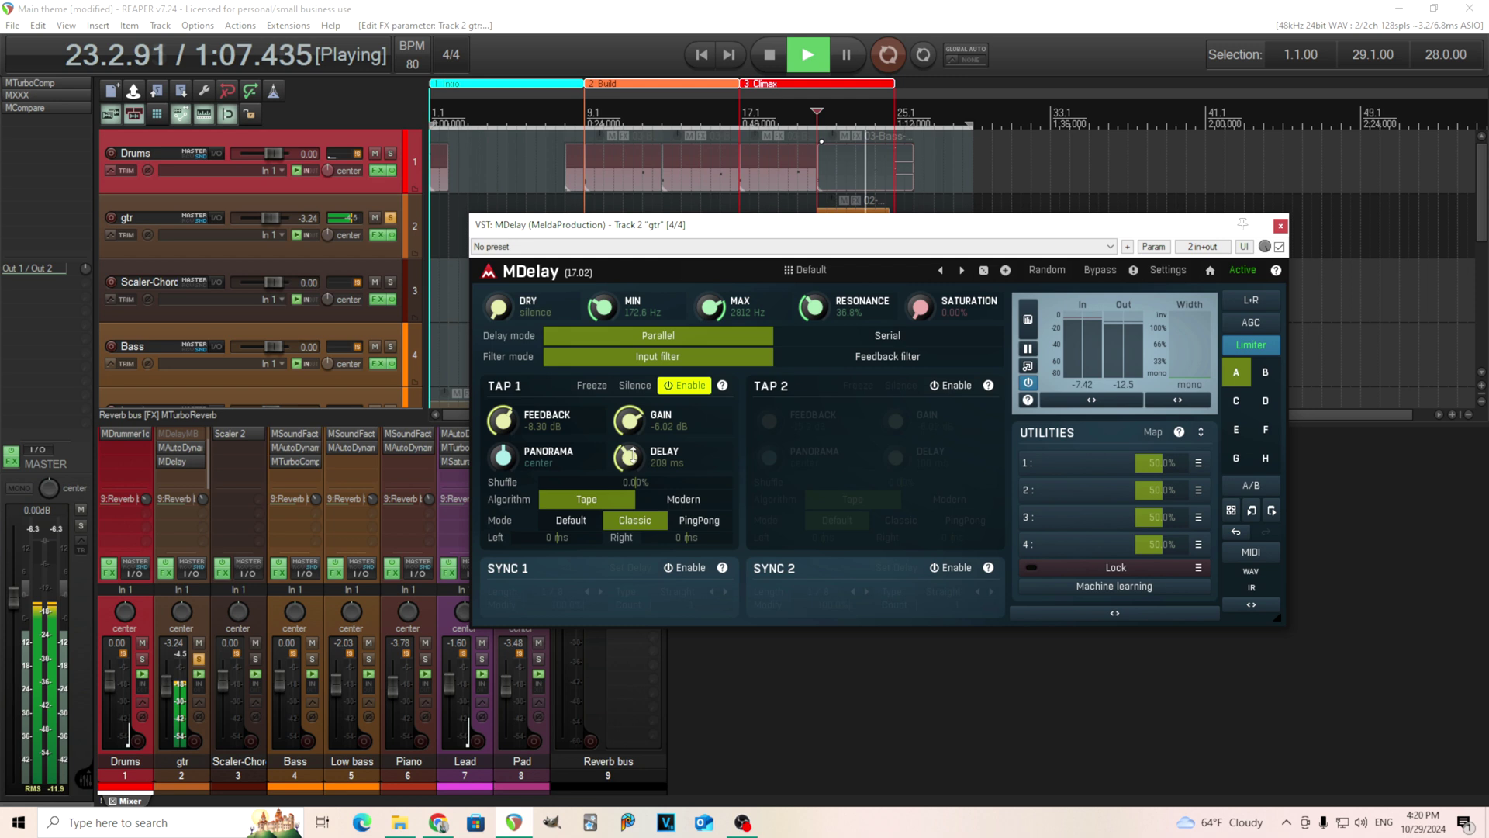
- Switch Tap 1 to the Modern algorithm and shorten its delay to 122 ms
click(770, 54)
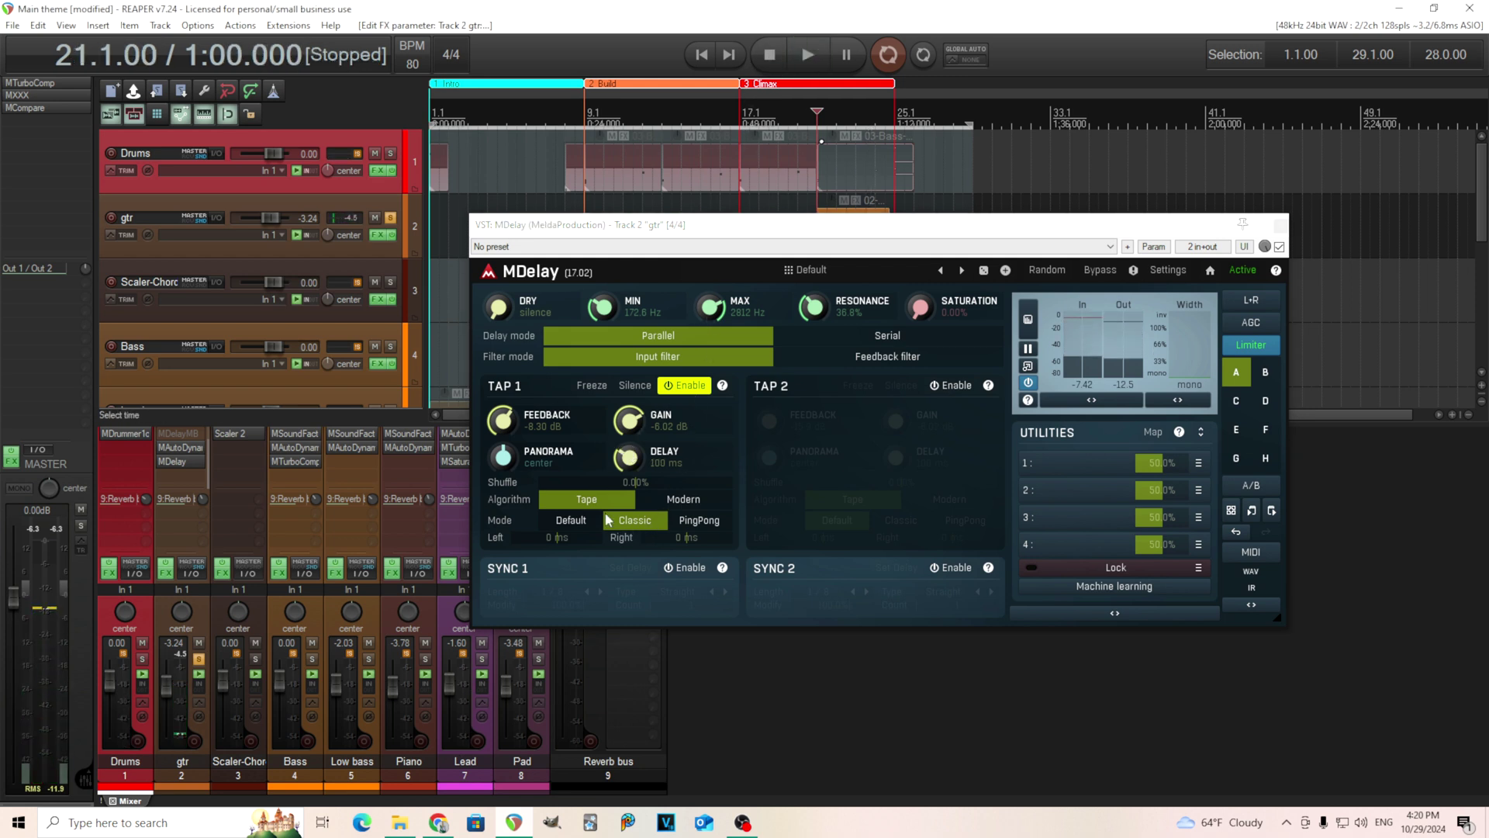
drag(638, 459, 637, 428)
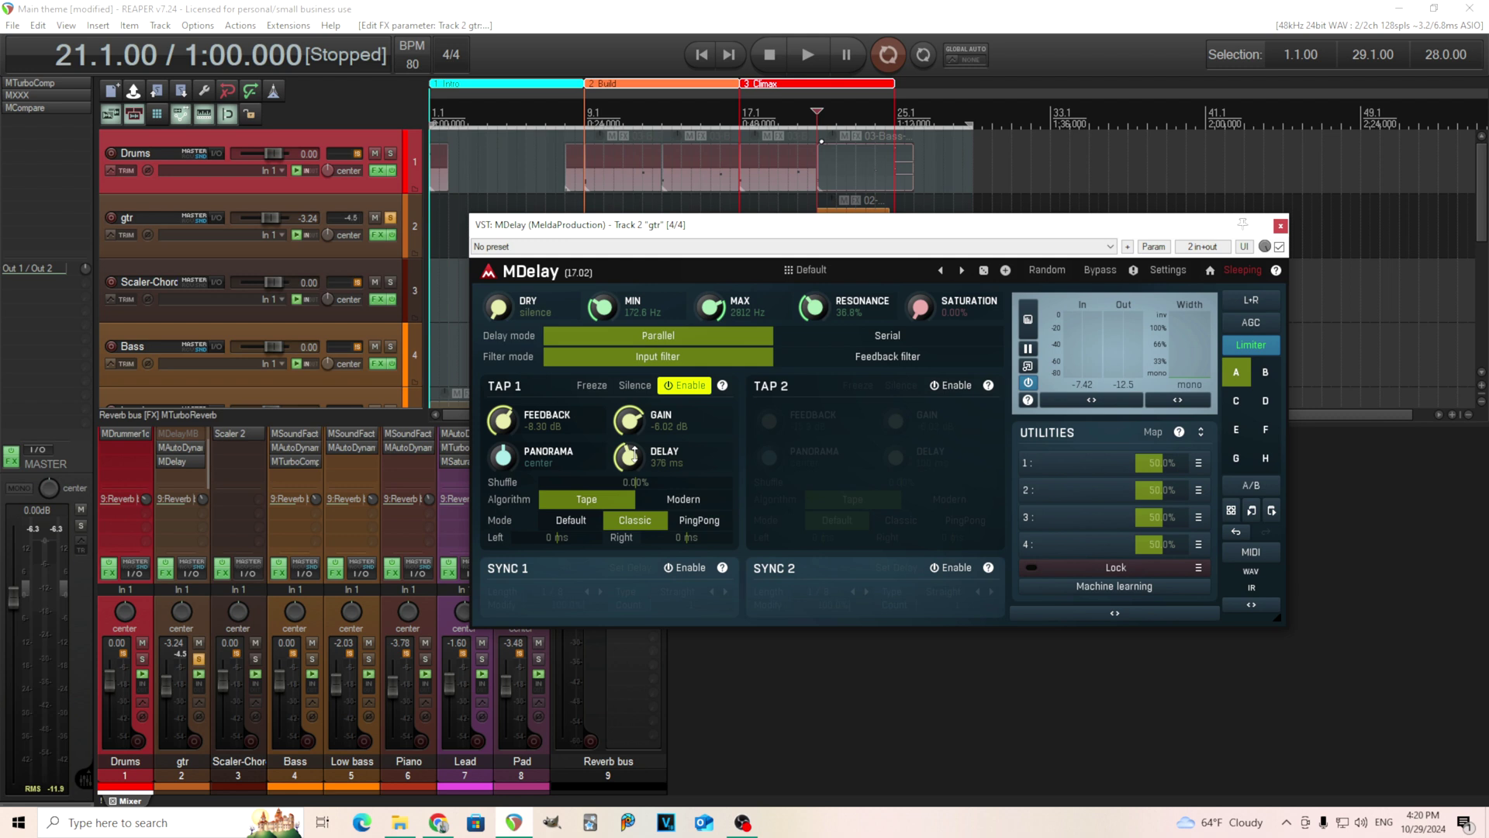
click(683, 503)
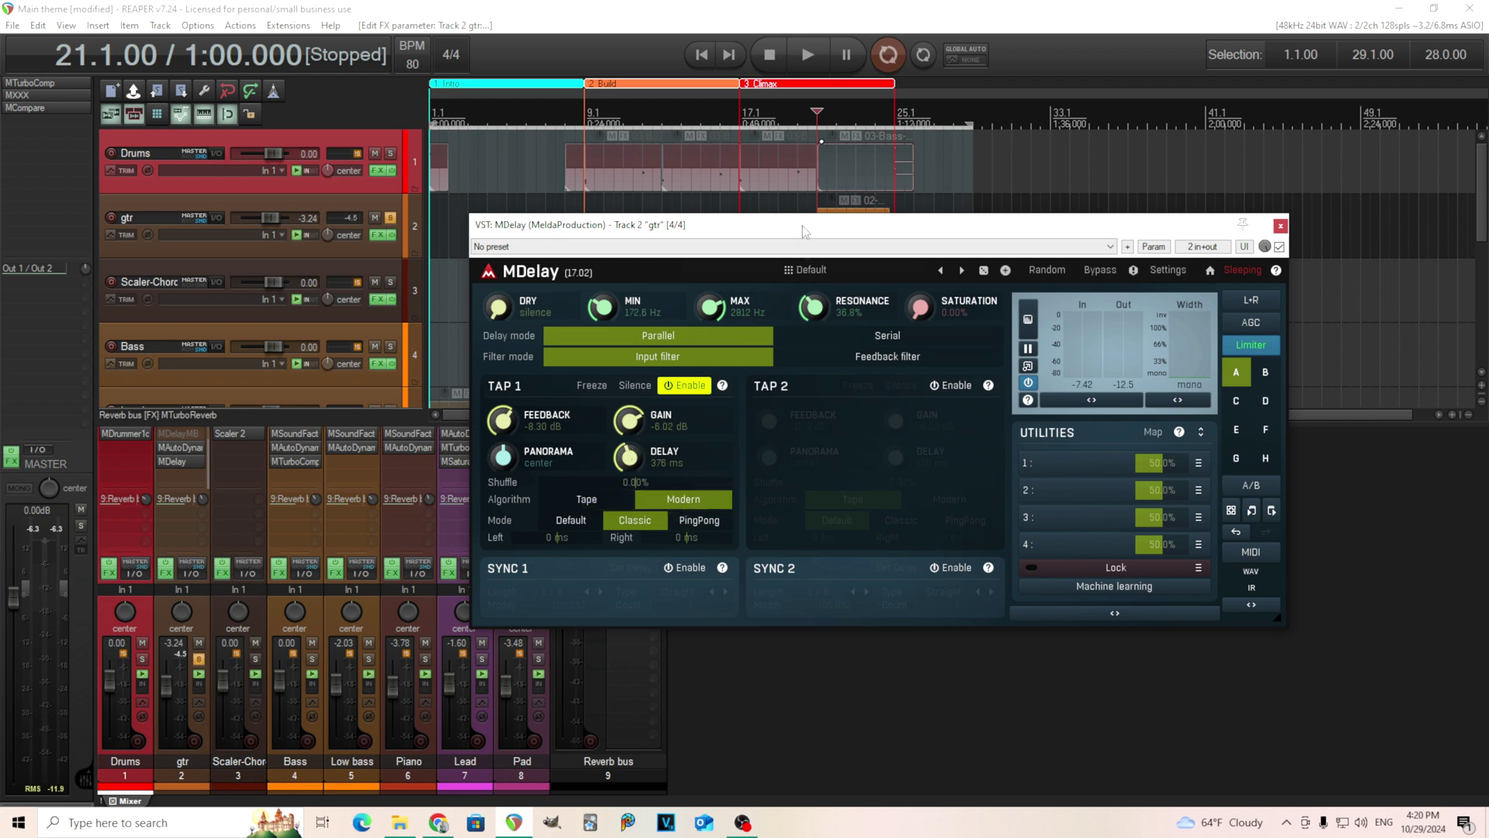
click(809, 63)
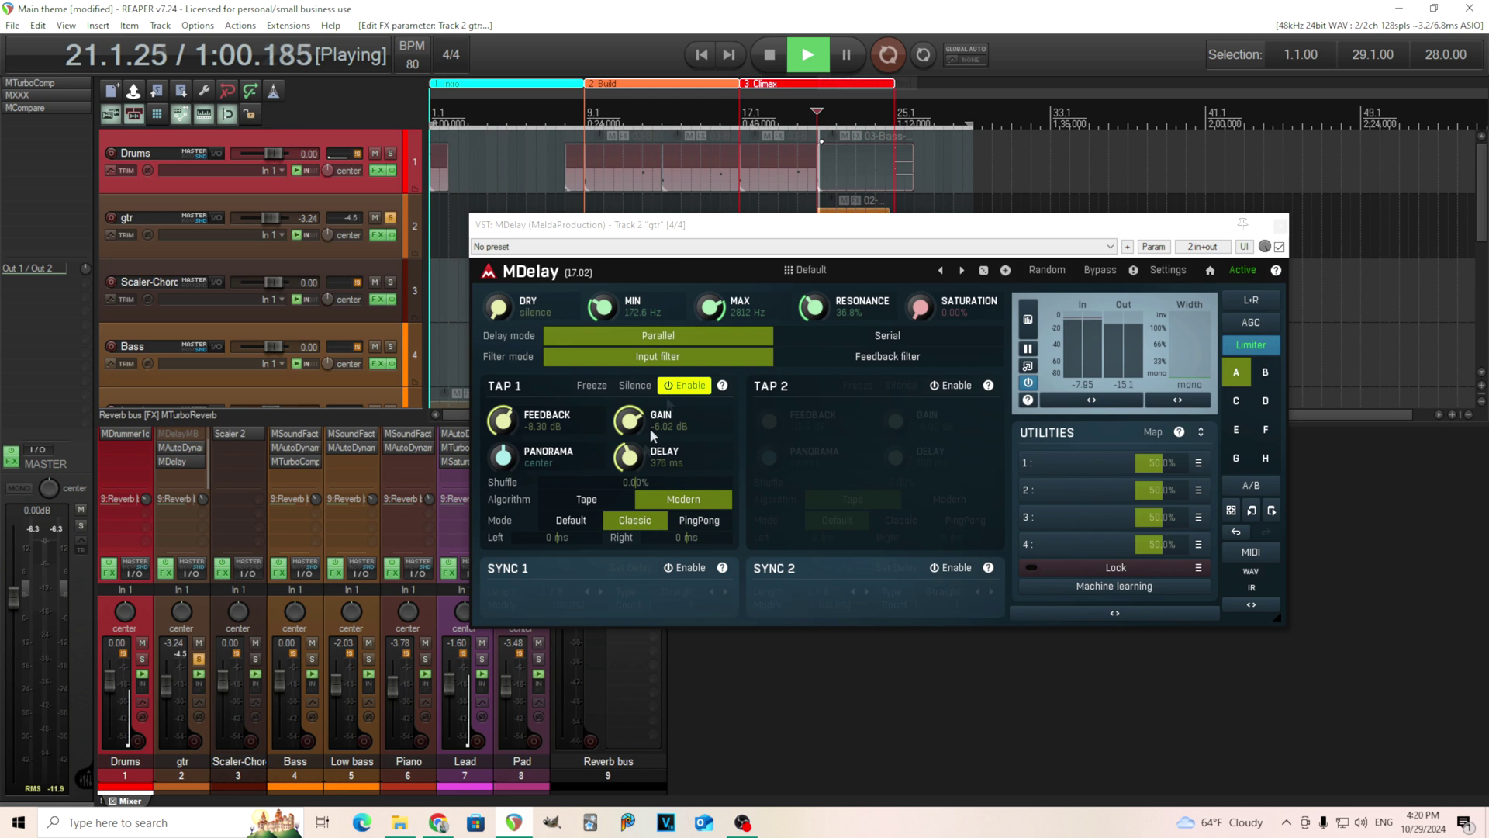
drag(635, 463, 634, 511)
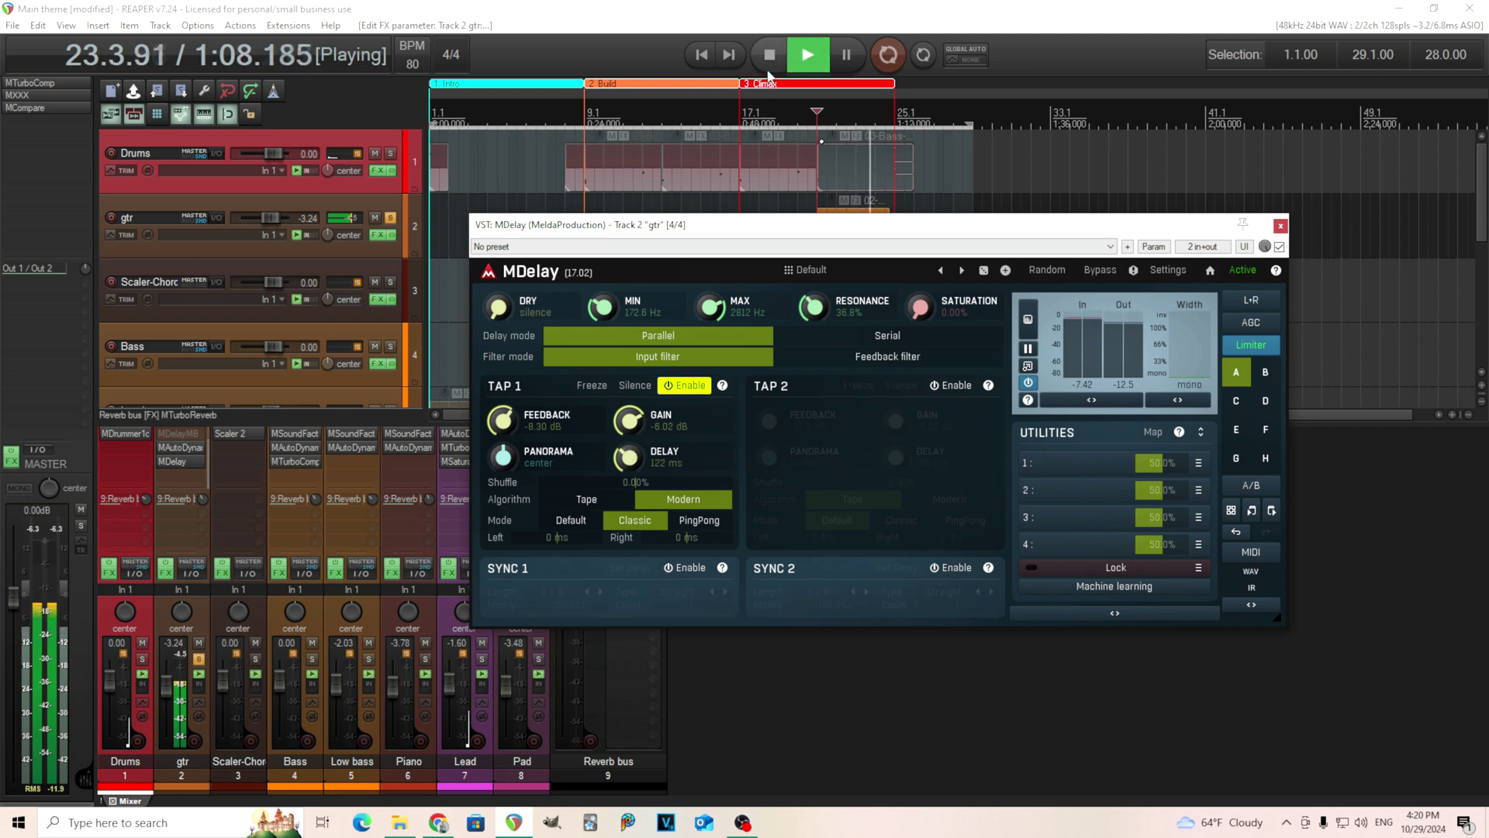
click(769, 65)
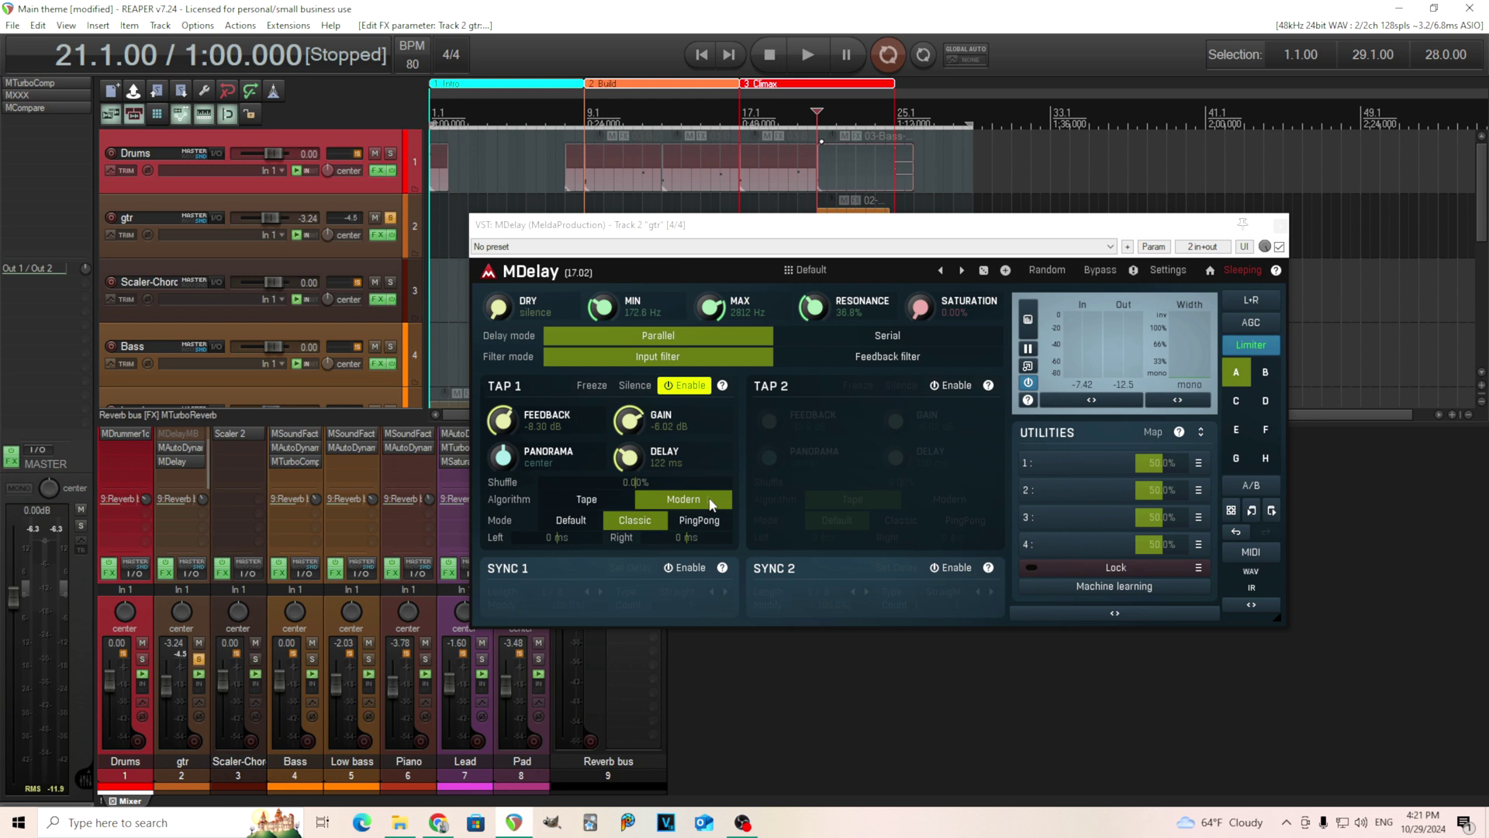
- Enter Tap 1 delay as a 1/8 note (375 ms), then a longer note value for 1500 ms
double_click(632, 463)
click(626, 660)
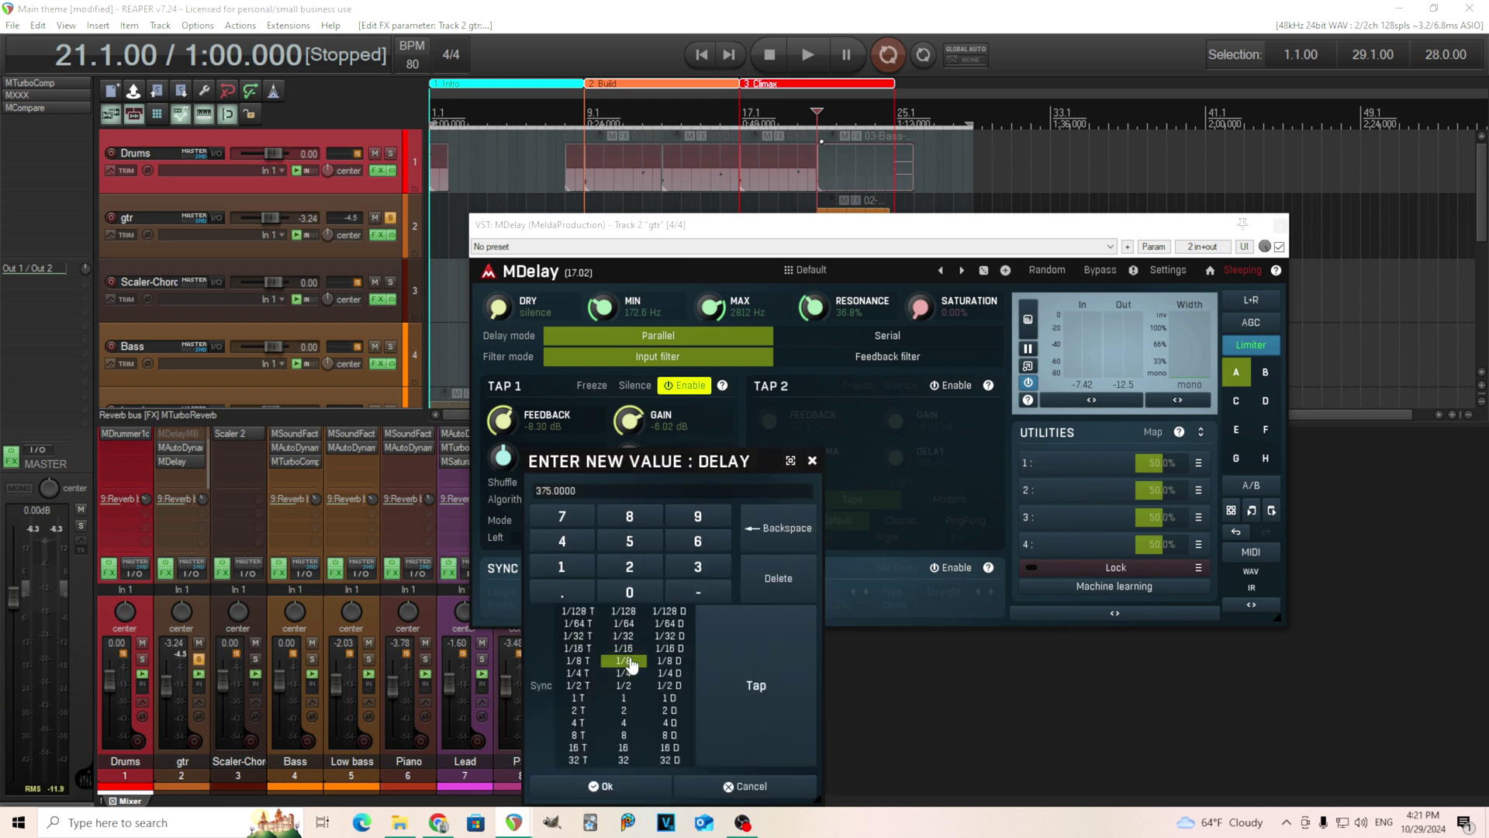
click(632, 786)
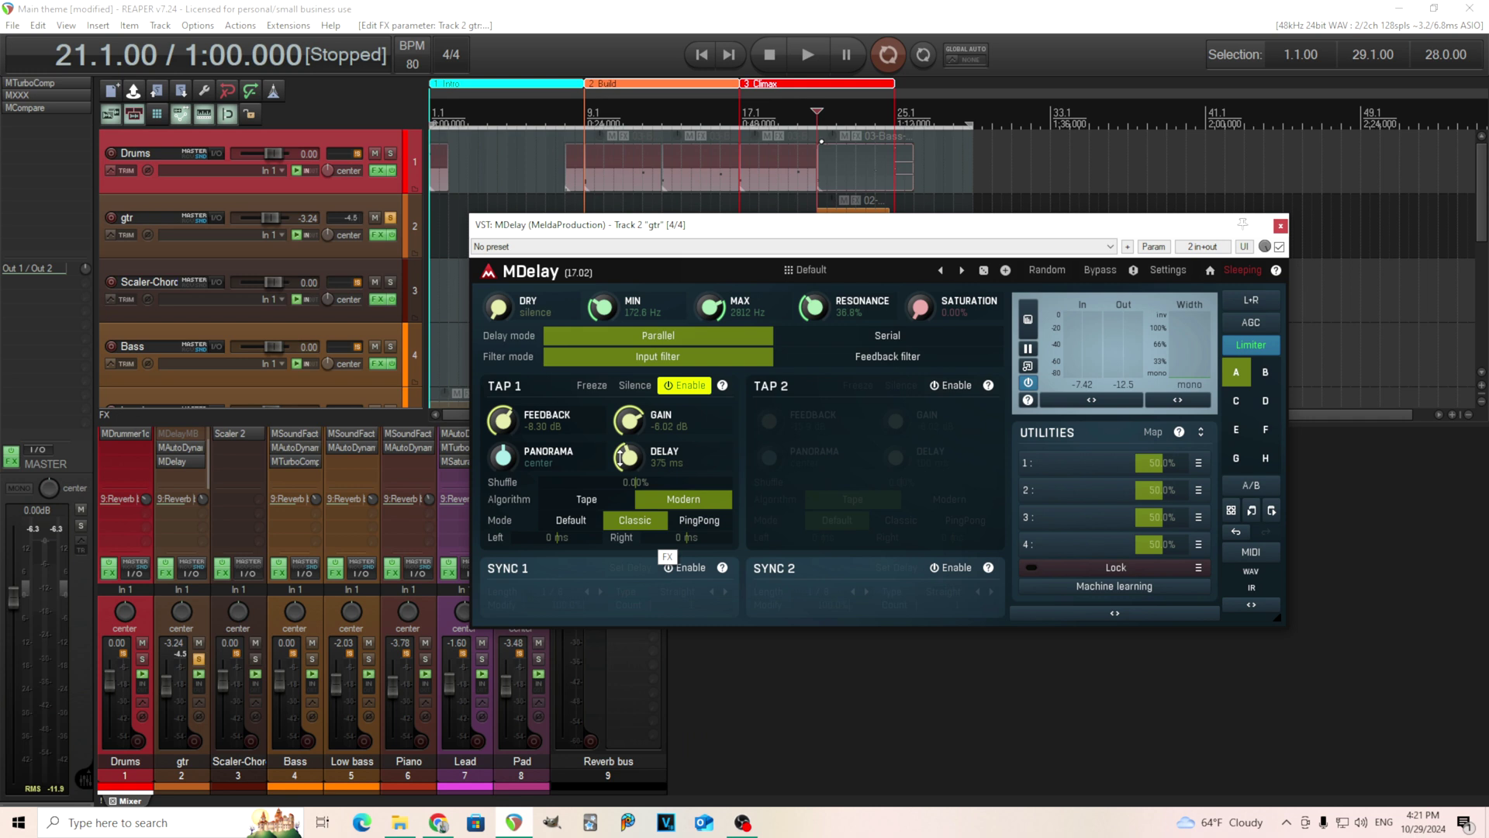
double_click(620, 457)
click(640, 686)
click(648, 786)
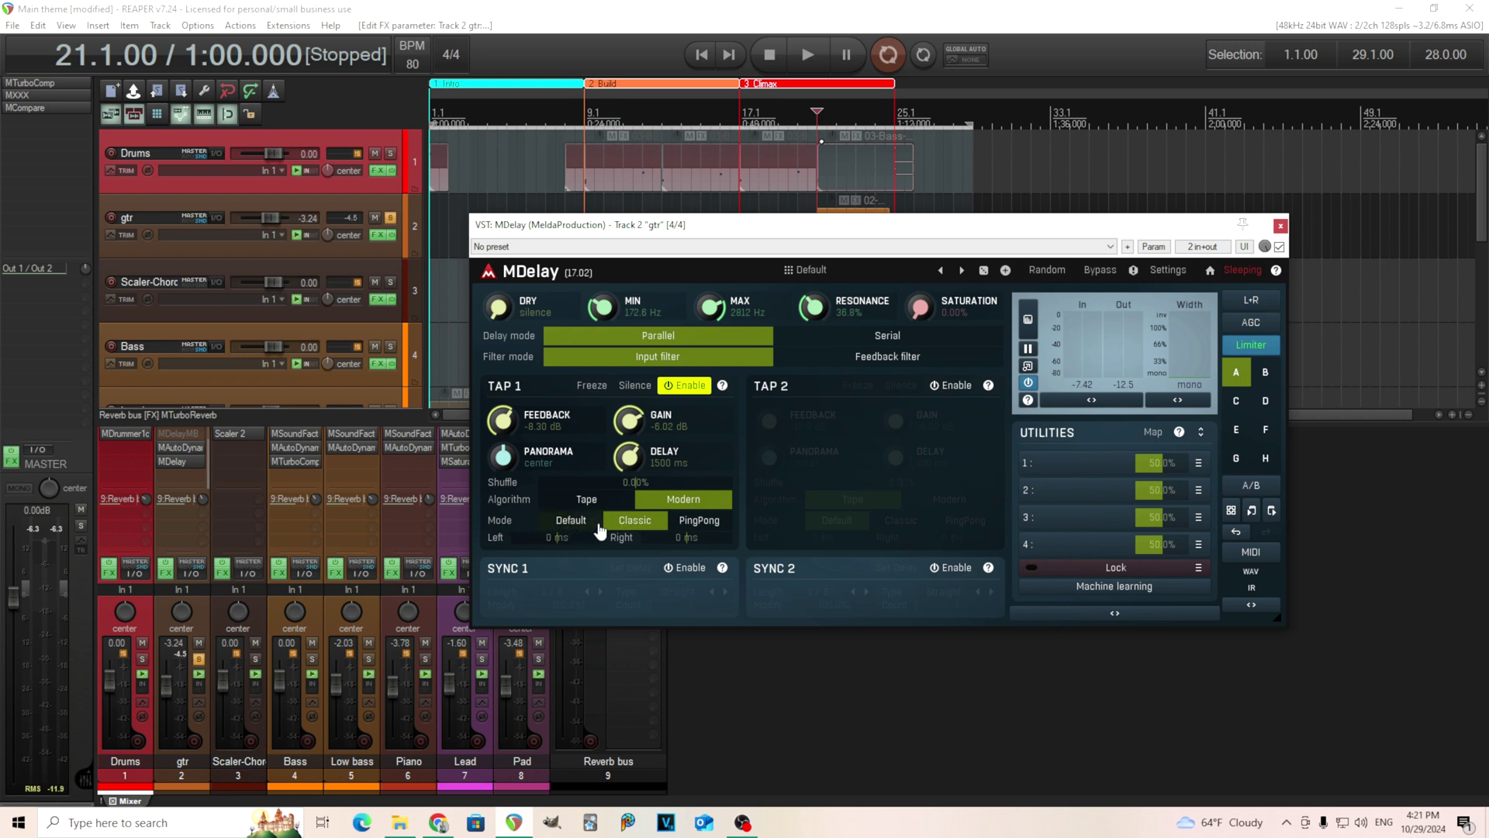
- Set MDelay's Tap 1 to Default mode with the Tape algorithm
click(574, 528)
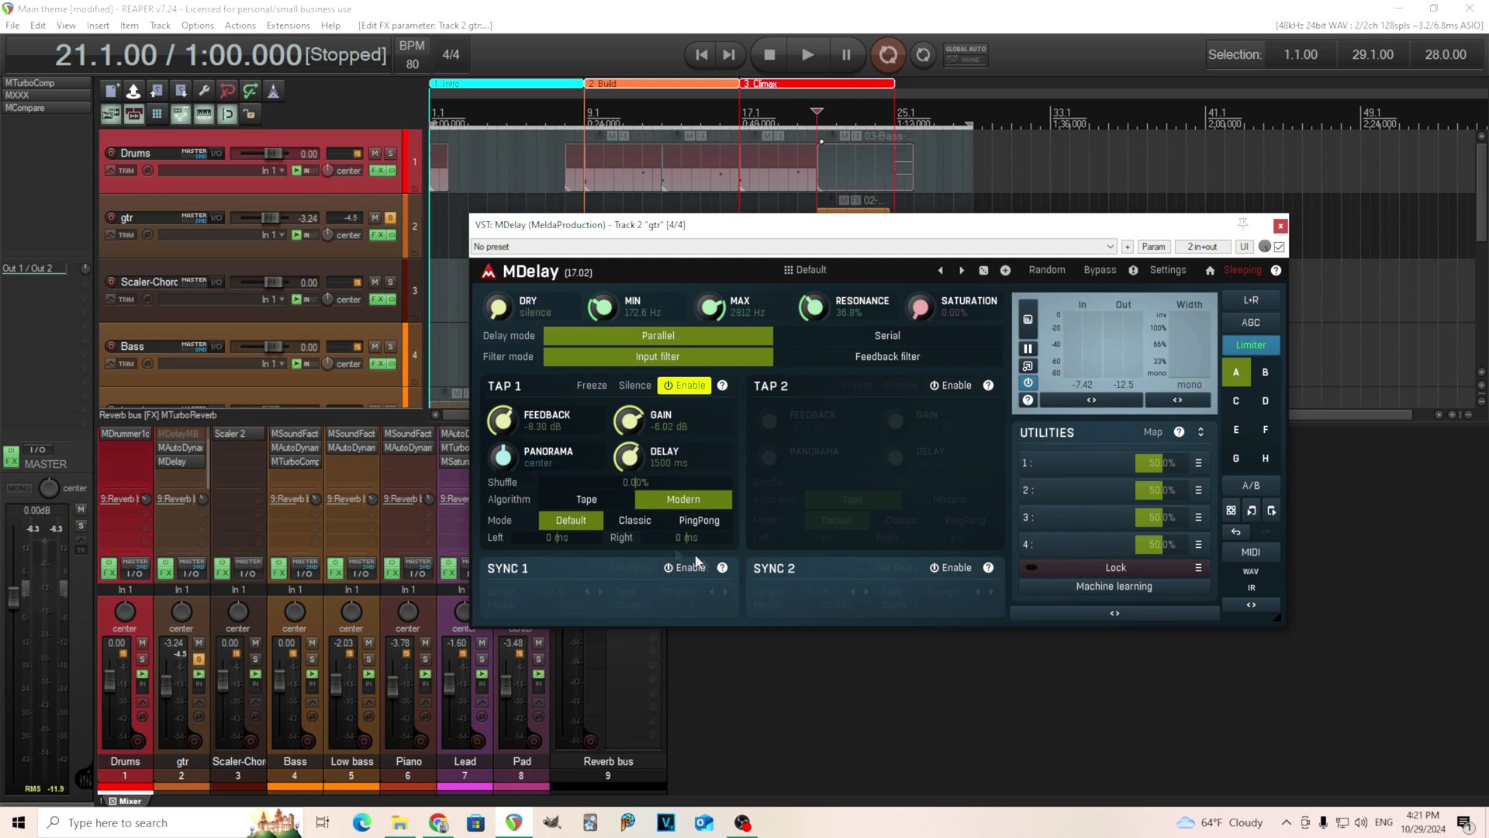
click(595, 500)
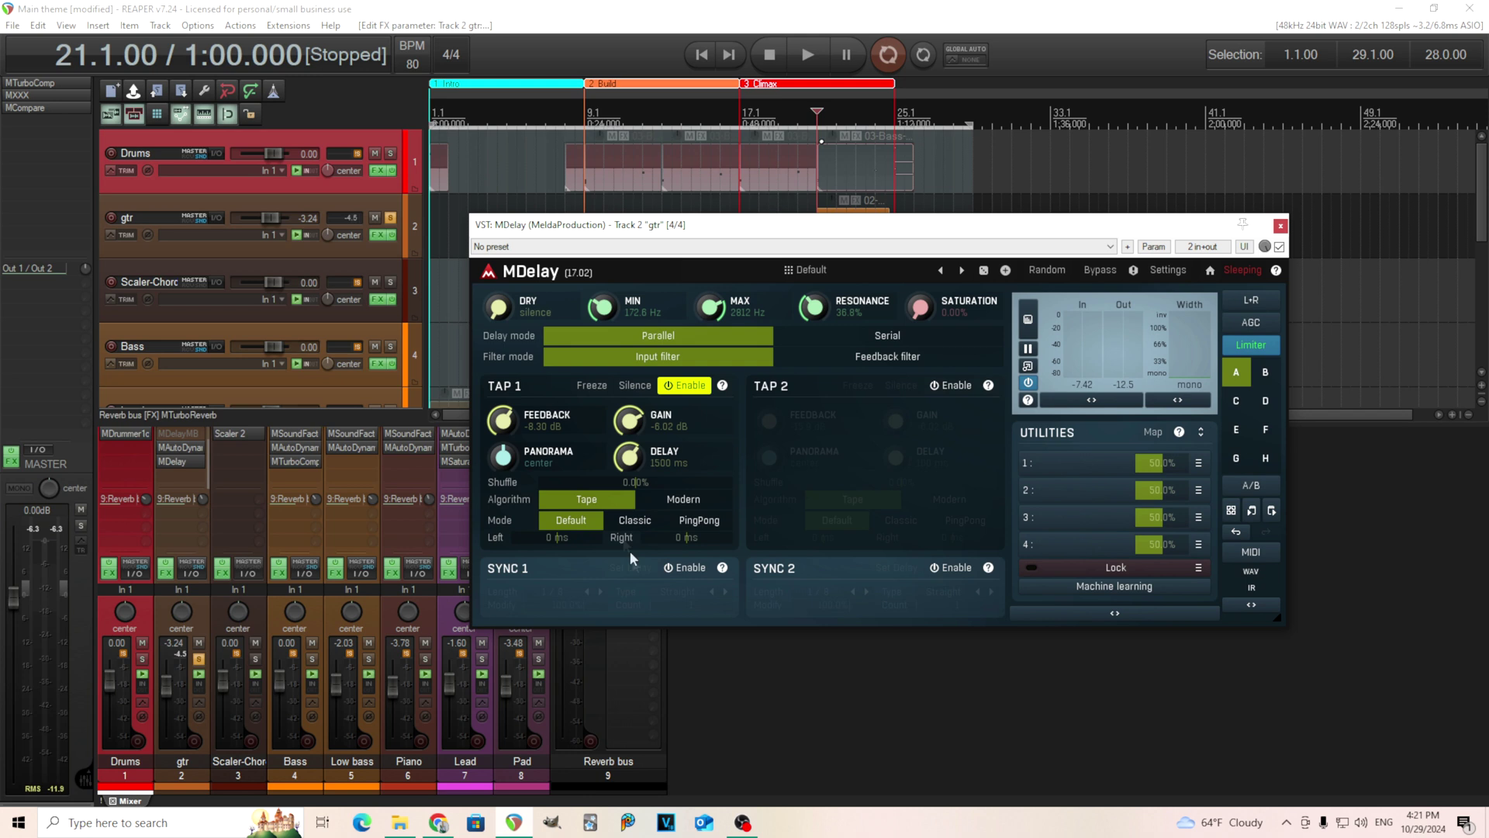
scroll(502, 419, down, 5)
- Audition the delay, then set Tap 1 feedback to -15.9 dB and delay to 232 ms
click(809, 48)
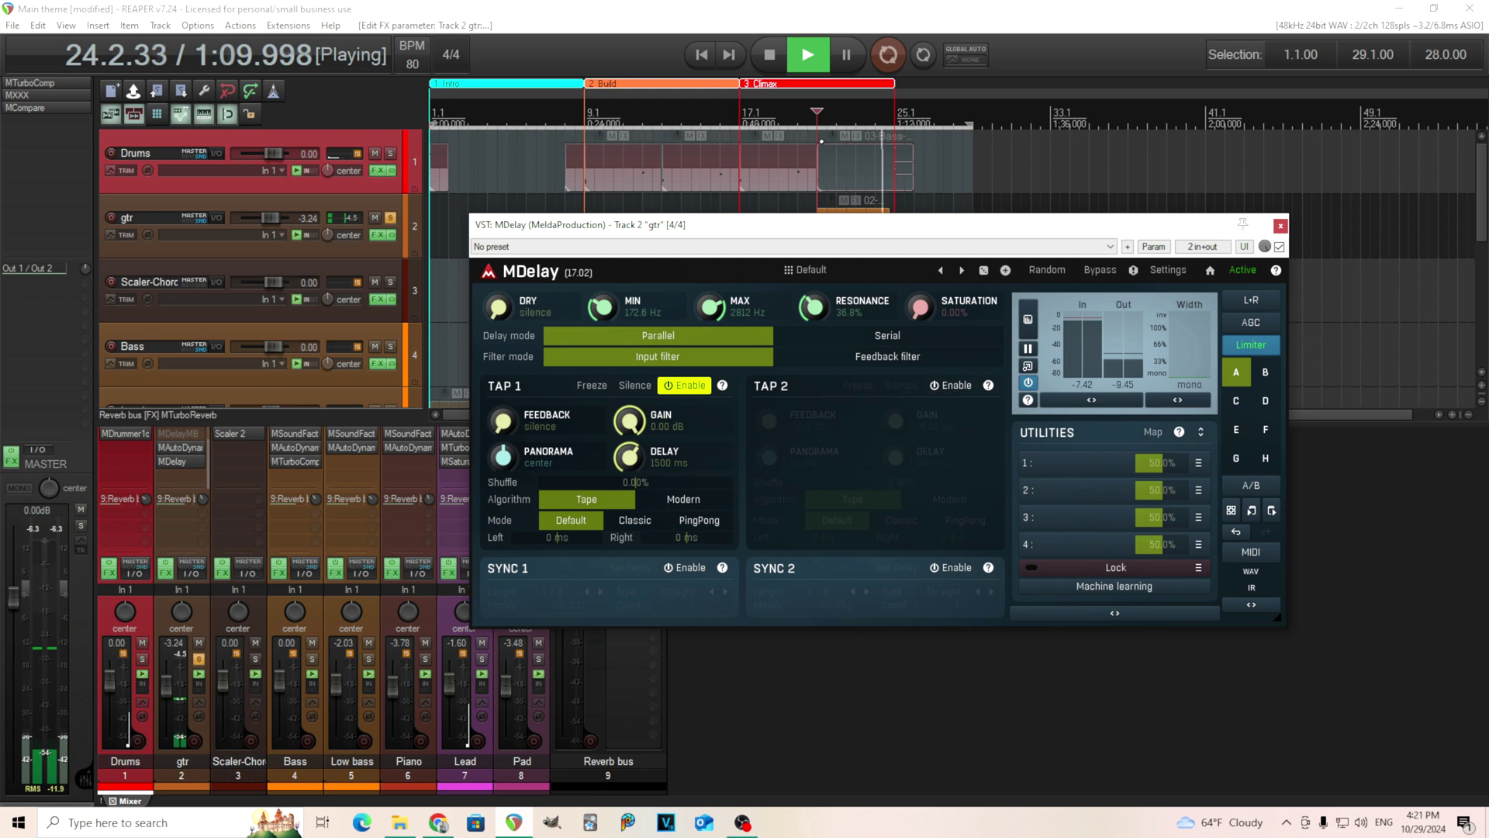
key(space)
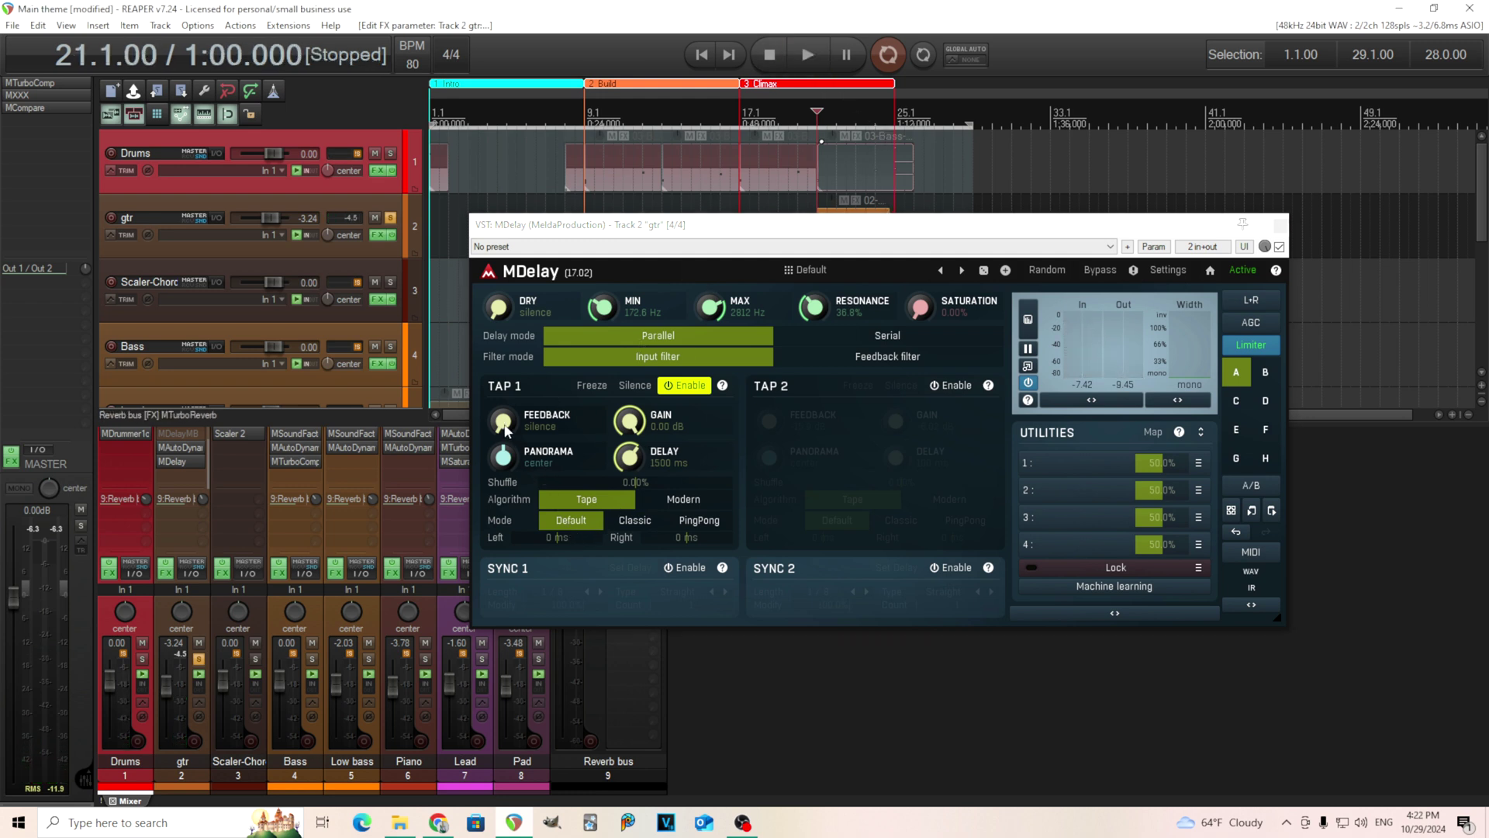
drag(504, 424, 504, 421)
drag(637, 454, 638, 477)
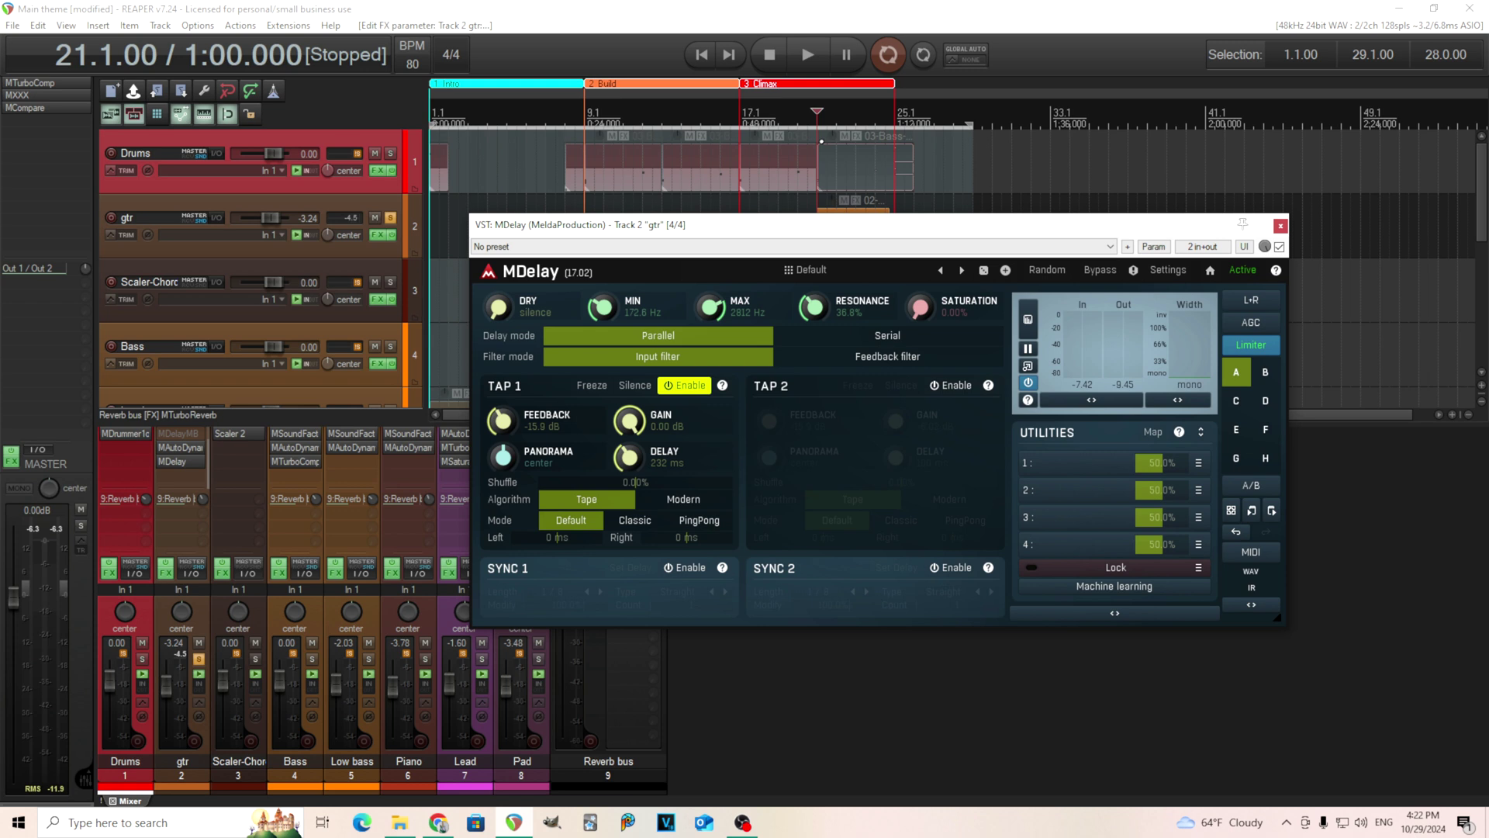
- Switch Tap 1 to Classic mode and audition the song
click(622, 528)
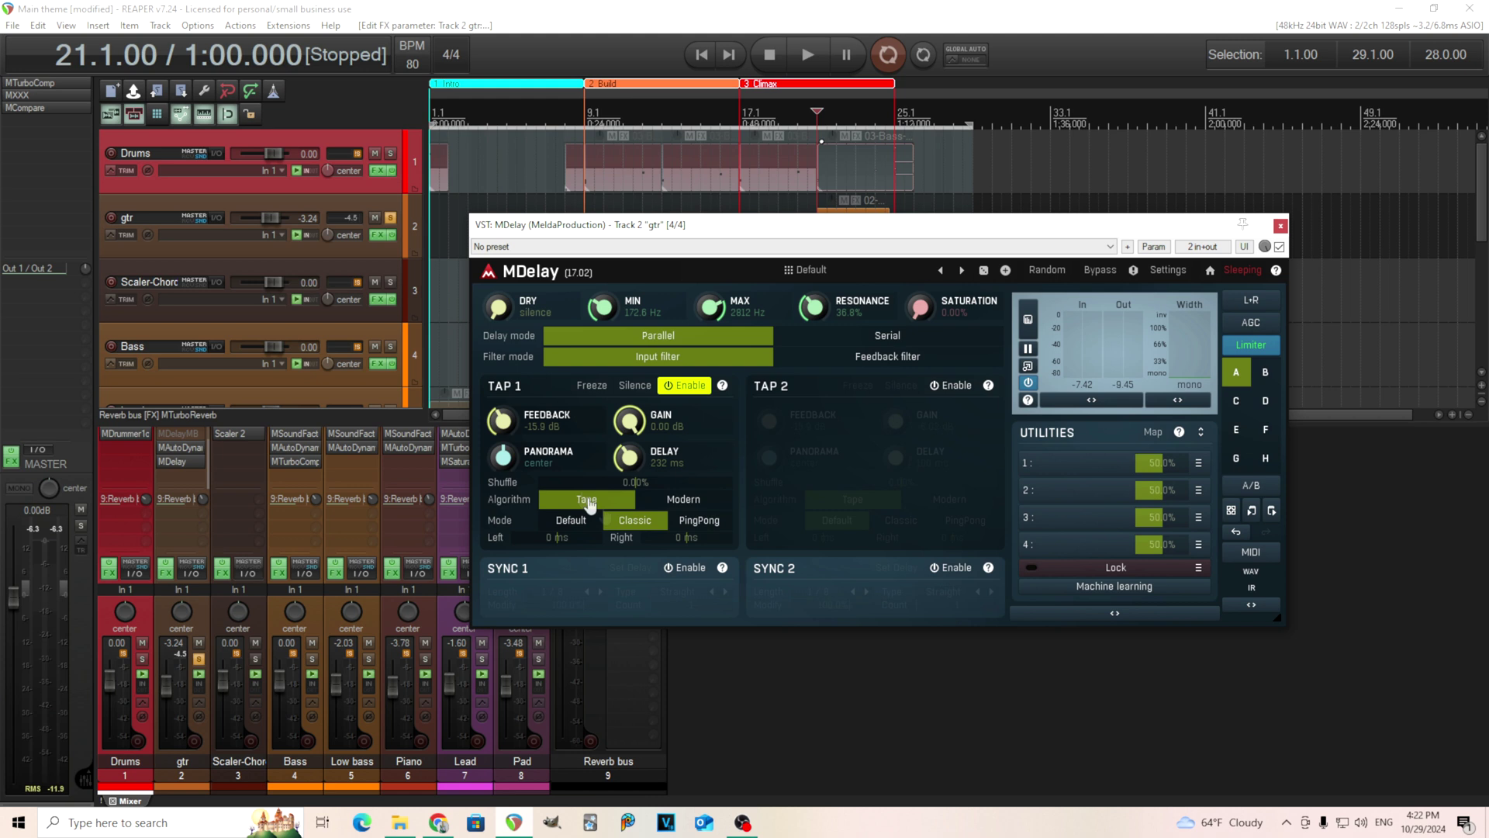
click(816, 55)
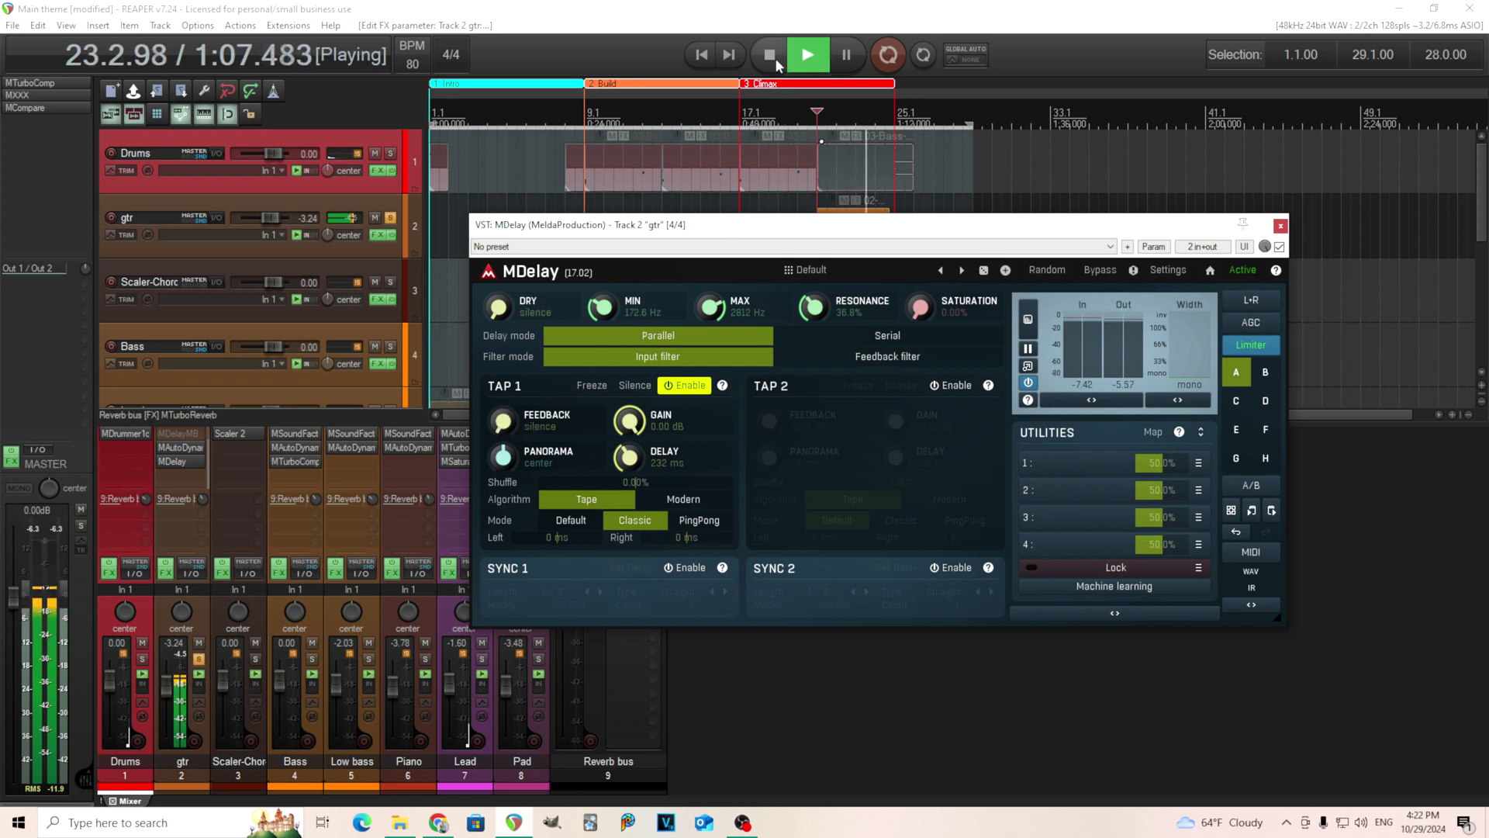
key(space)
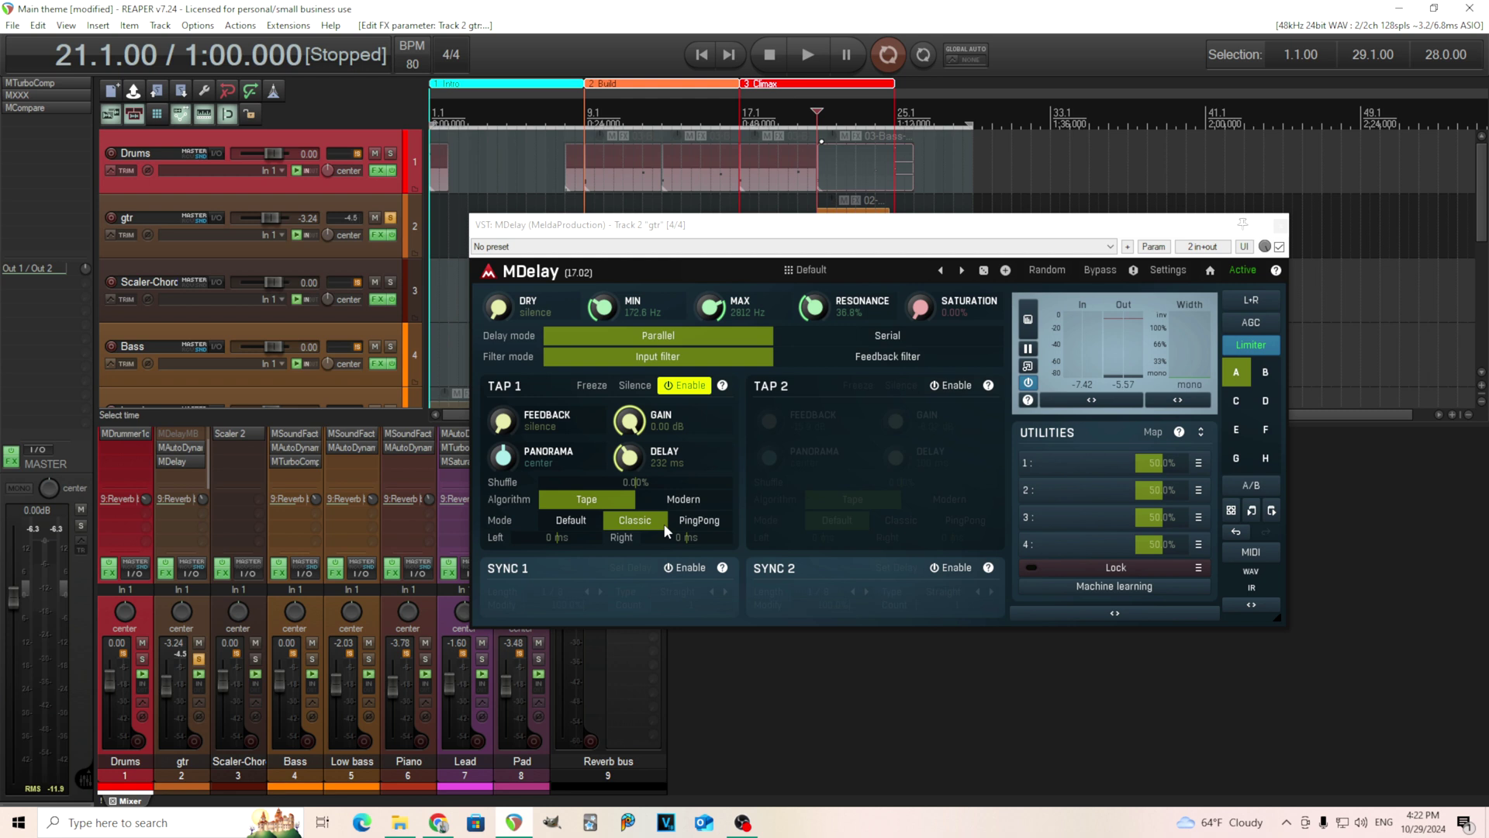
- Bring the dry signal up to 0 dB and tune Tap 1 feedback by ear during playback
drag(498, 306, 498, 286)
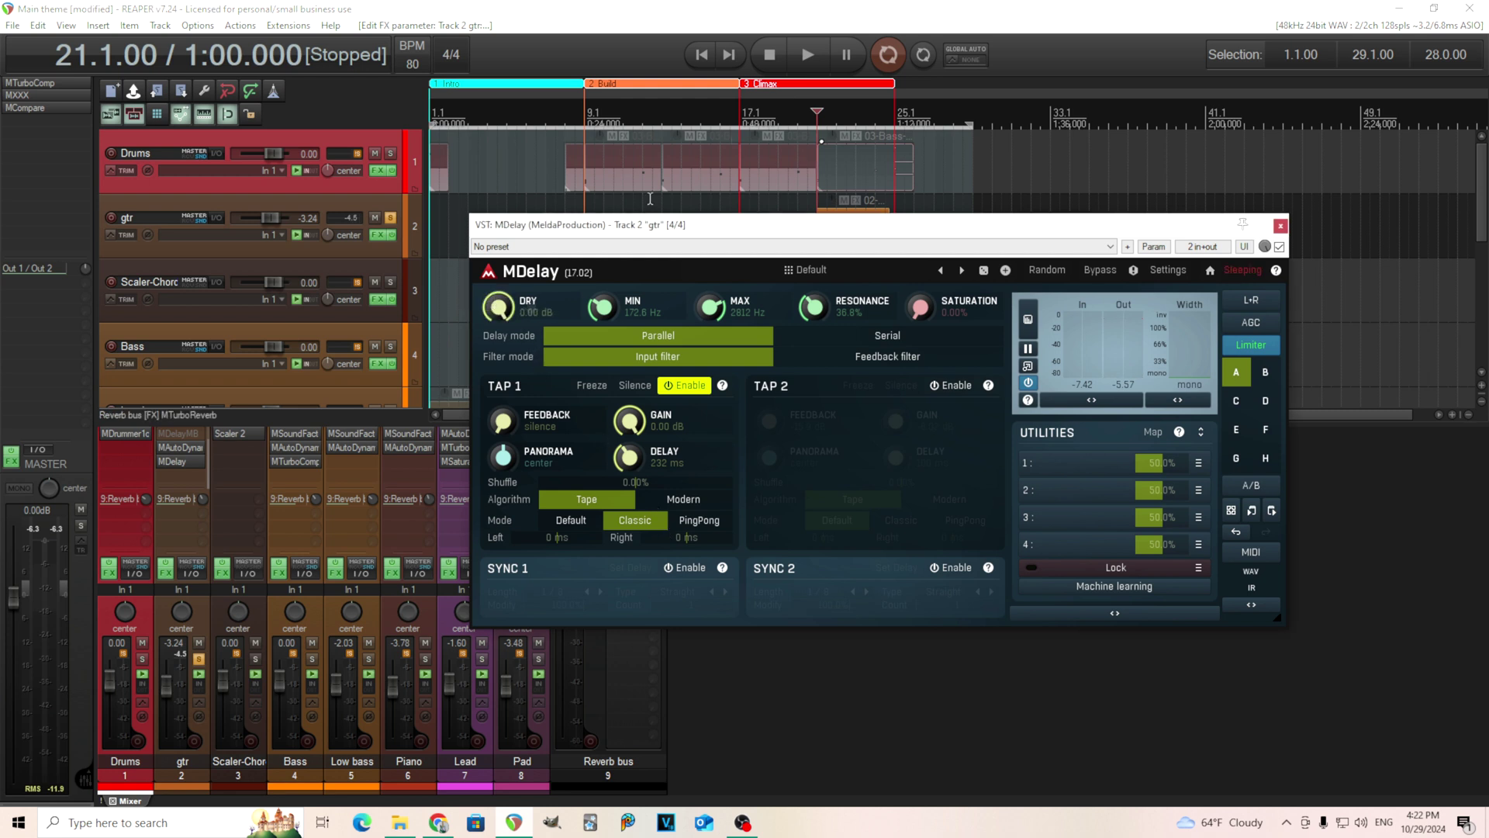
key(space)
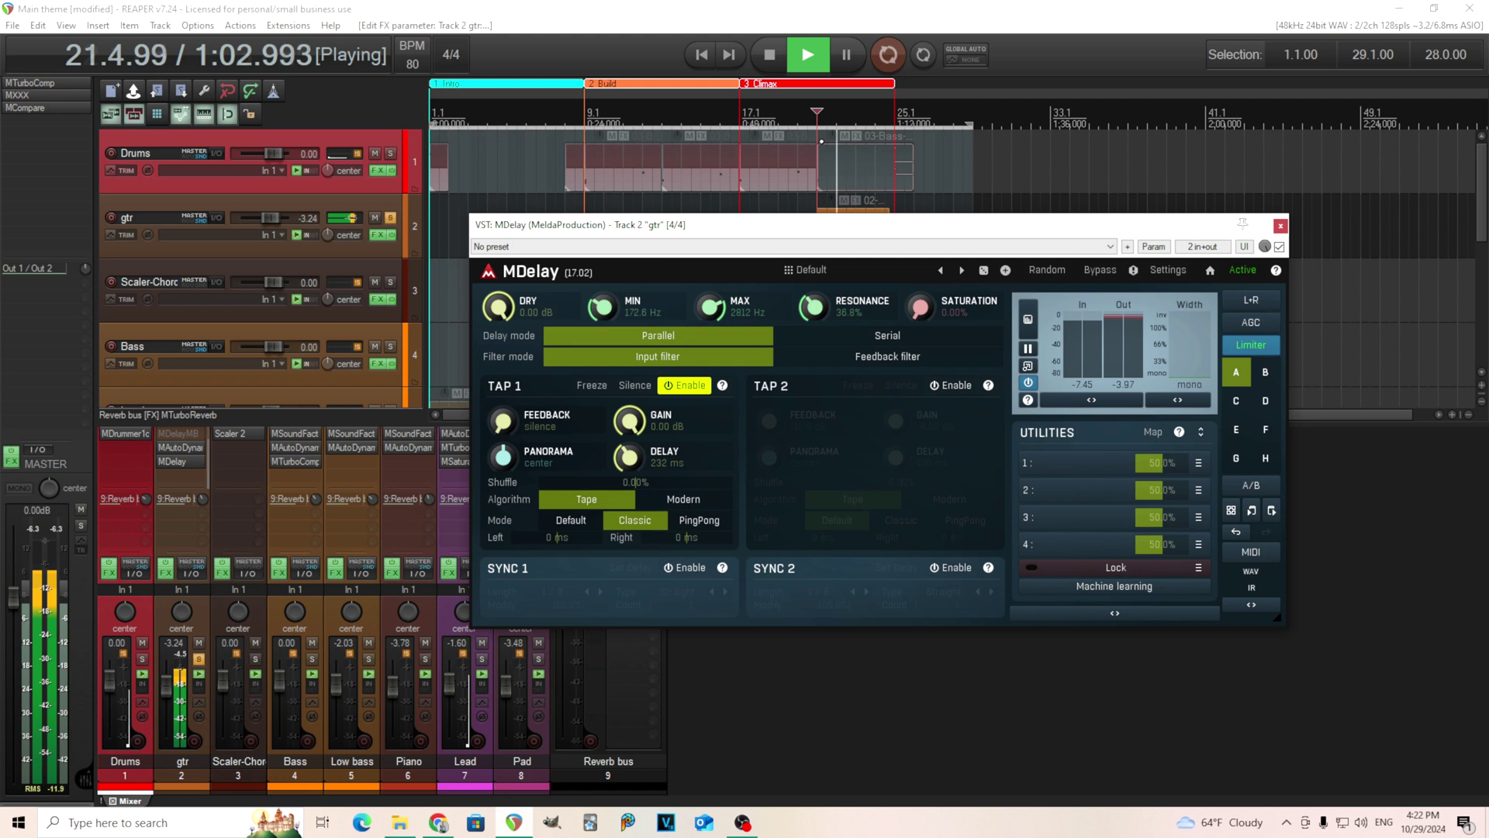
drag(503, 420, 502, 403)
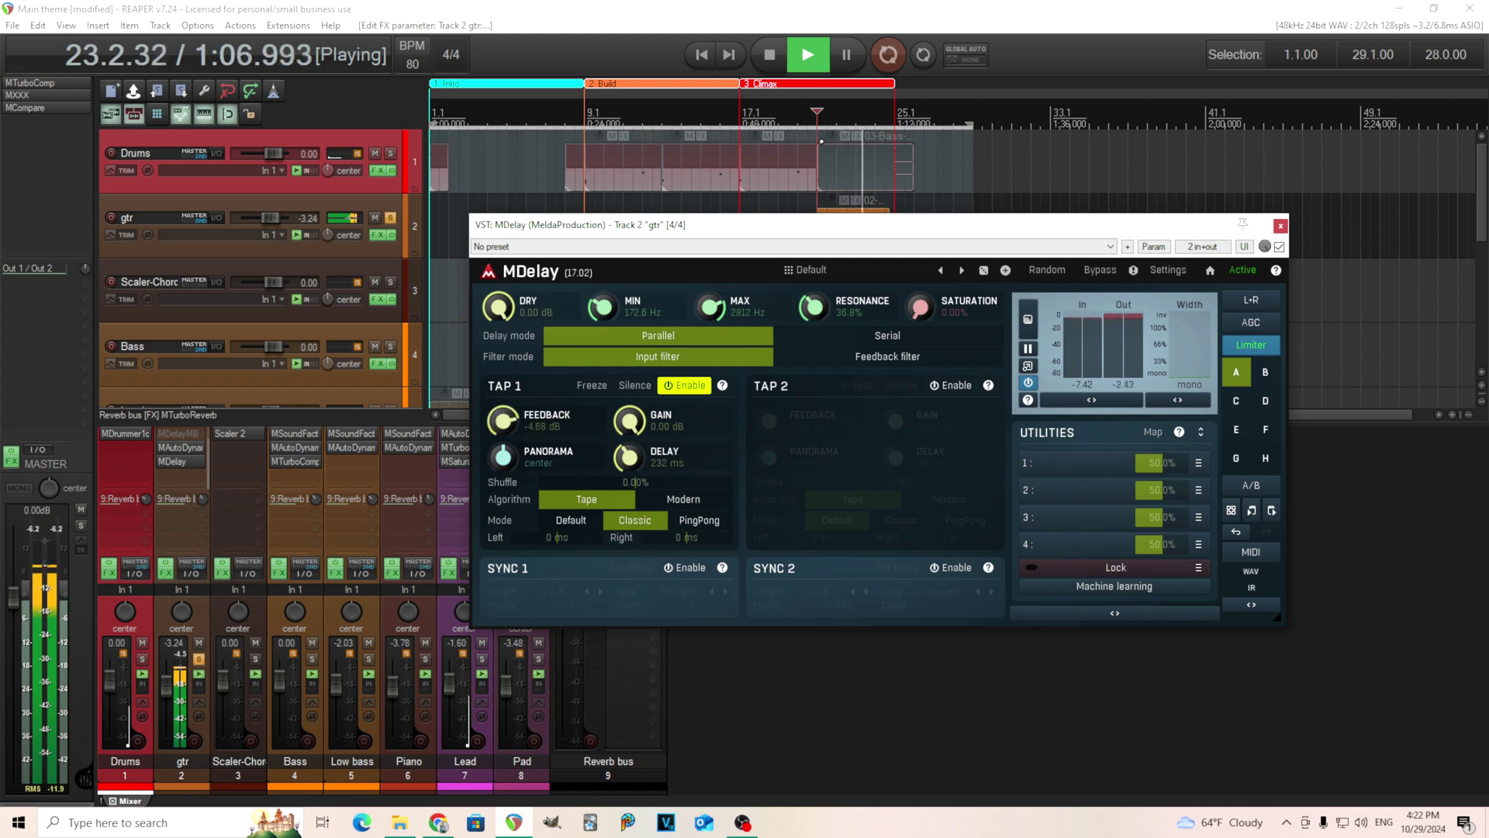
click(768, 72)
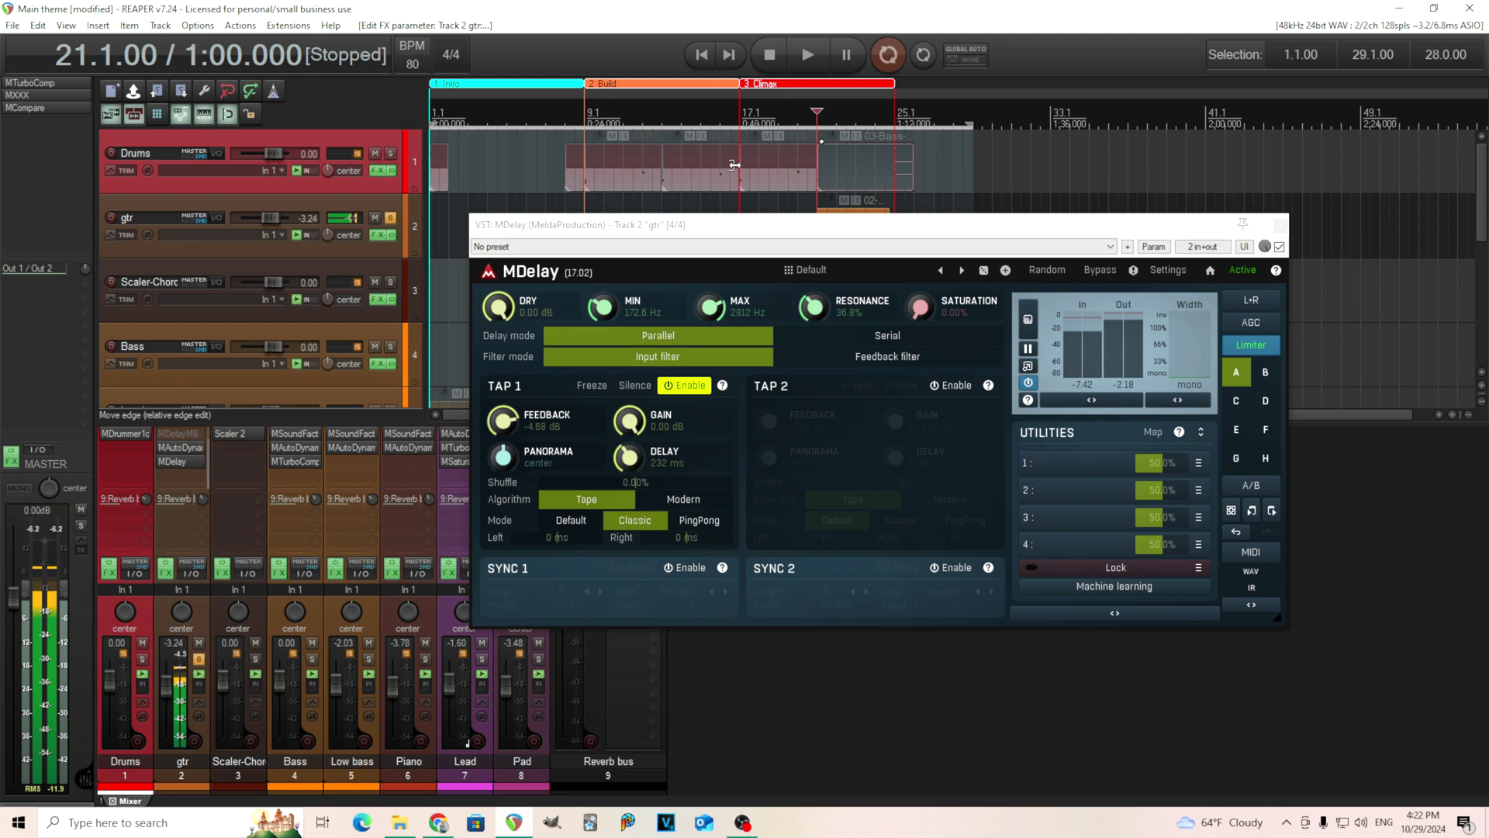
drag(515, 427, 515, 442)
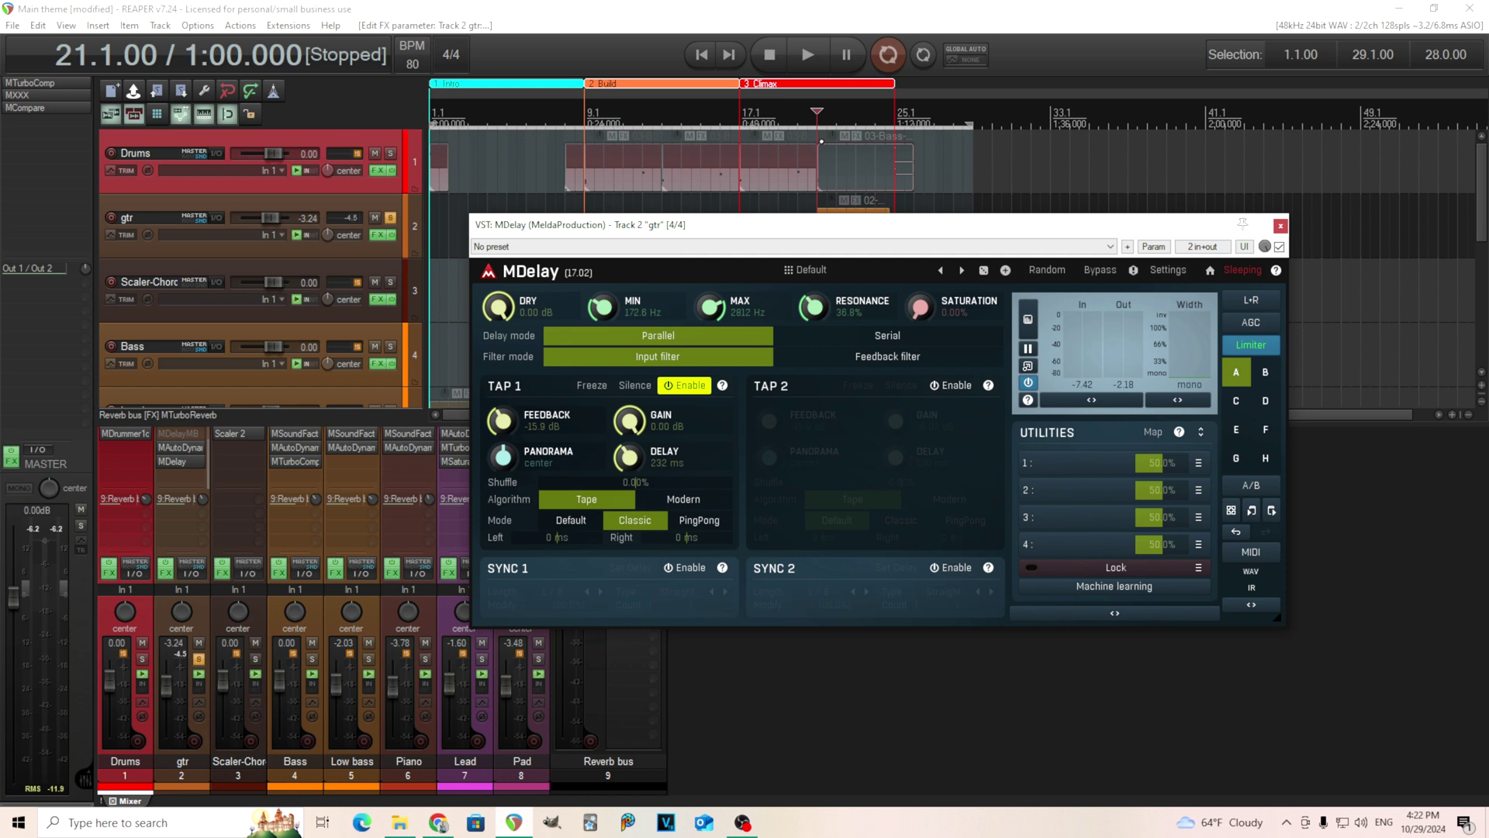
drag(501, 419, 501, 404)
- Switch Tap 1 to PingPong mode and raise its feedback, keeping panning centred
click(714, 526)
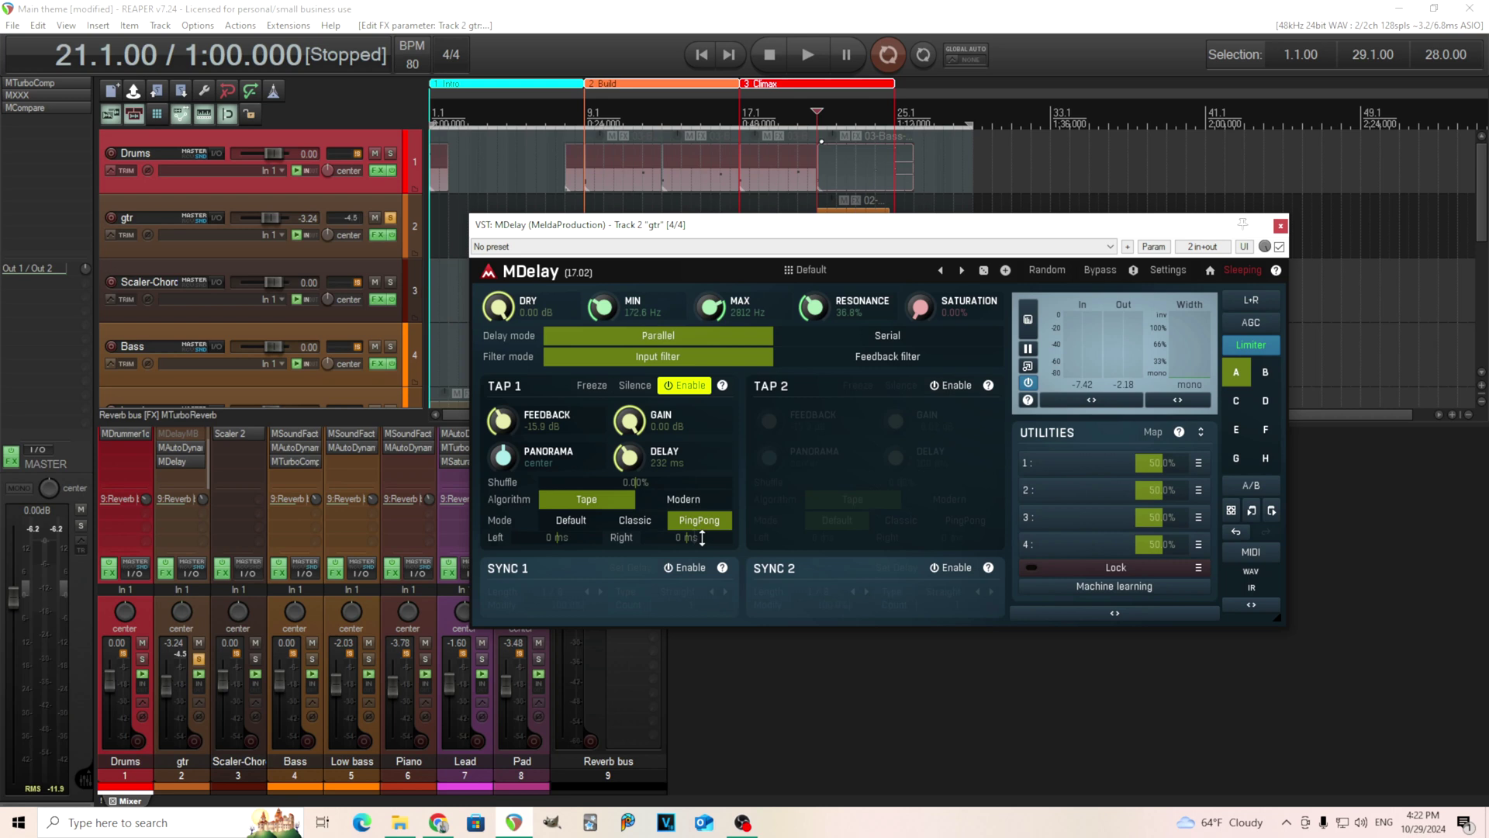
drag(501, 419, 501, 403)
drag(503, 456, 502, 489)
key(ctrl+z)
- Pan Tap 1 hard left and audition the result
click(808, 55)
click(783, 59)
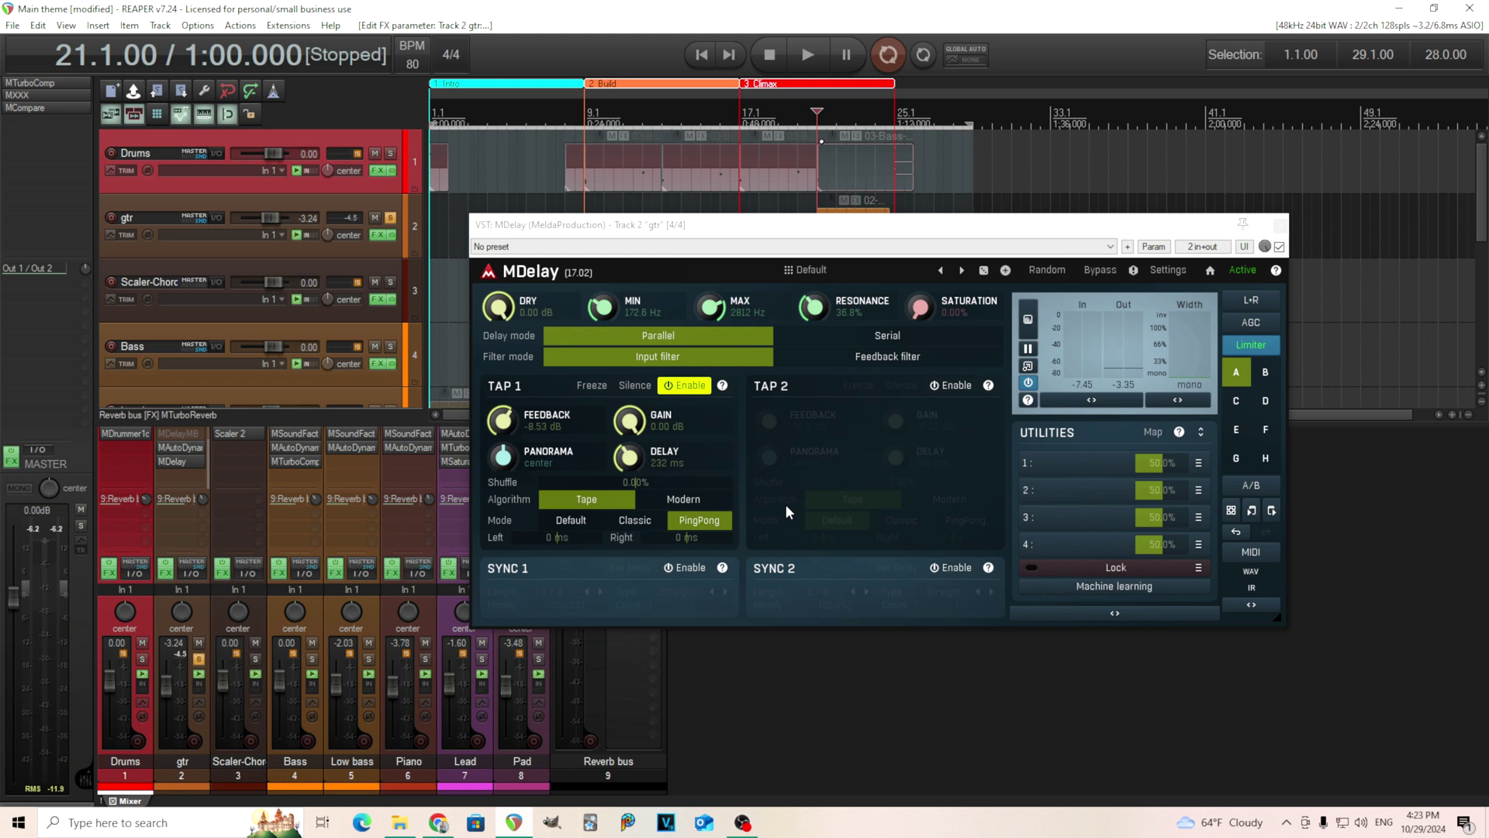
drag(508, 460, 509, 528)
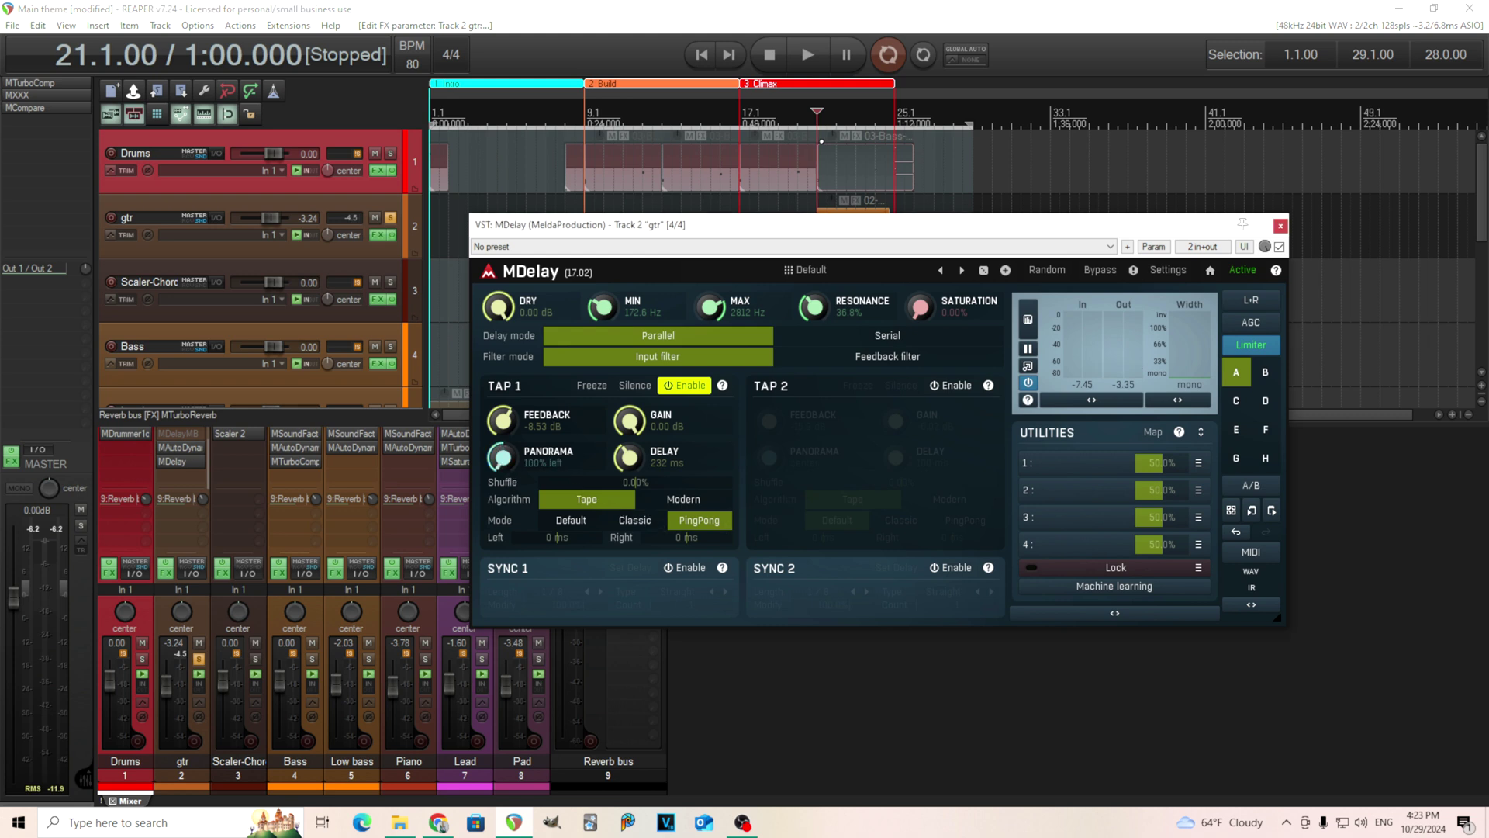
click(807, 54)
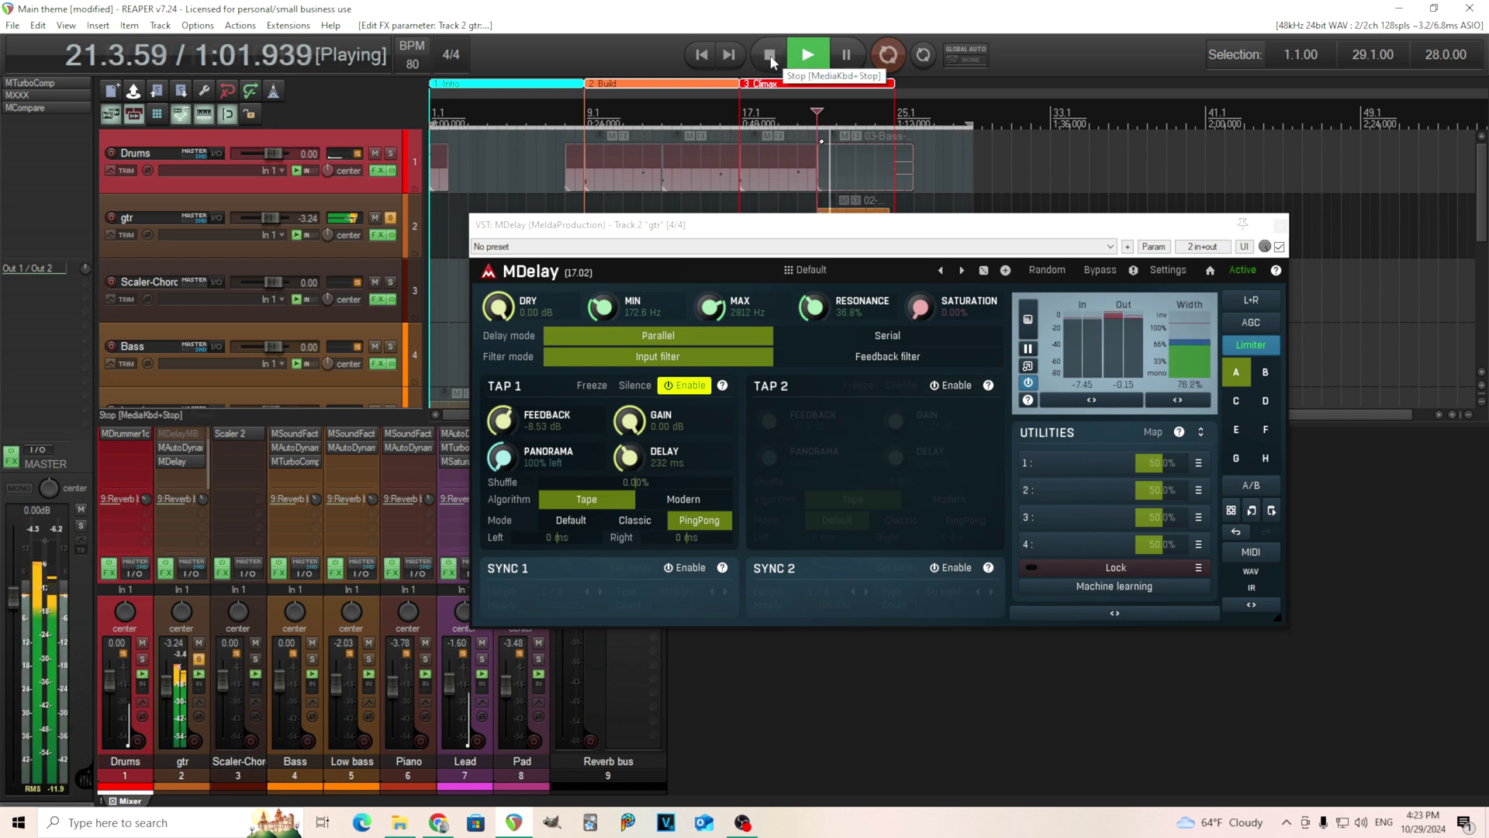
click(772, 61)
- Try Tap 1 panned fully right, then settle on 40% right and audition
scroll(510, 419, up, 3)
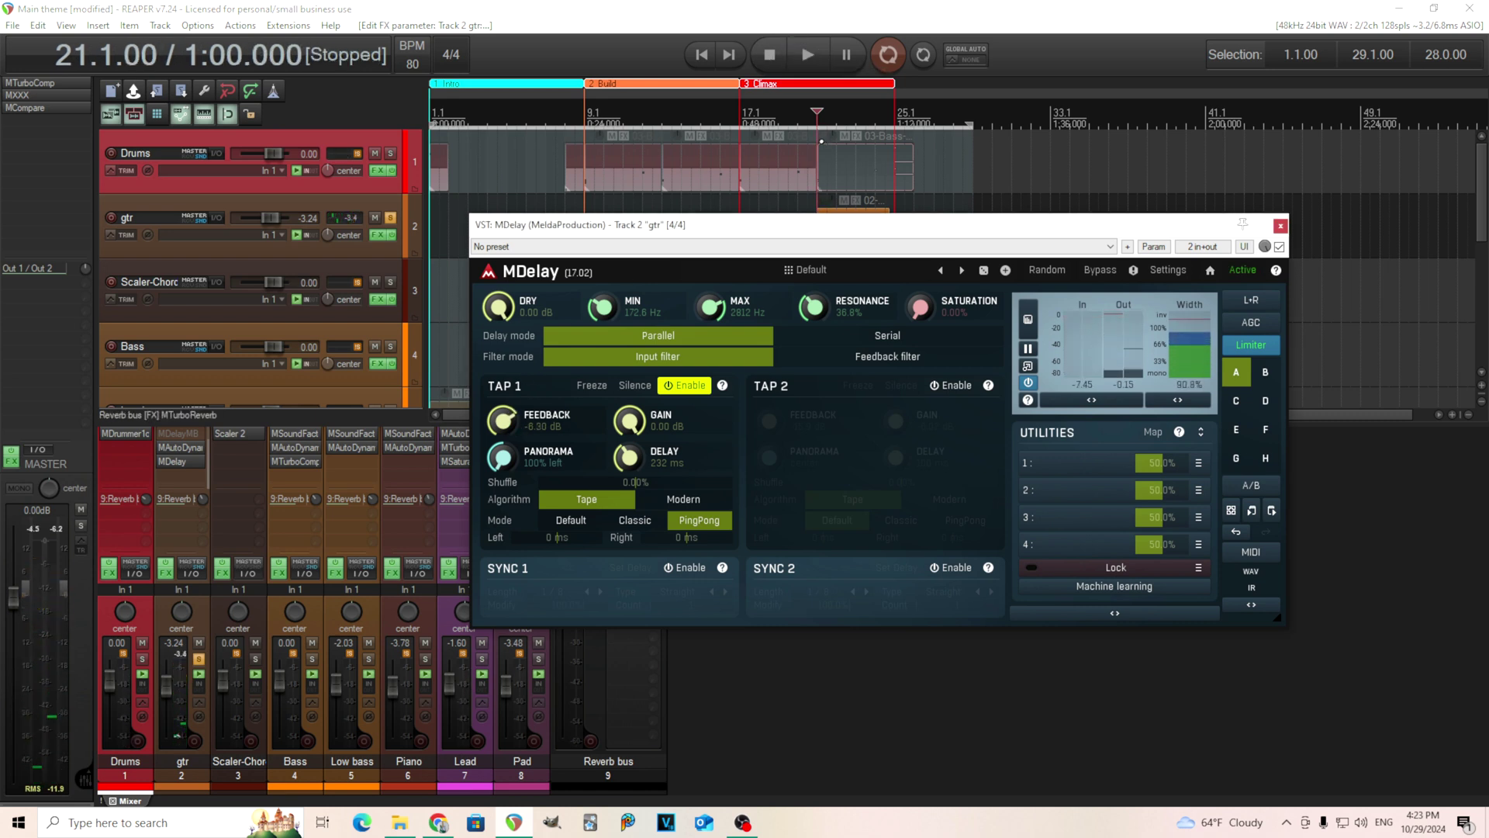
scroll(511, 419, up, 1)
scroll(517, 447, up, 10)
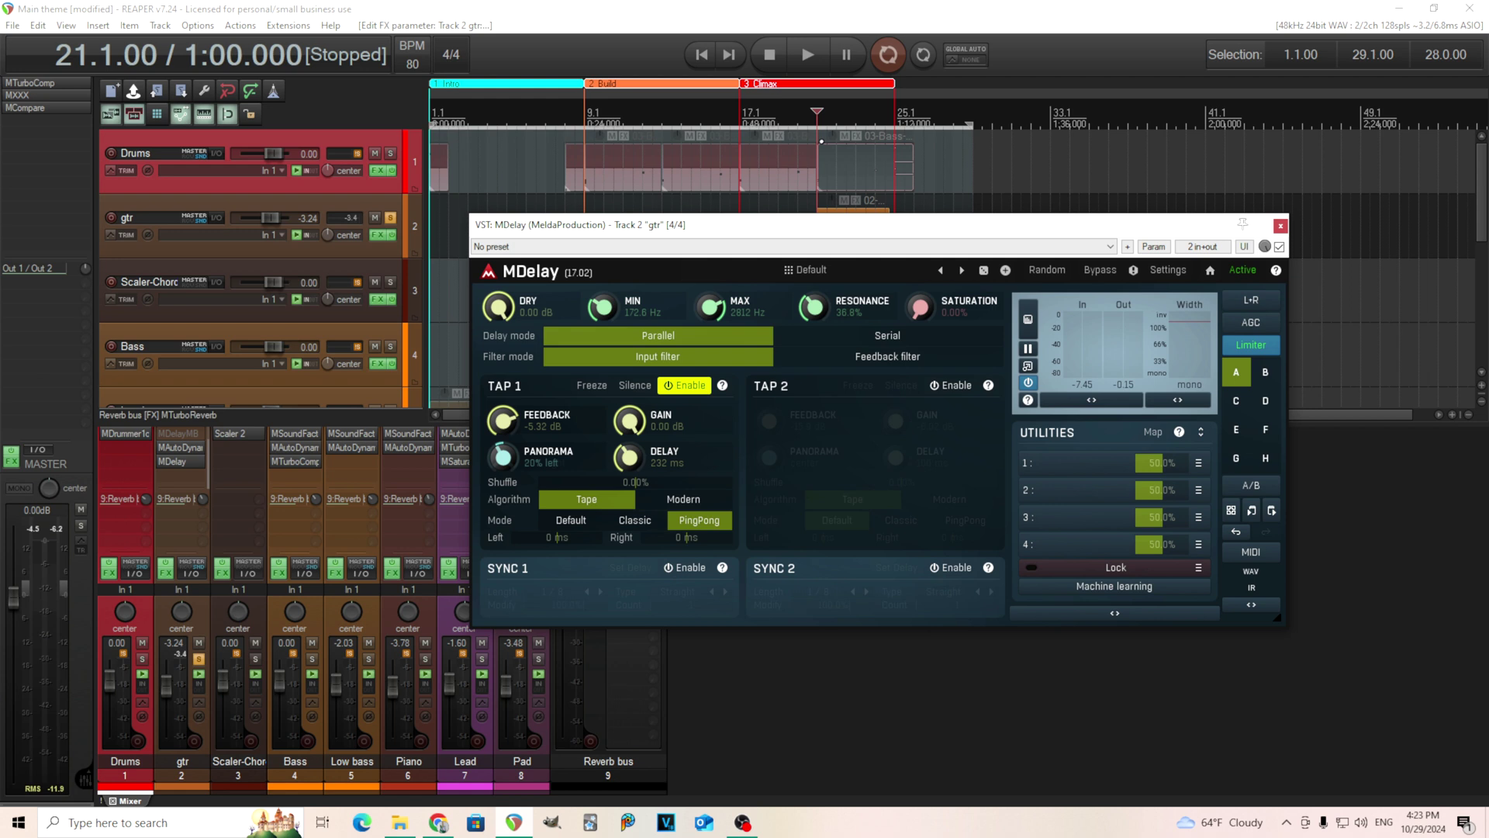
click(802, 54)
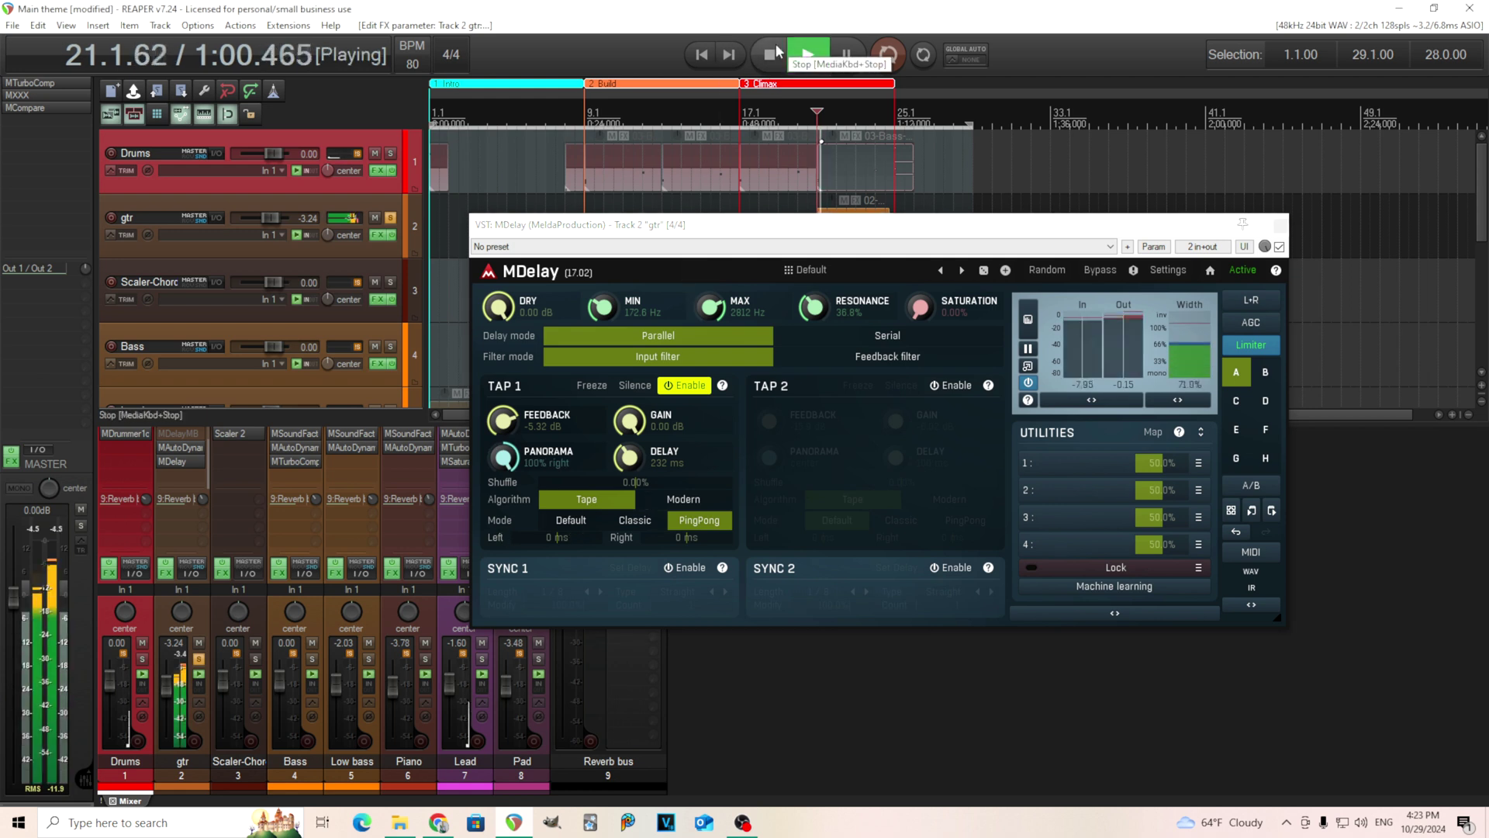
click(770, 54)
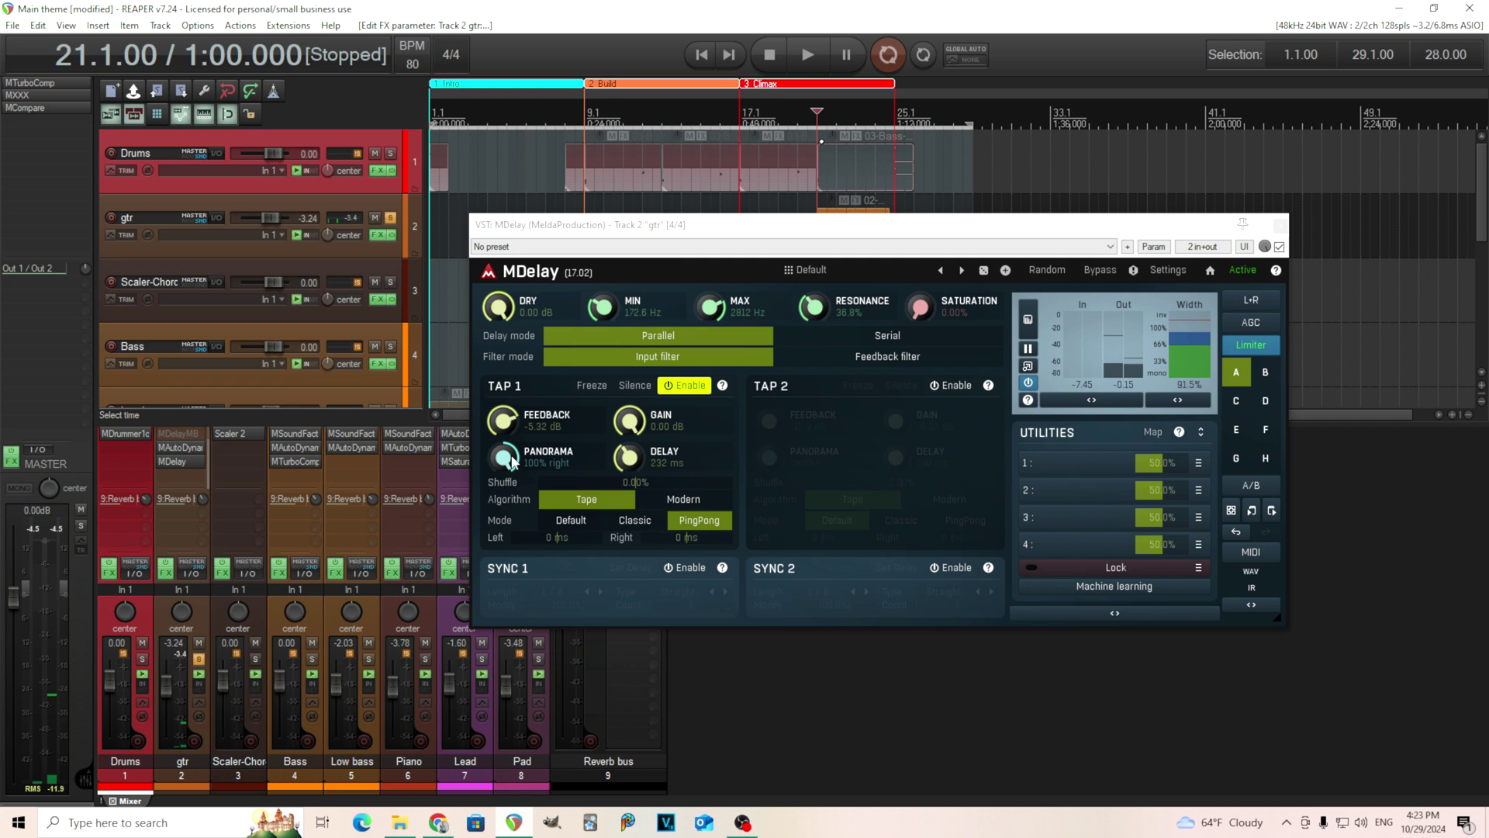
drag(543, 463, 543, 489)
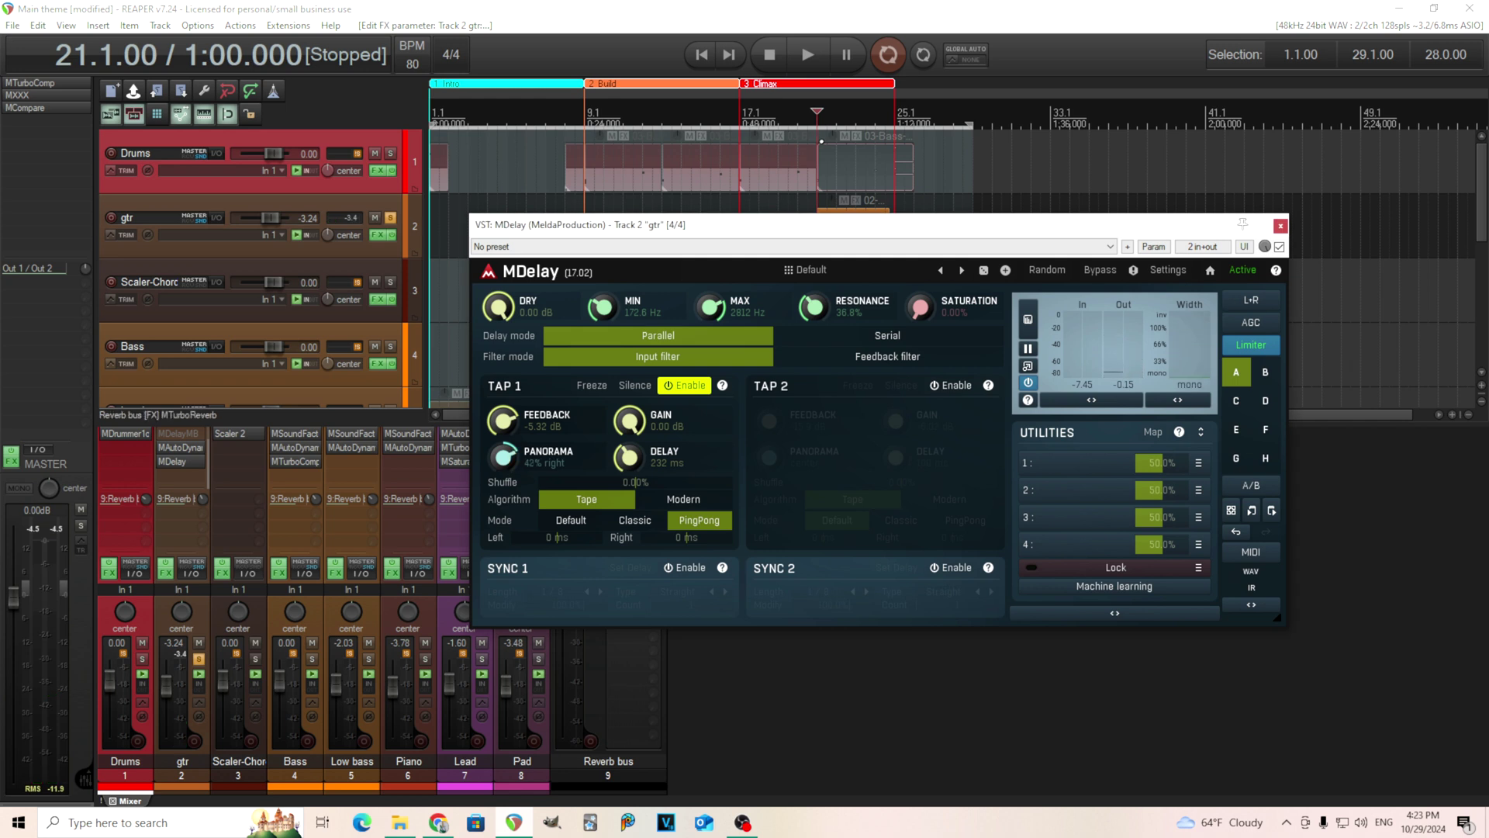
click(811, 56)
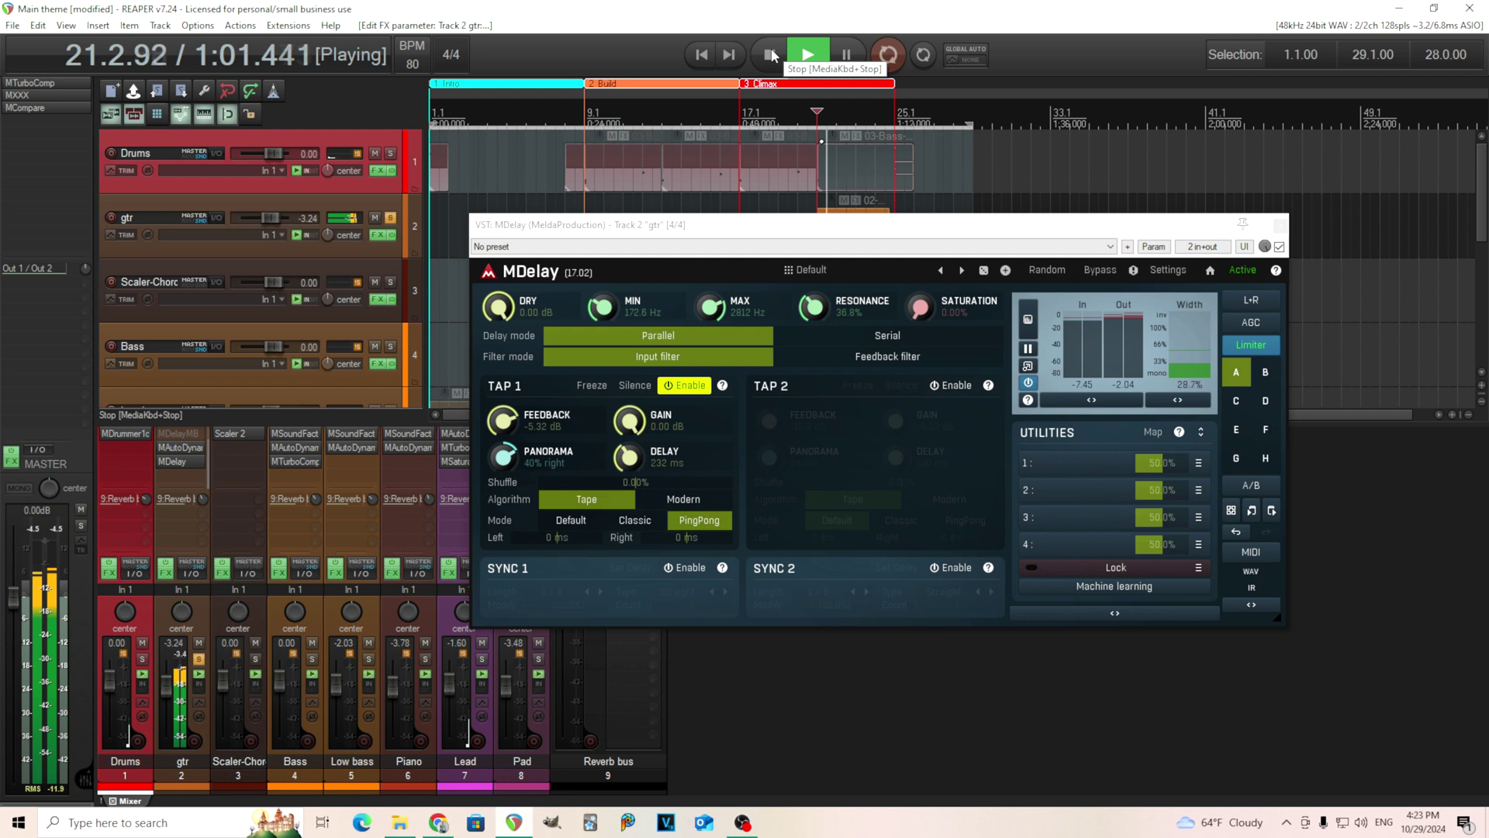
click(771, 51)
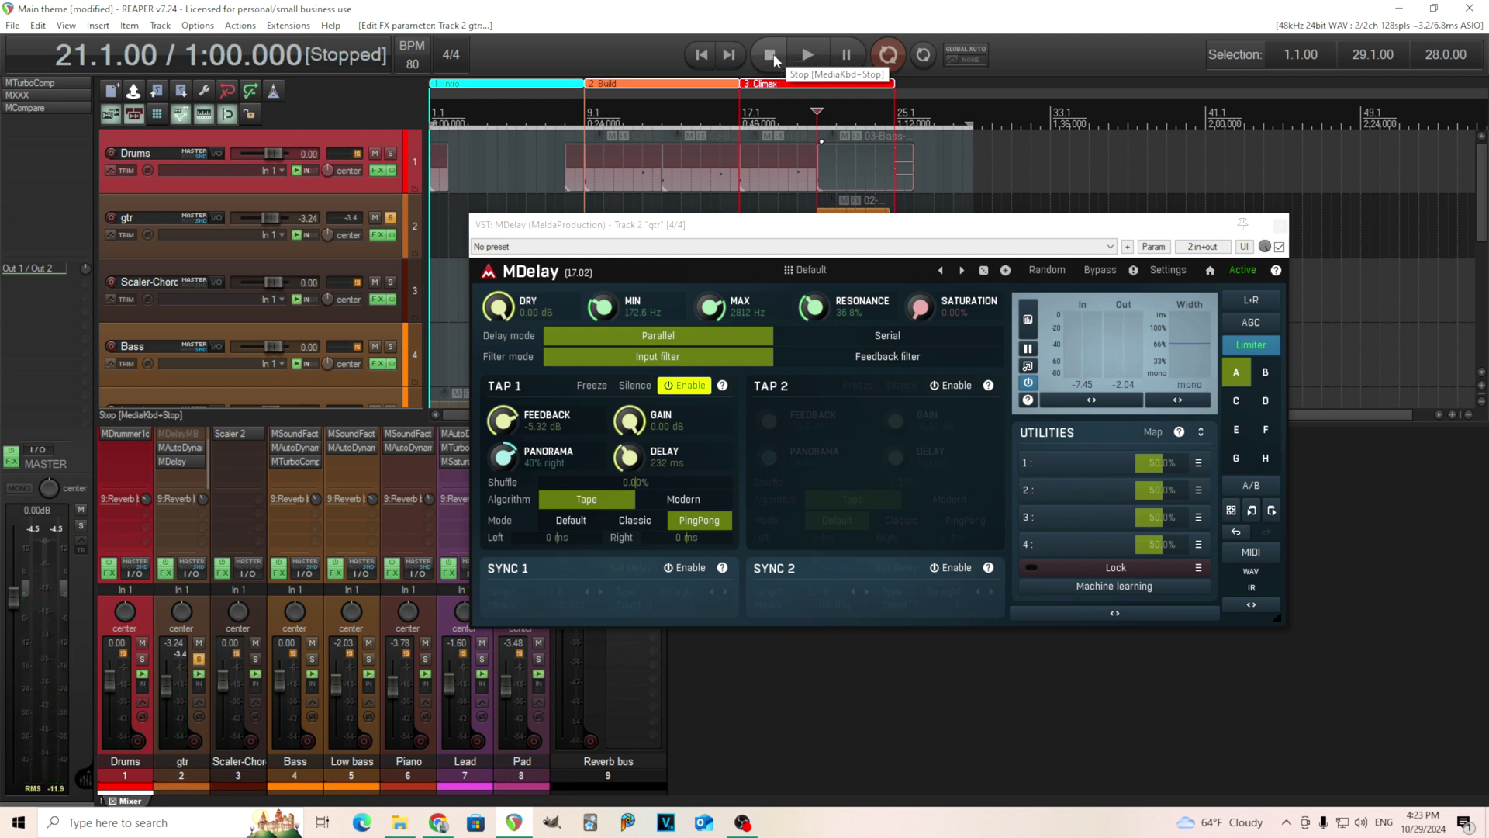
- Return Tap 1 to Classic mode, recentre its panning, and audition
click(656, 520)
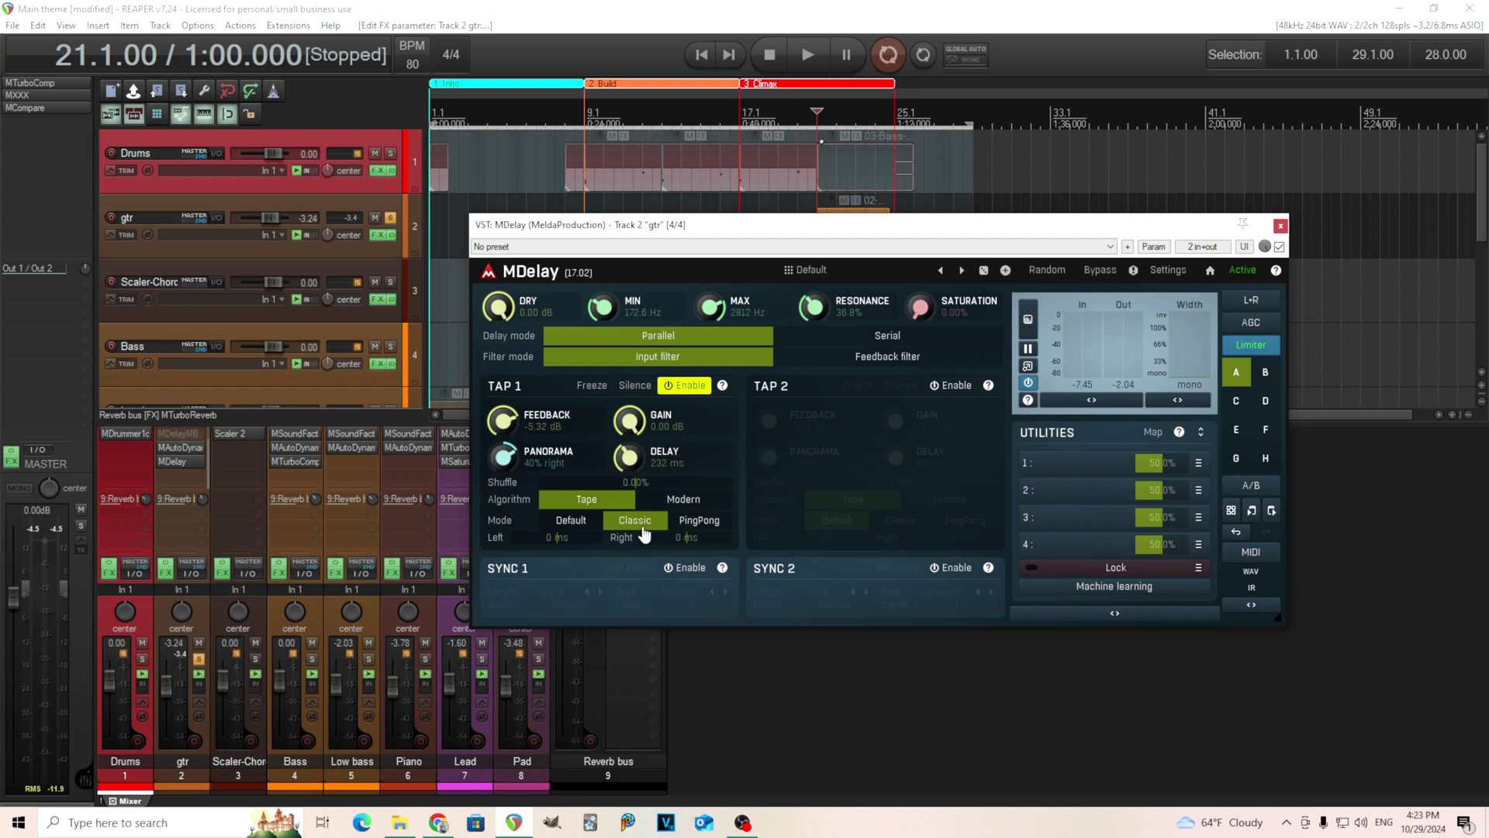
scroll(504, 420, down, 3)
double_click(503, 457)
click(806, 54)
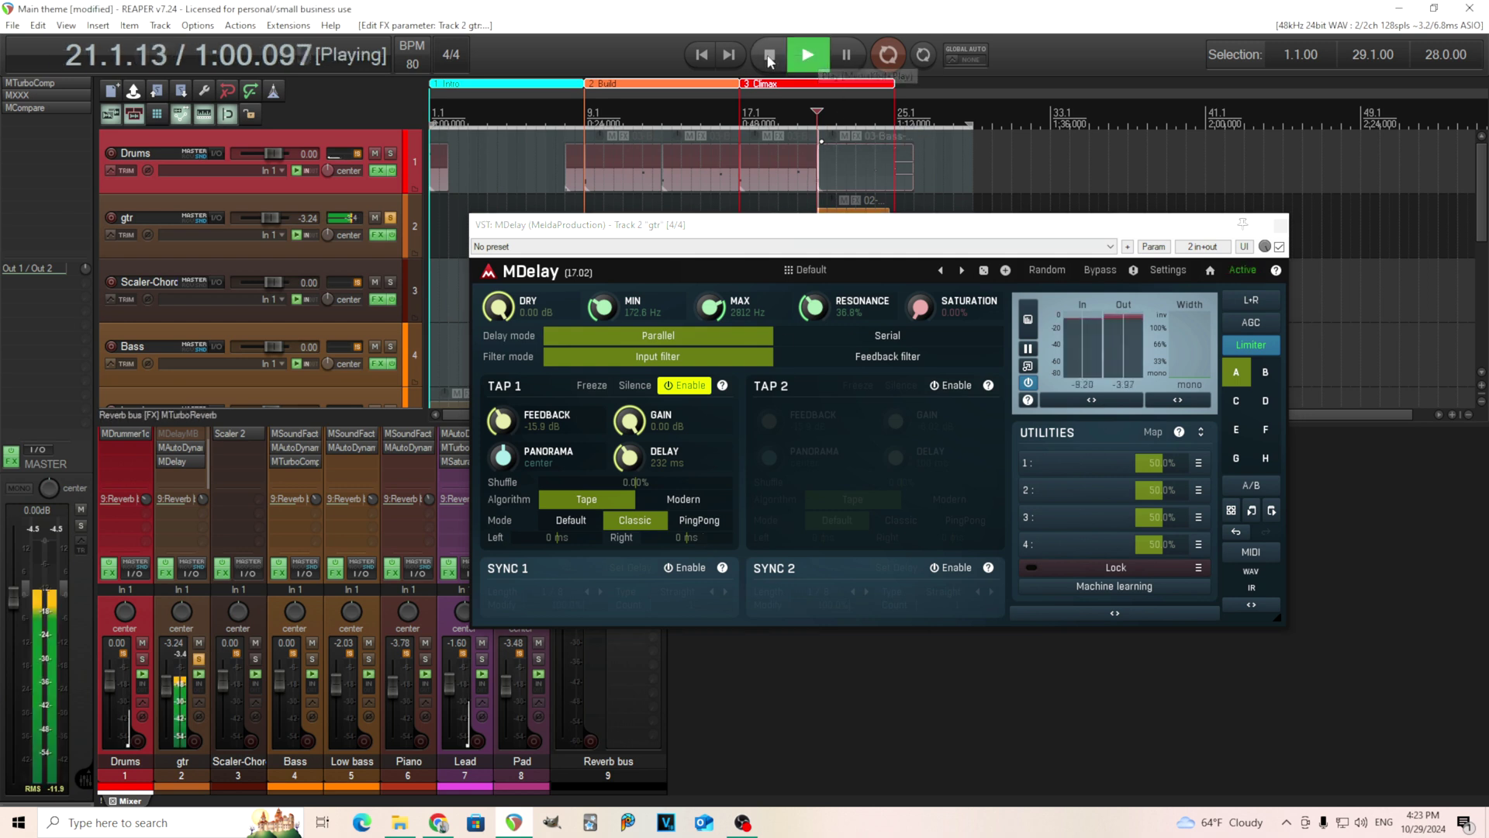
click(769, 55)
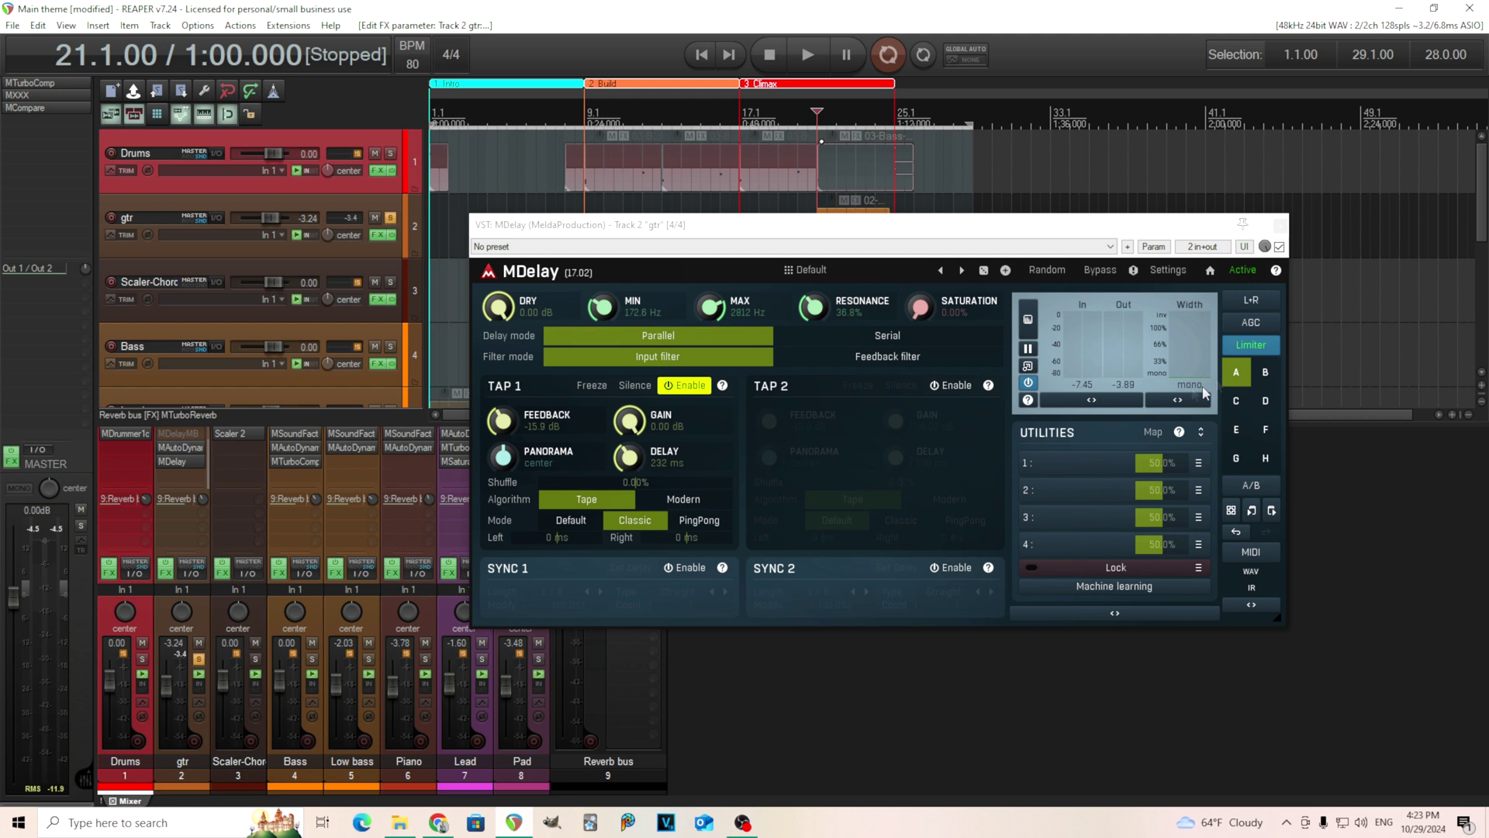
- Collapse and re-expand the meters and utilities panel, then audition the delay
click(1169, 612)
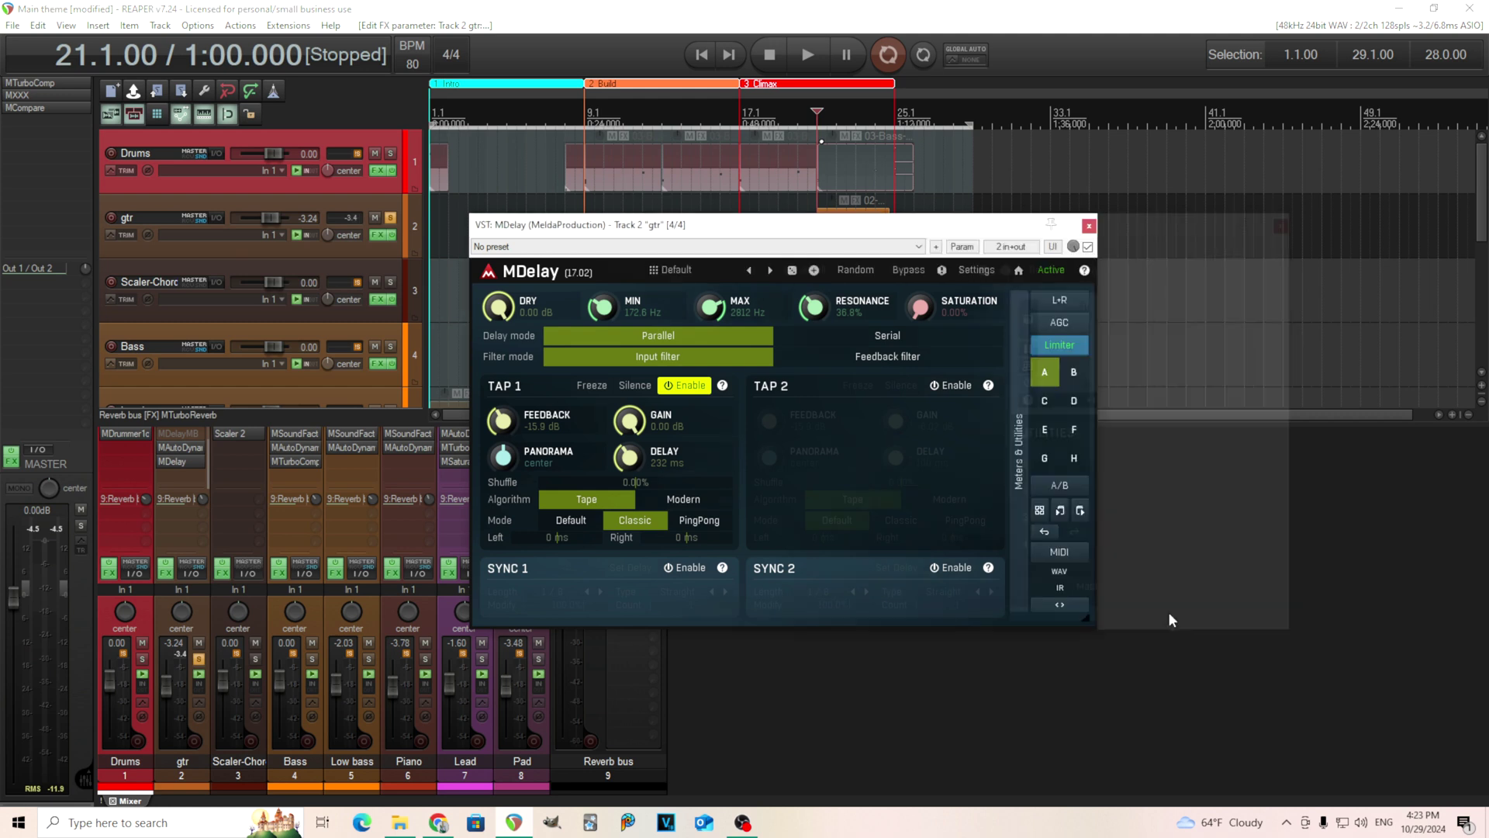
click(1021, 591)
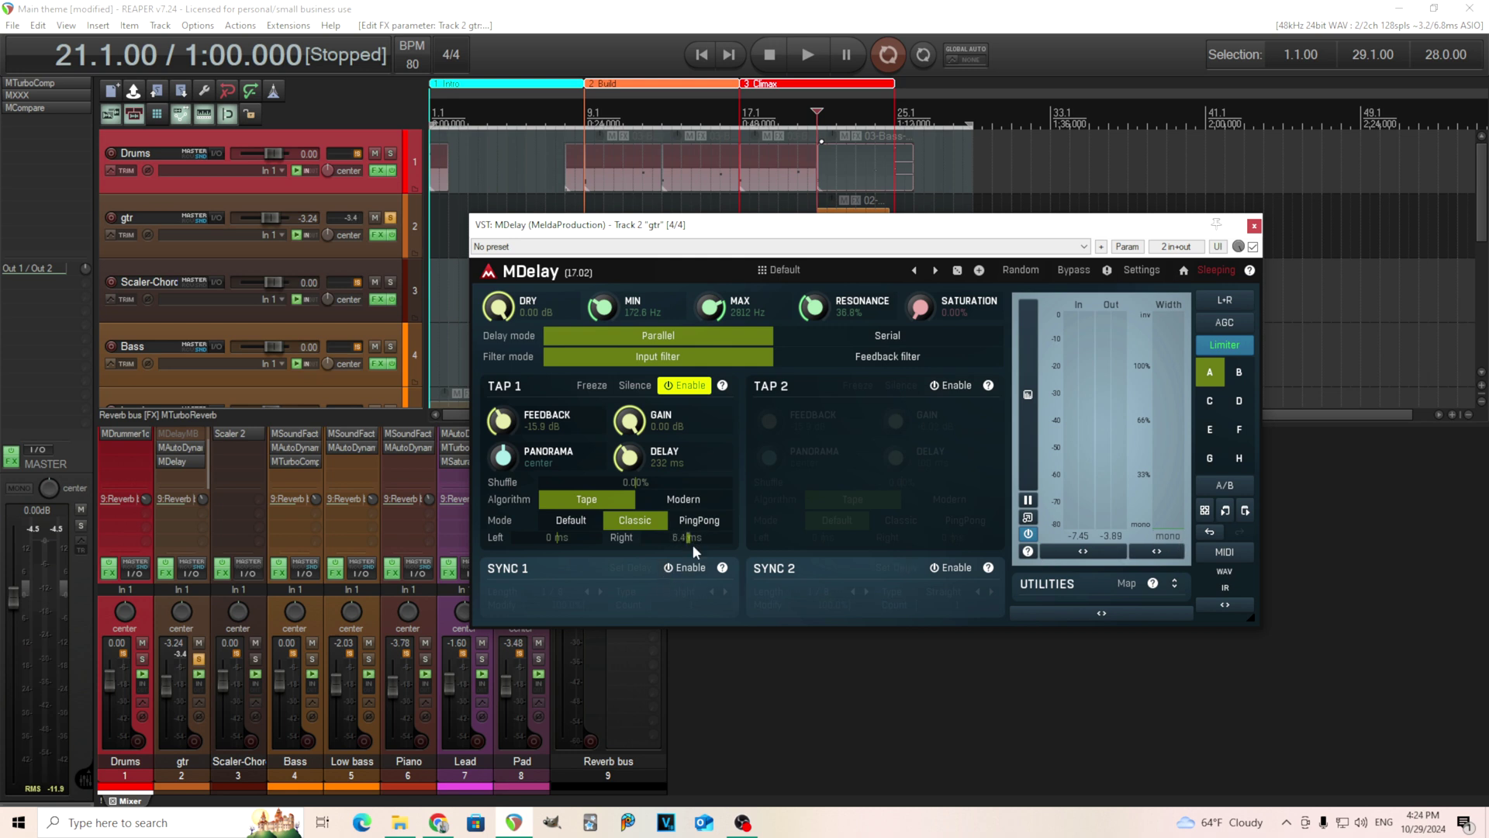
click(809, 54)
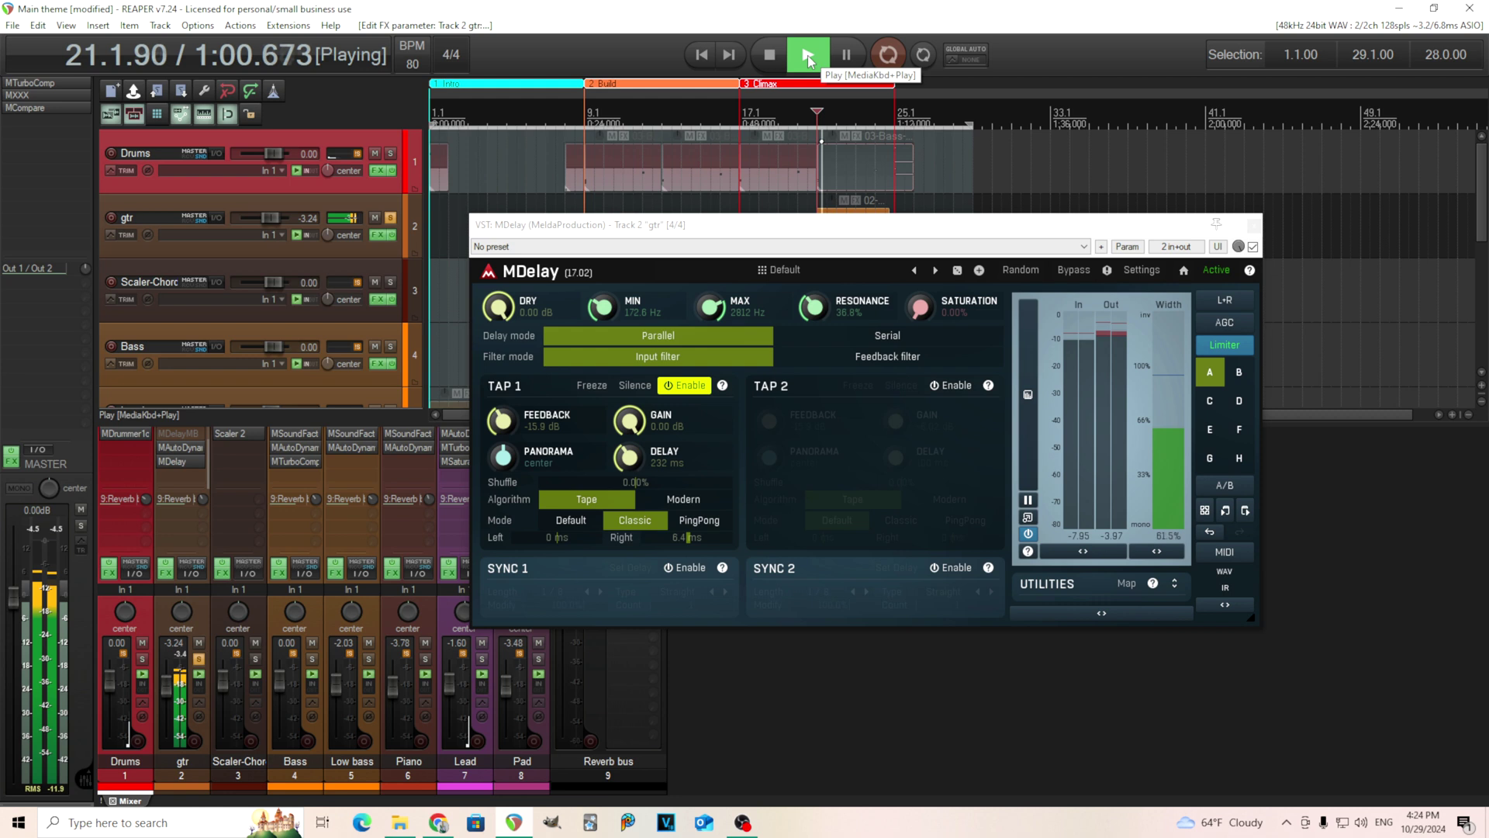
click(769, 54)
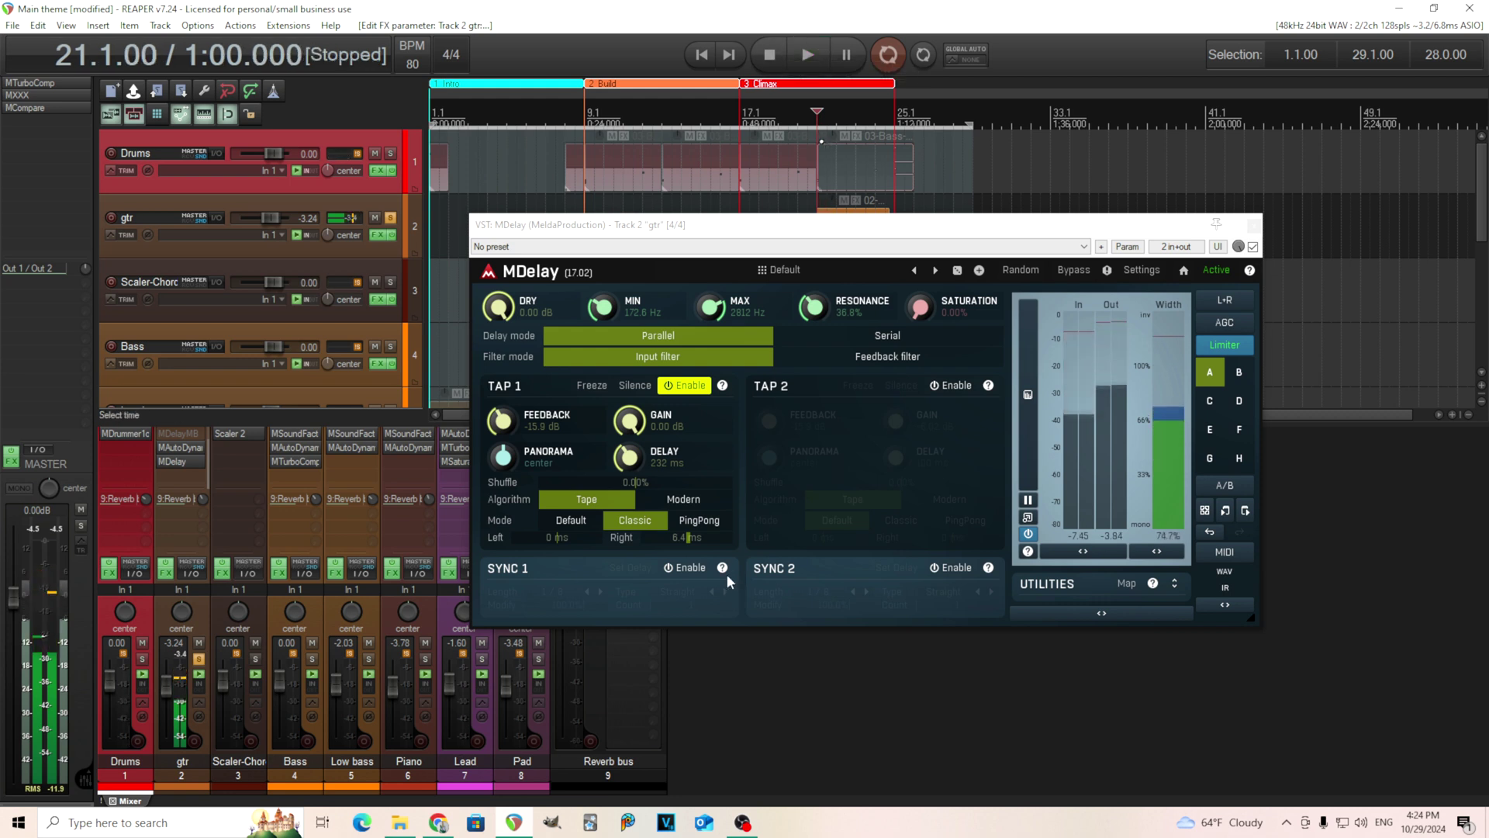
- Audition Tap 1's right-channel offset at 50 ms and negative, resetting it to 0 ms
drag(709, 537, 709, 529)
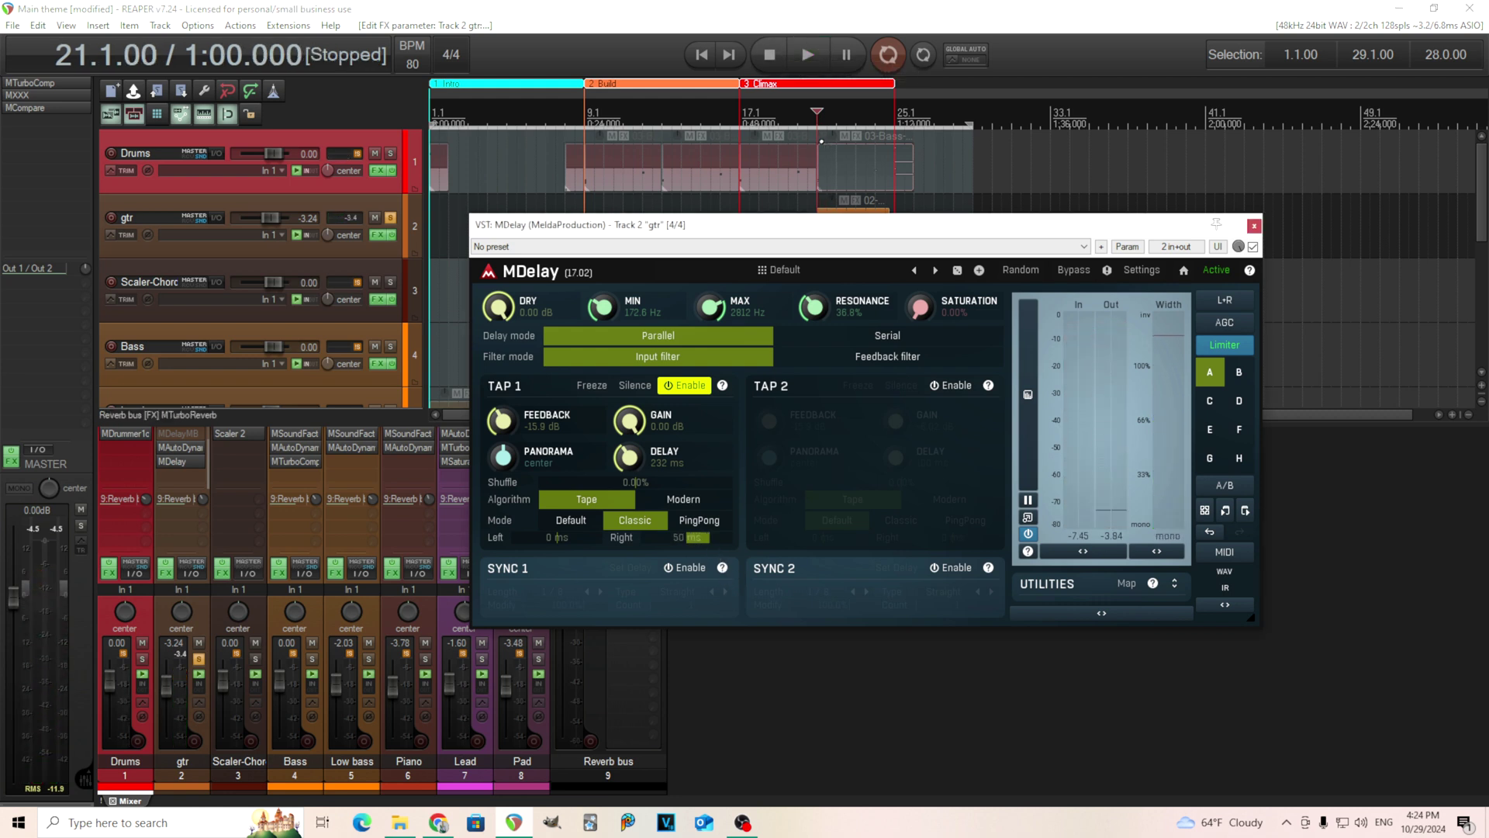
click(813, 54)
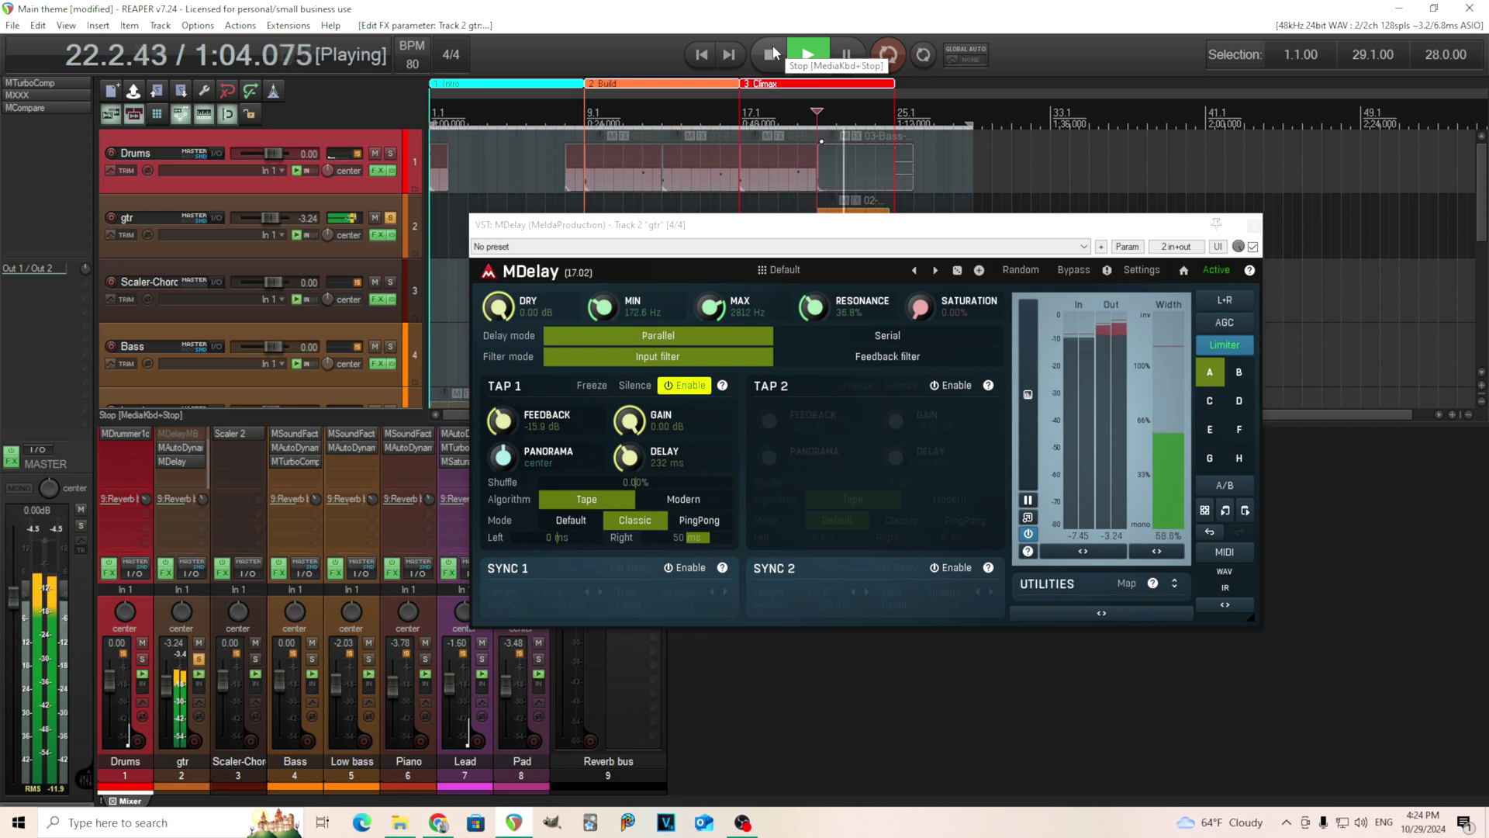
click(773, 45)
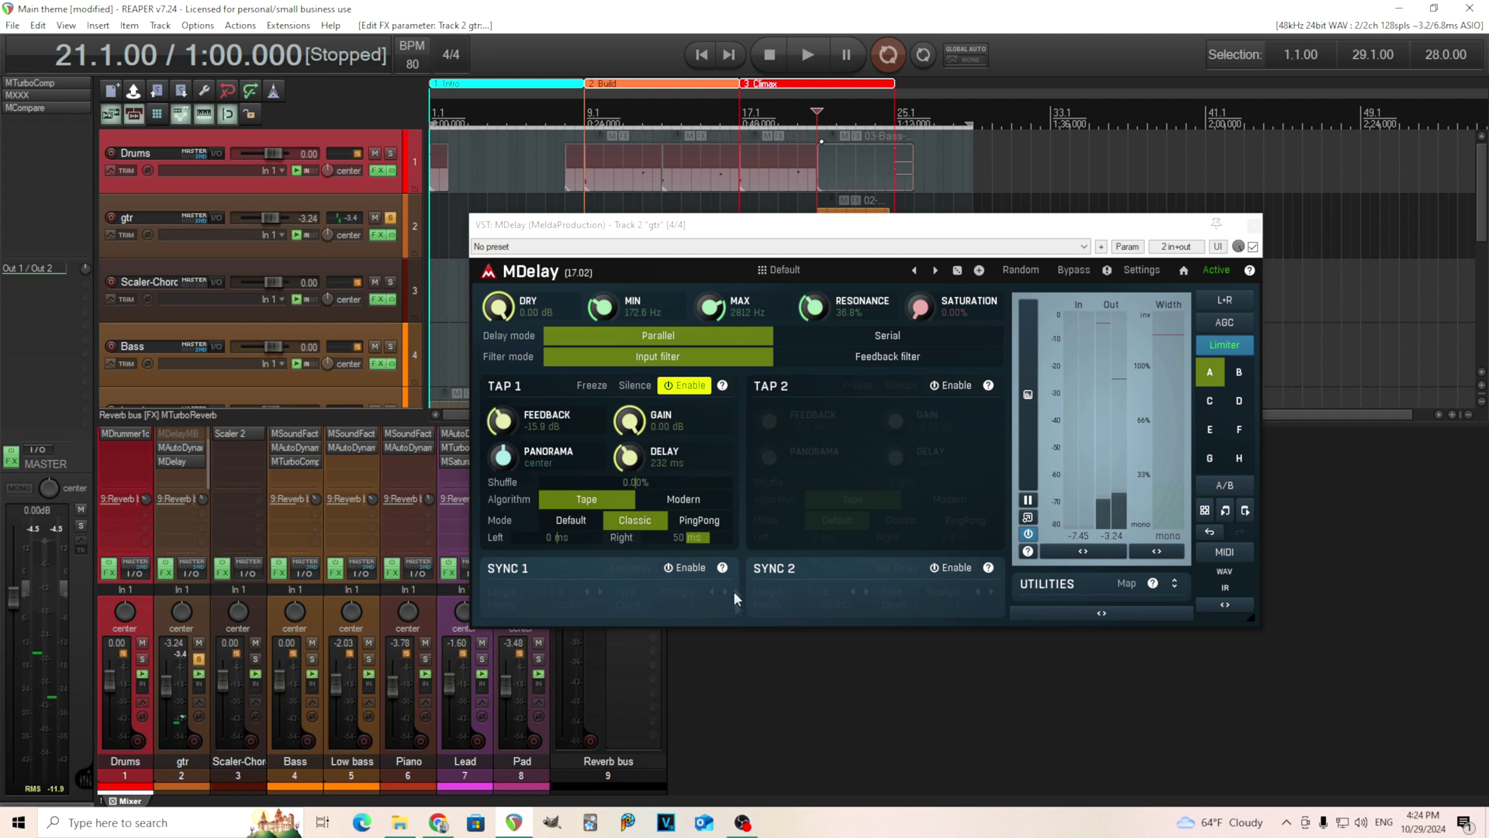
double_click(703, 538)
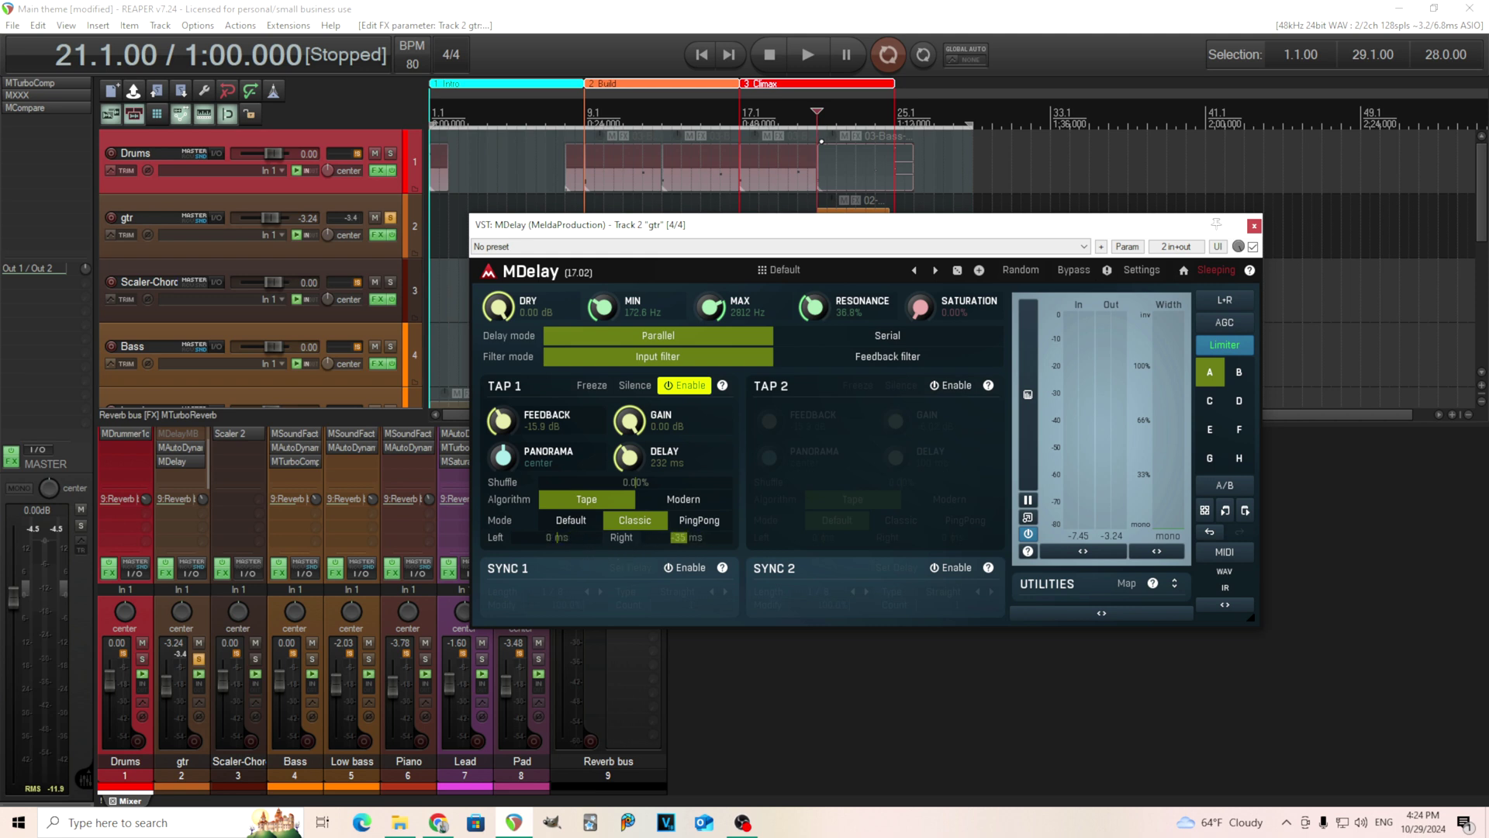
drag(706, 537, 706, 540)
double_click(707, 537)
- Enable Tap 2 alongside Tap 1, in Classic mode with gain reset to 0 dB
click(686, 386)
click(960, 386)
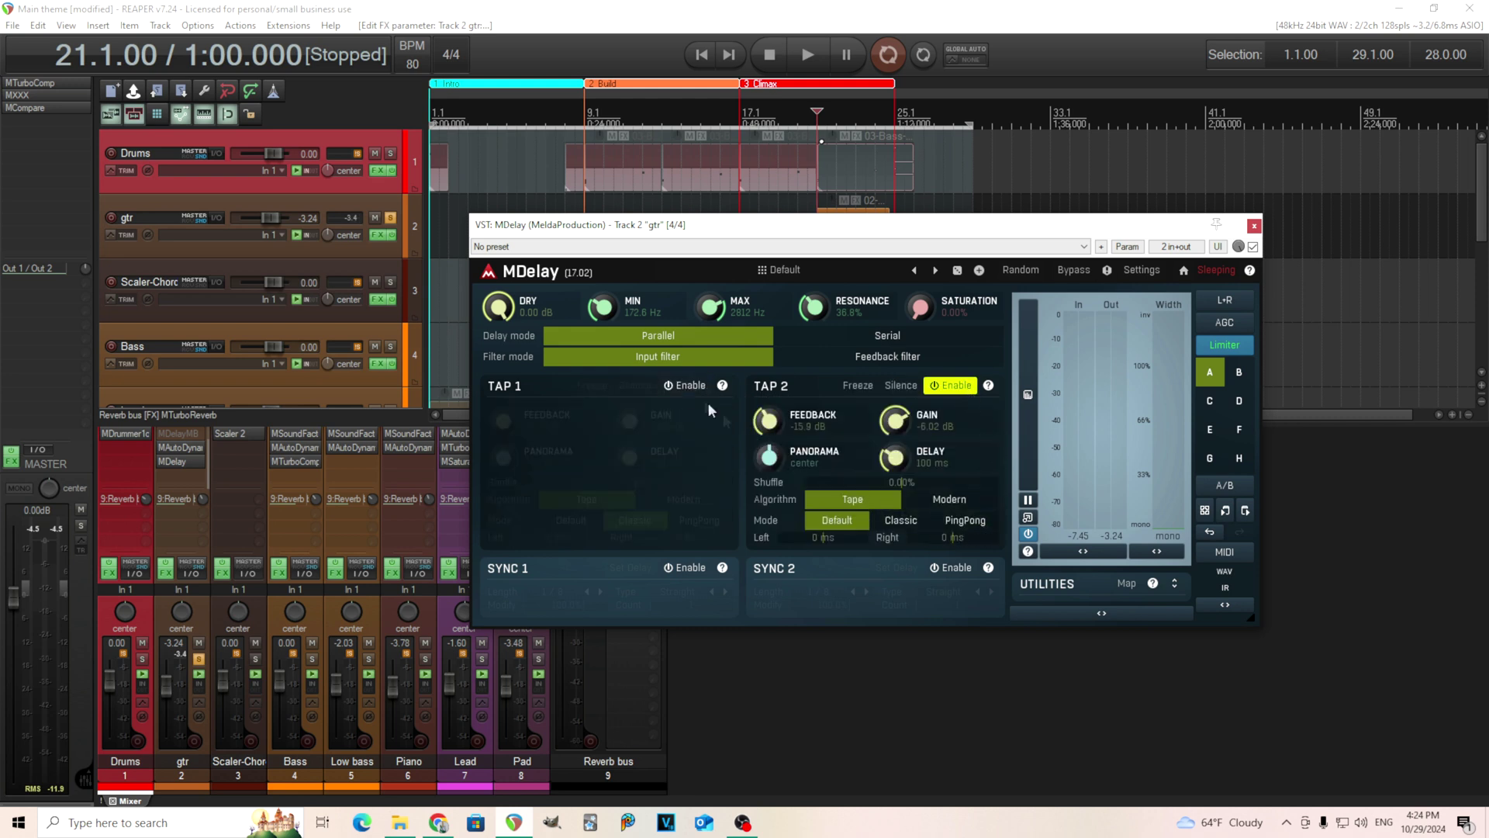
click(683, 386)
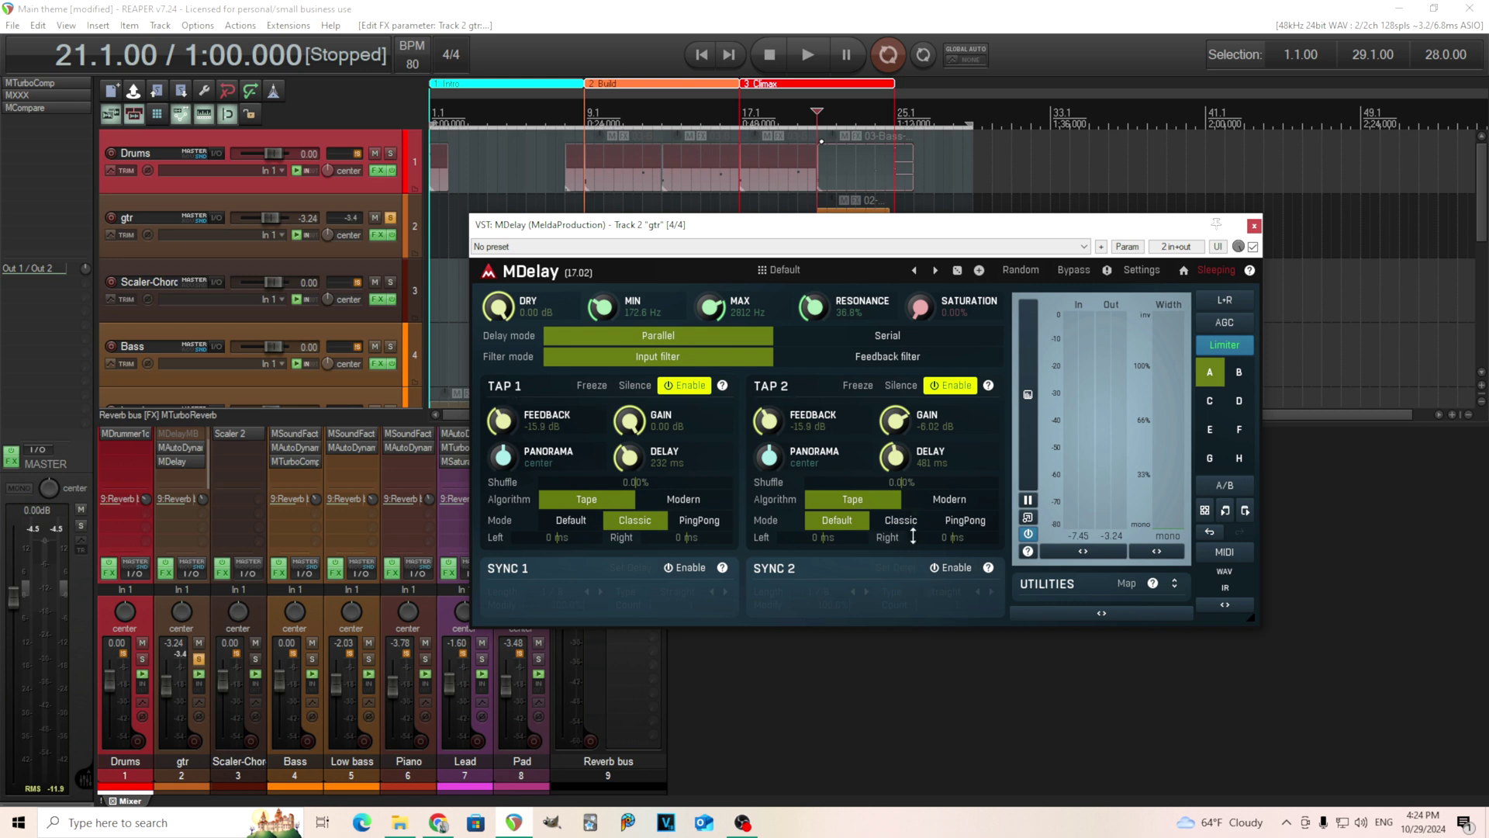
click(902, 520)
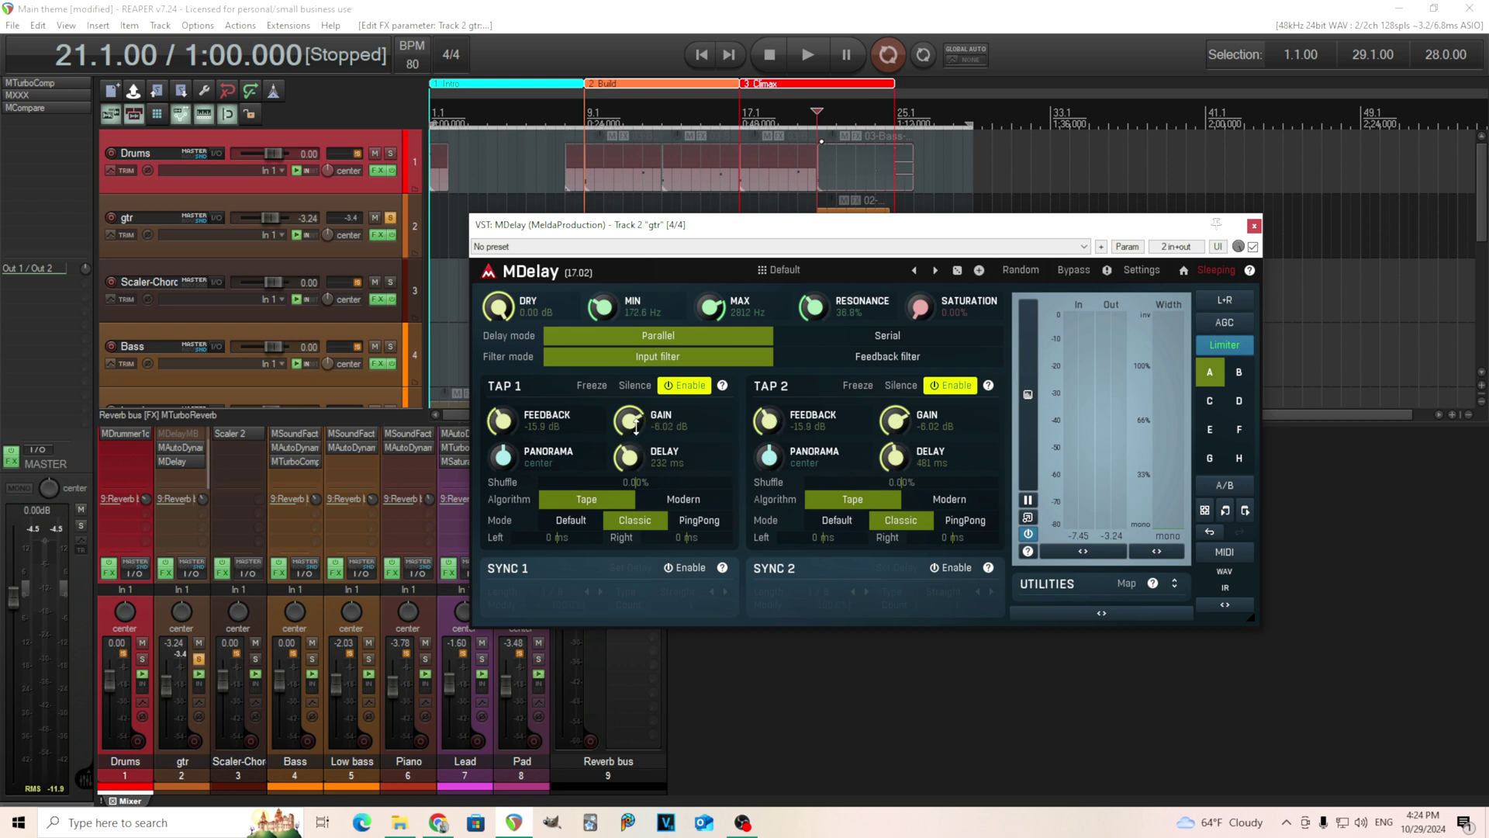
double_click(895, 420)
- Pan Tap 2 hard right and Tap 1 hard left, then audition the stereo taps
drag(771, 468, 769, 464)
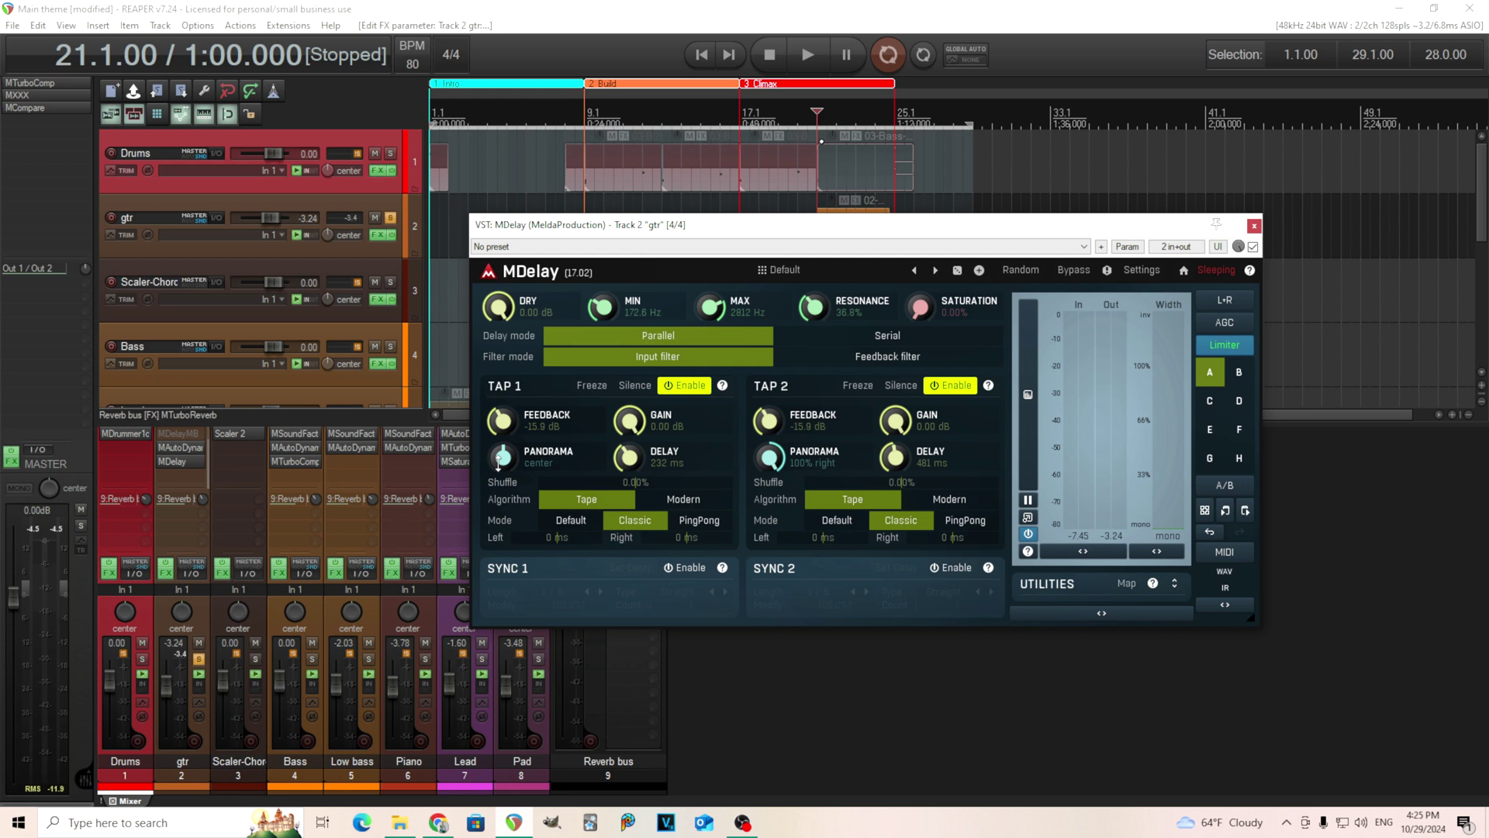
drag(498, 458, 499, 475)
click(793, 56)
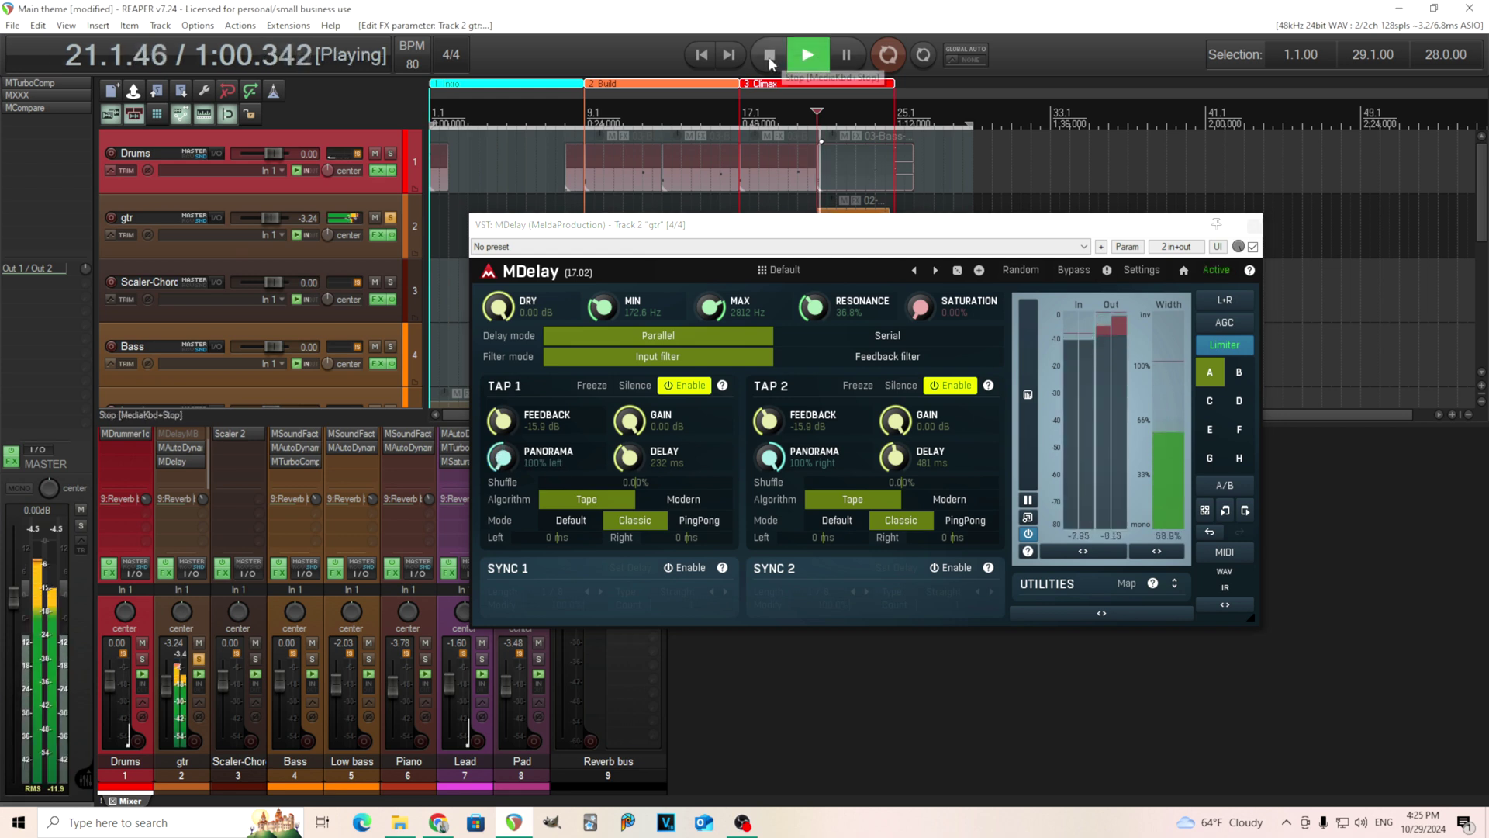
click(770, 59)
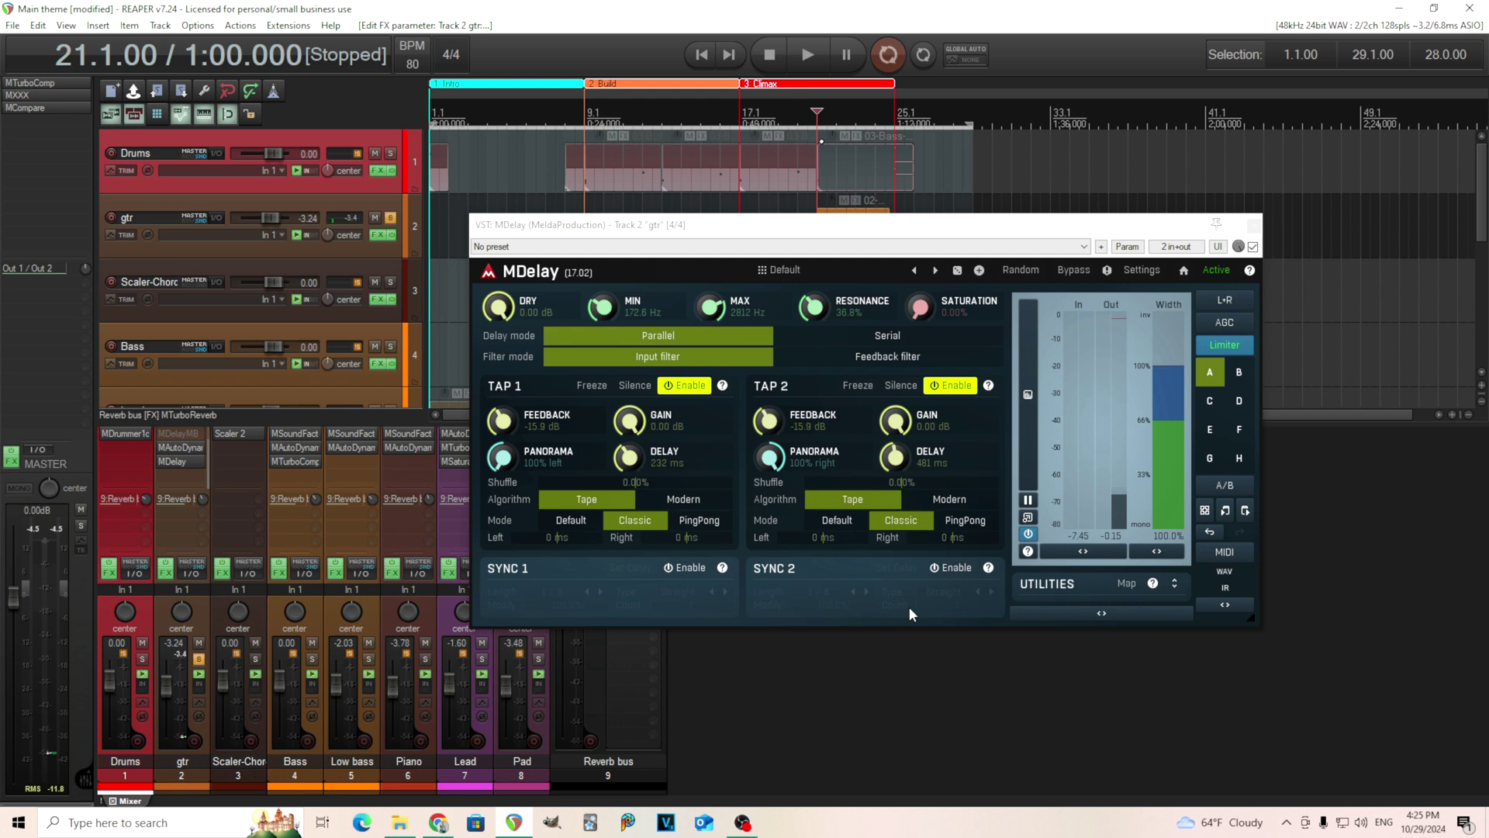
- Switch to Serial mode, shorten Tap 1's delay, silence its feedback, and audition it alone
click(844, 337)
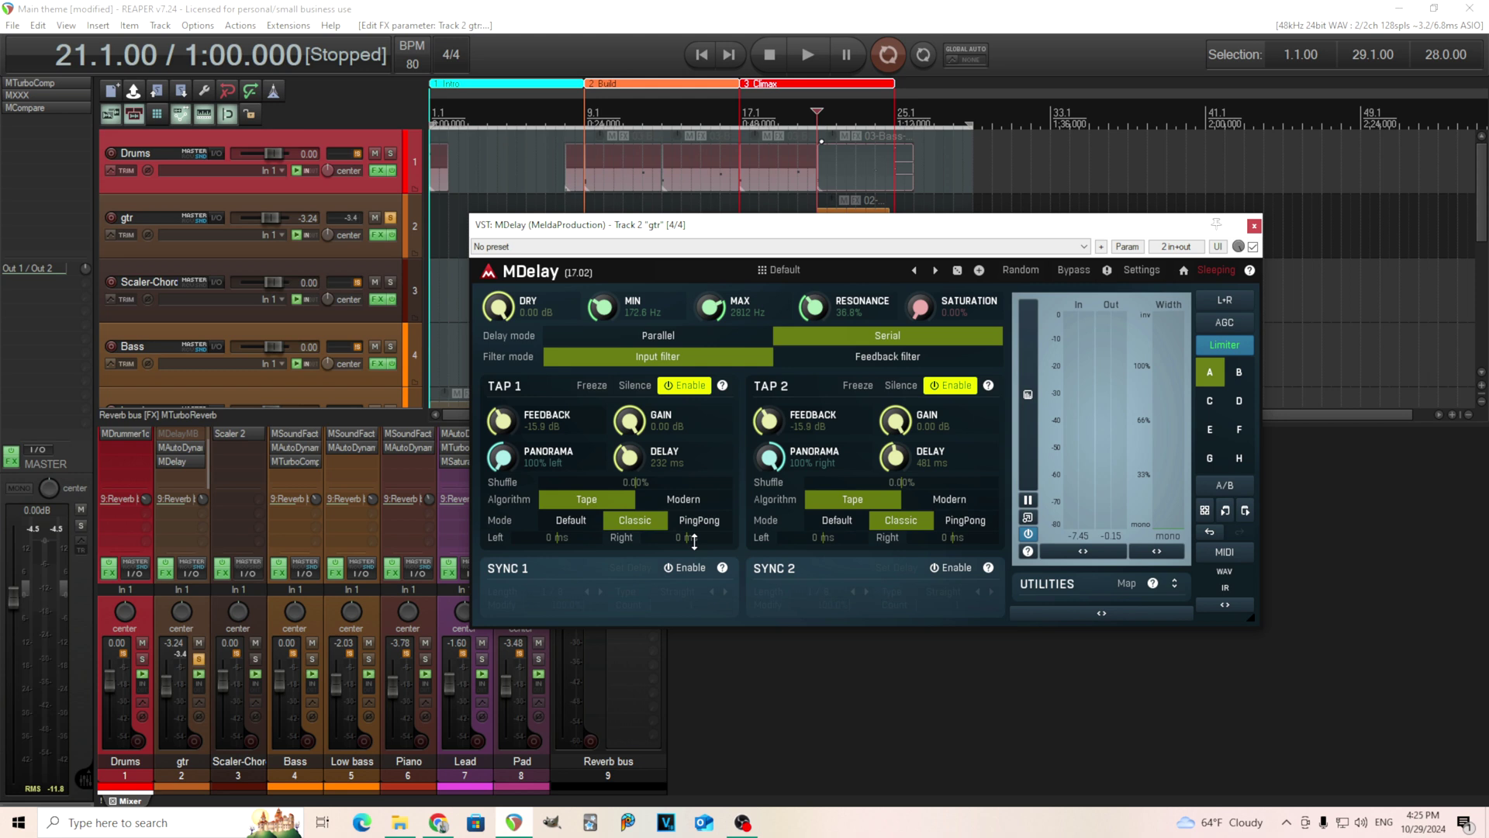
drag(694, 540, 694, 586)
drag(504, 421, 504, 465)
click(942, 386)
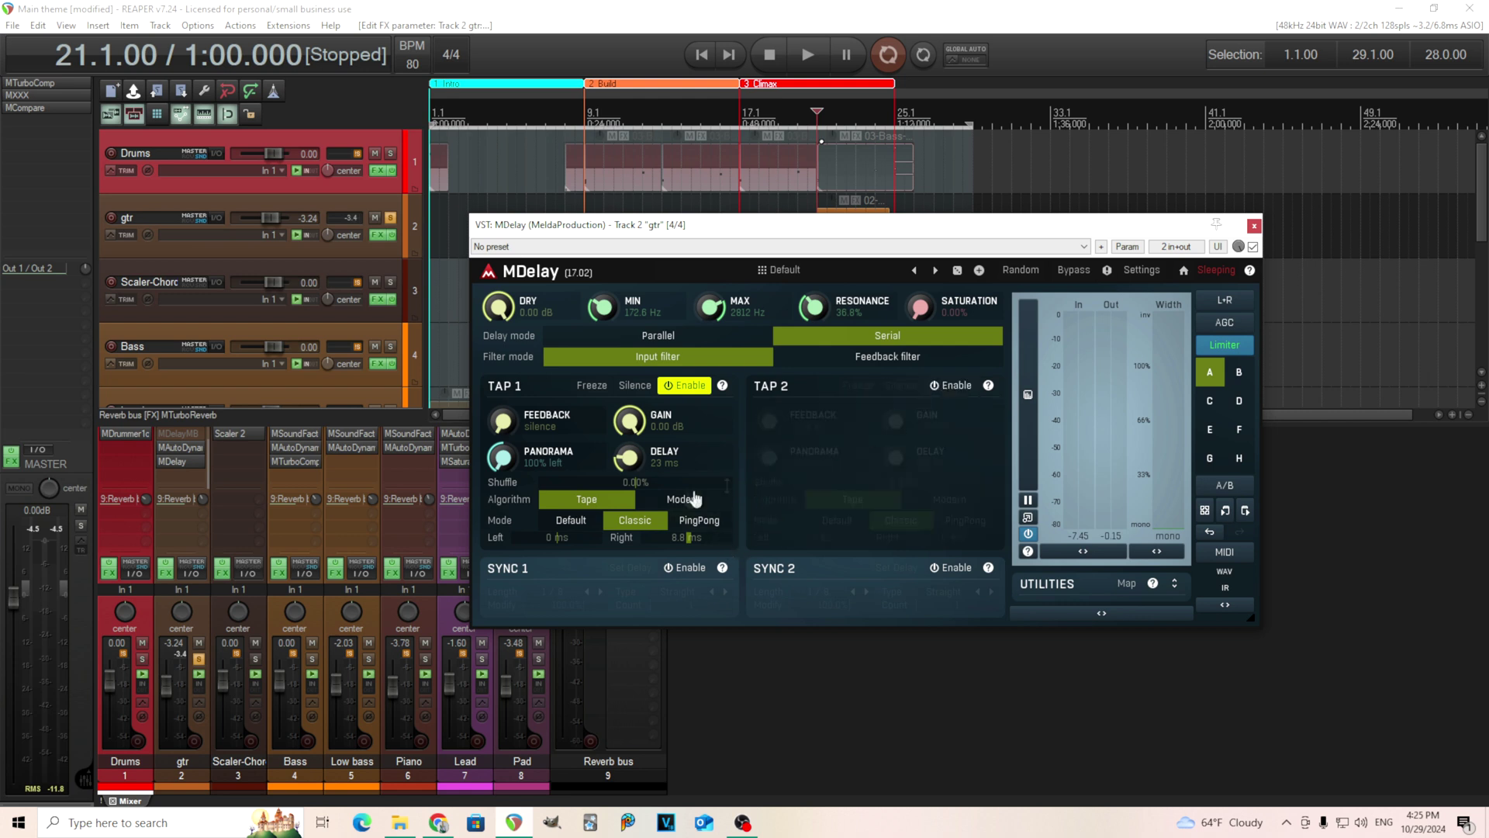
click(799, 50)
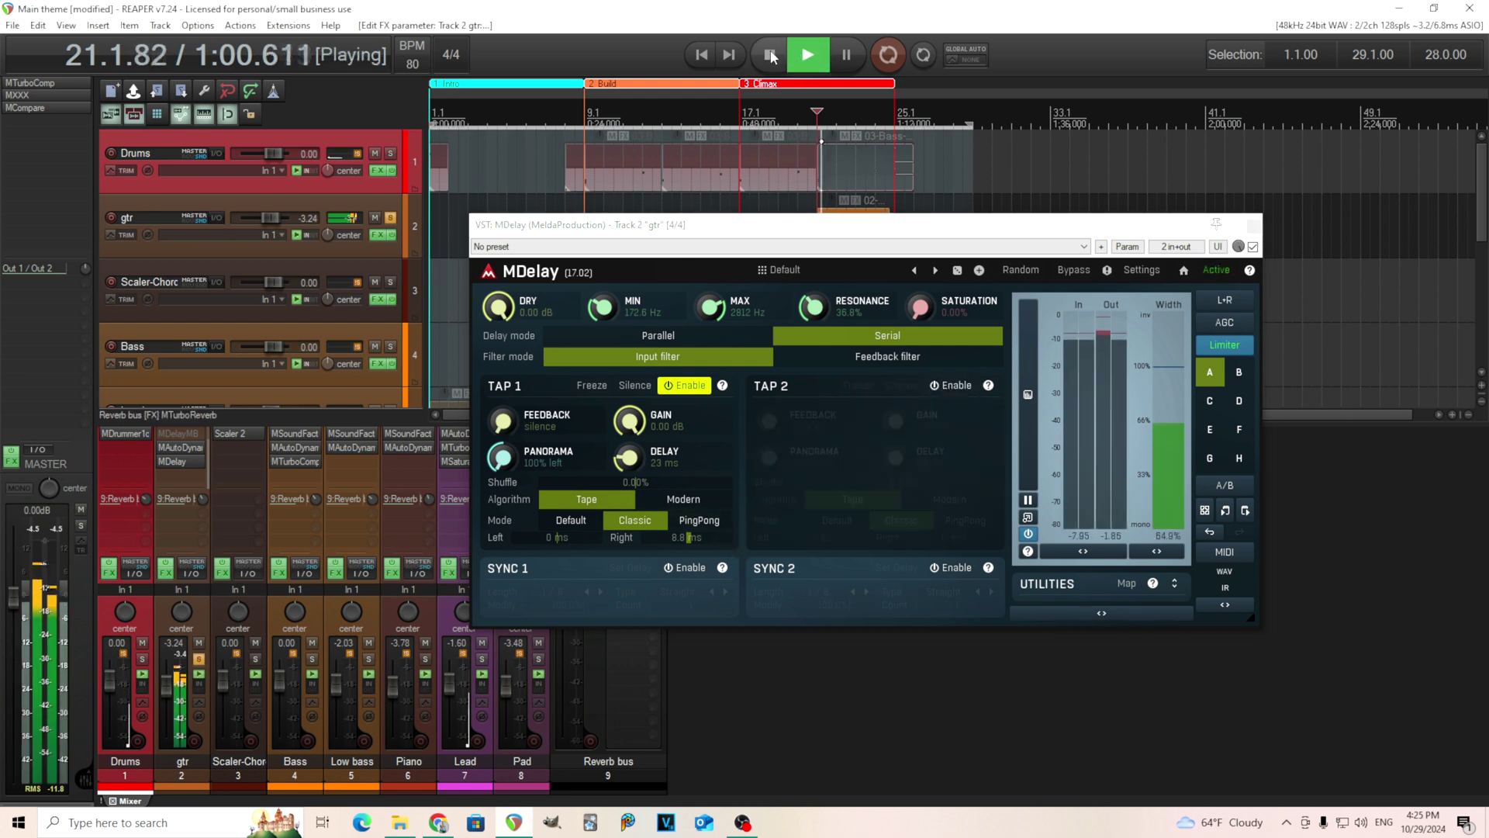
click(769, 56)
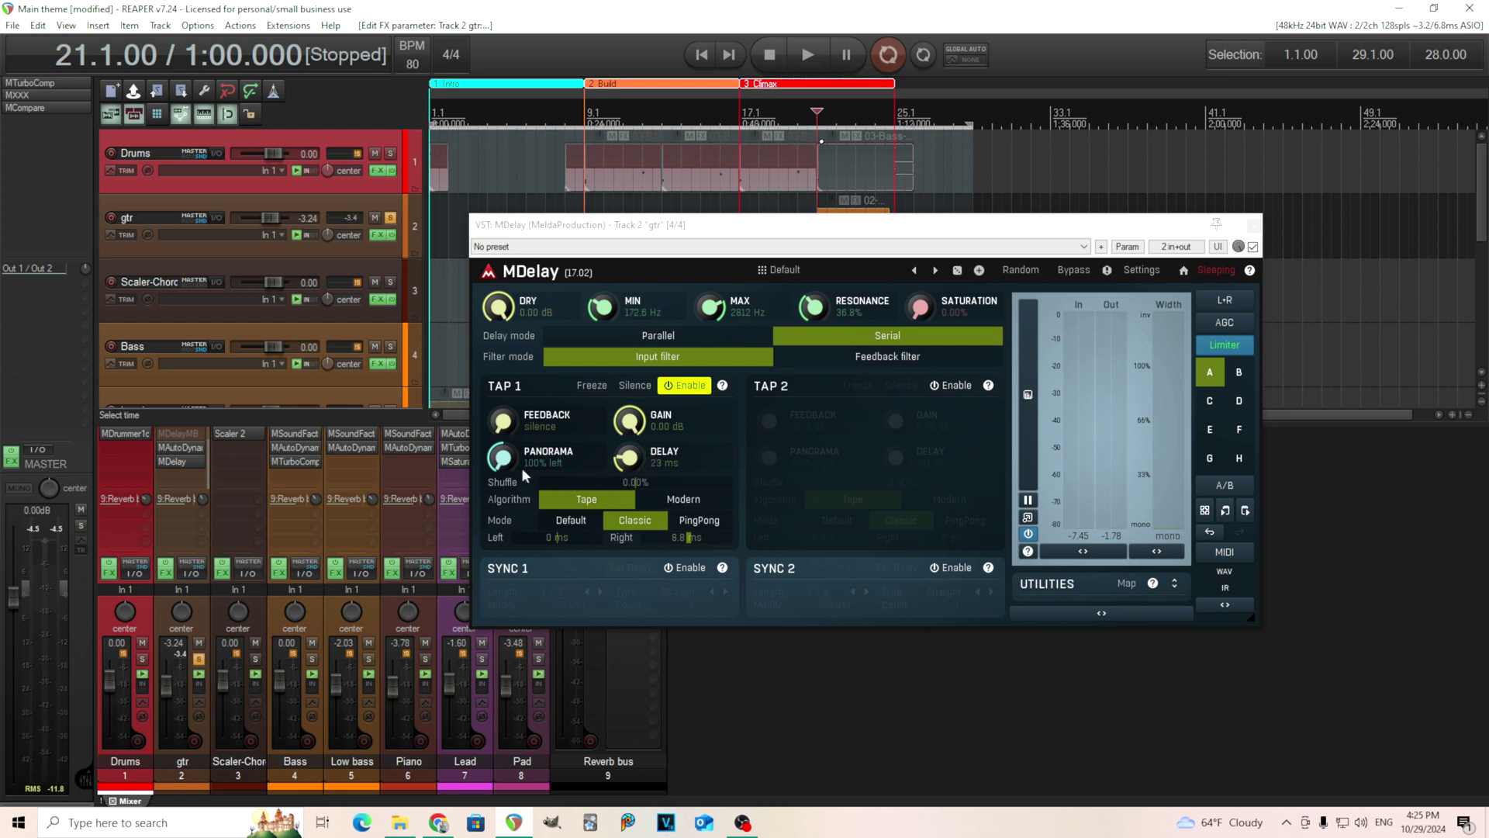
- Recentre Tap 1 panning, re-enable Tap 2, and audition both taps together
double_click(502, 456)
click(810, 56)
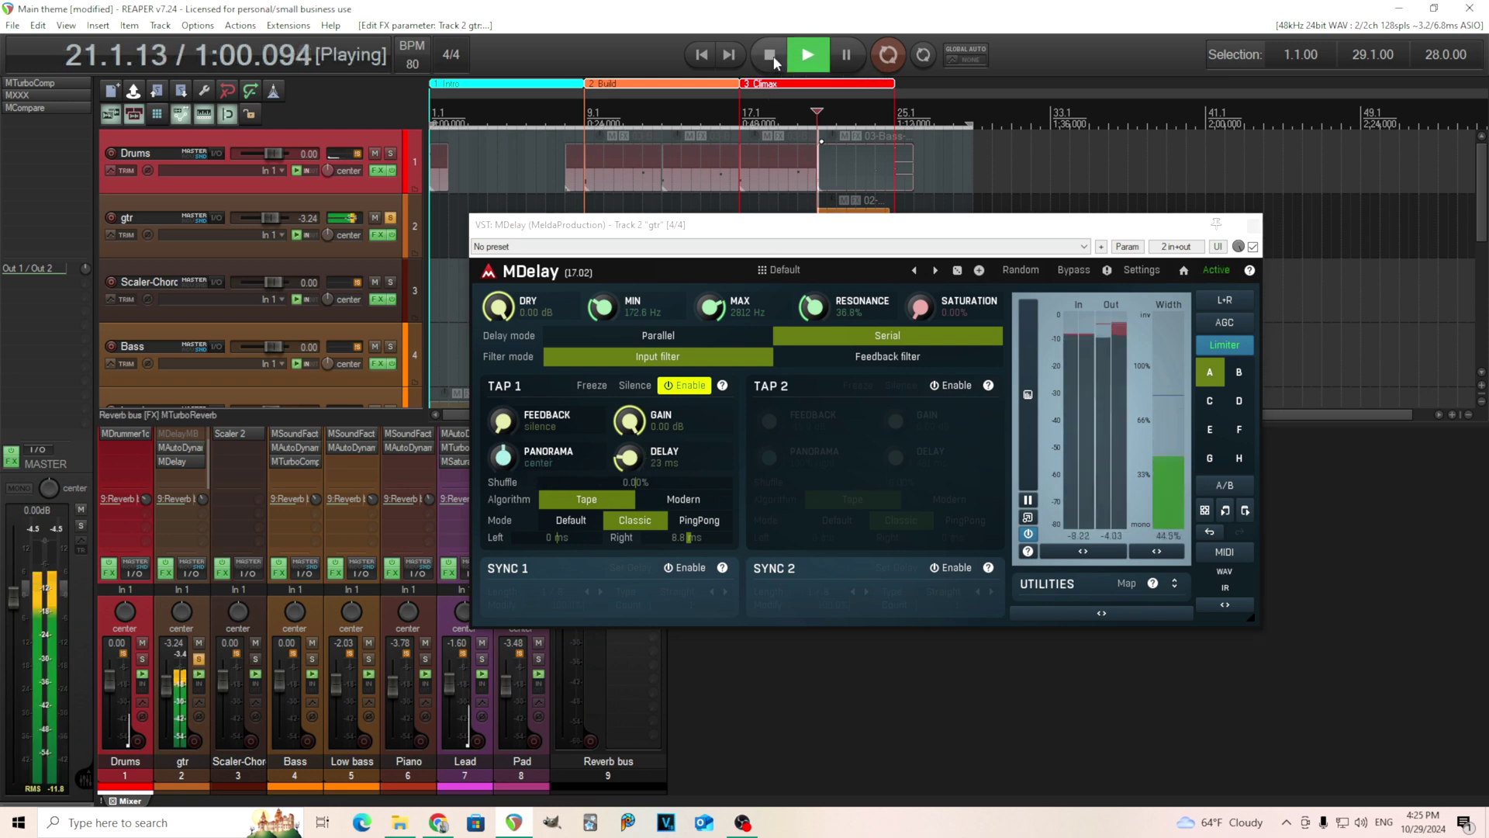
click(770, 55)
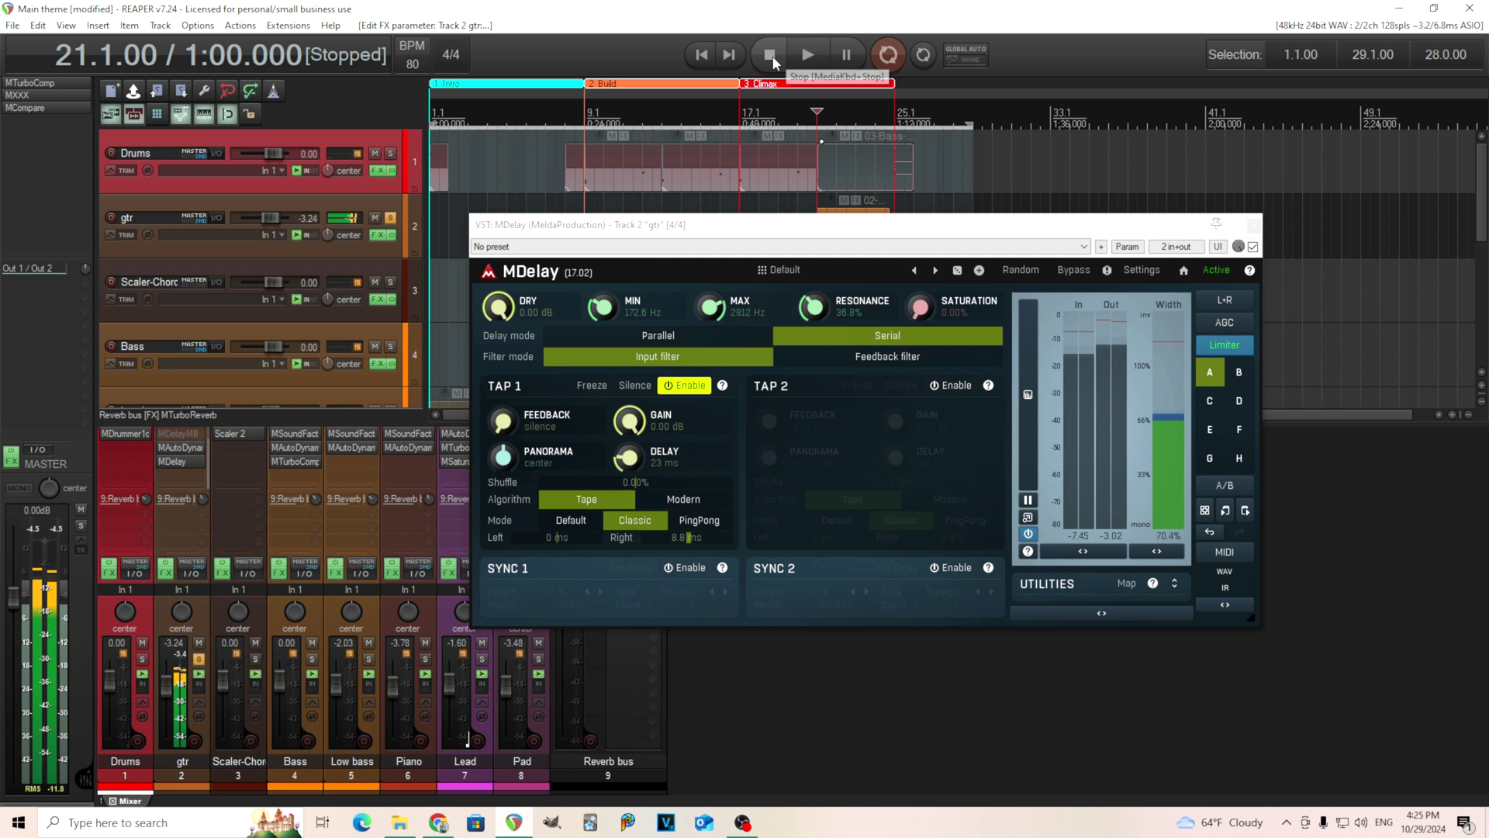
click(950, 385)
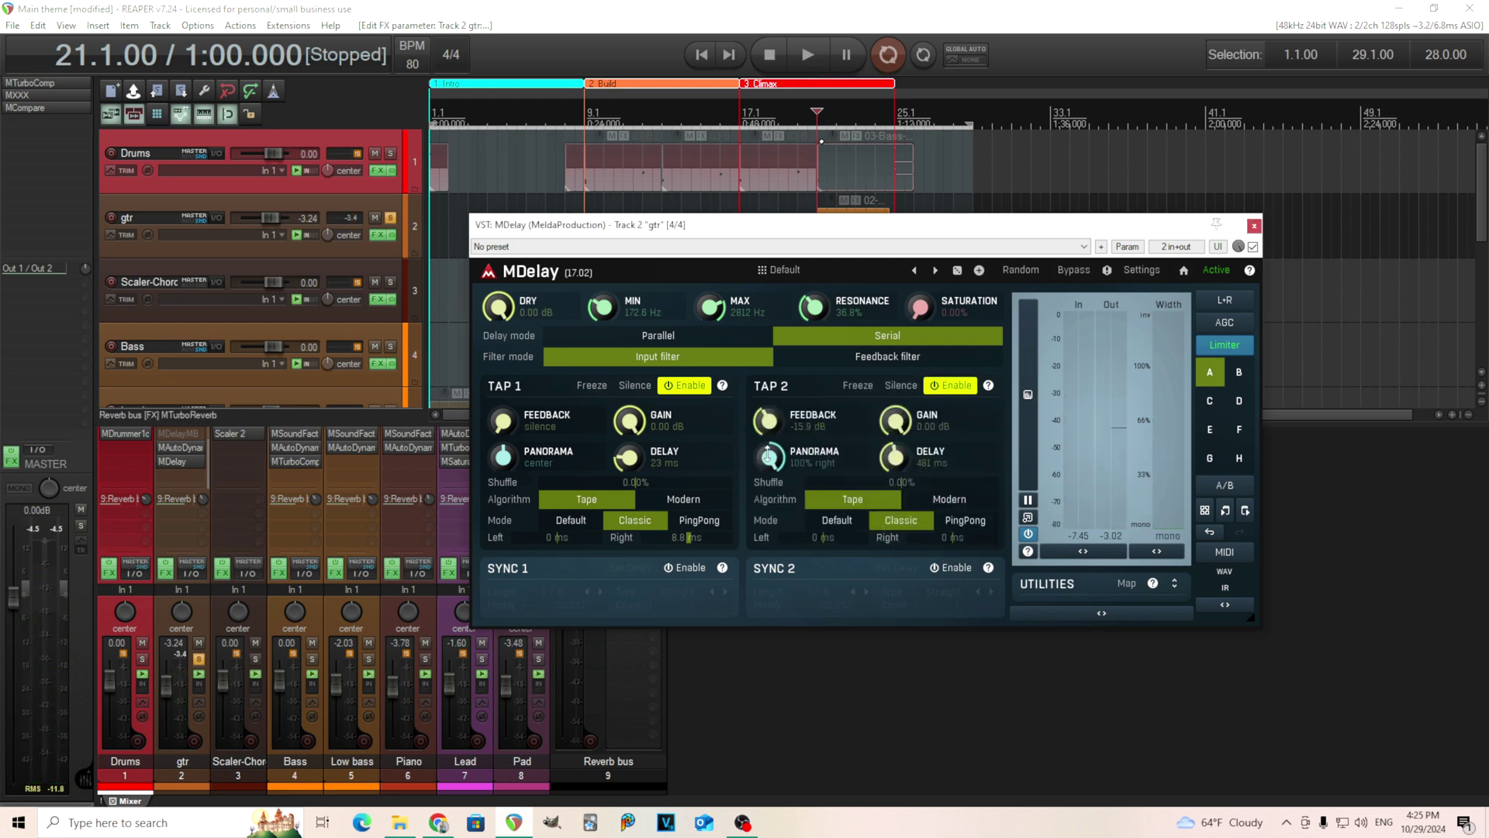
click(807, 55)
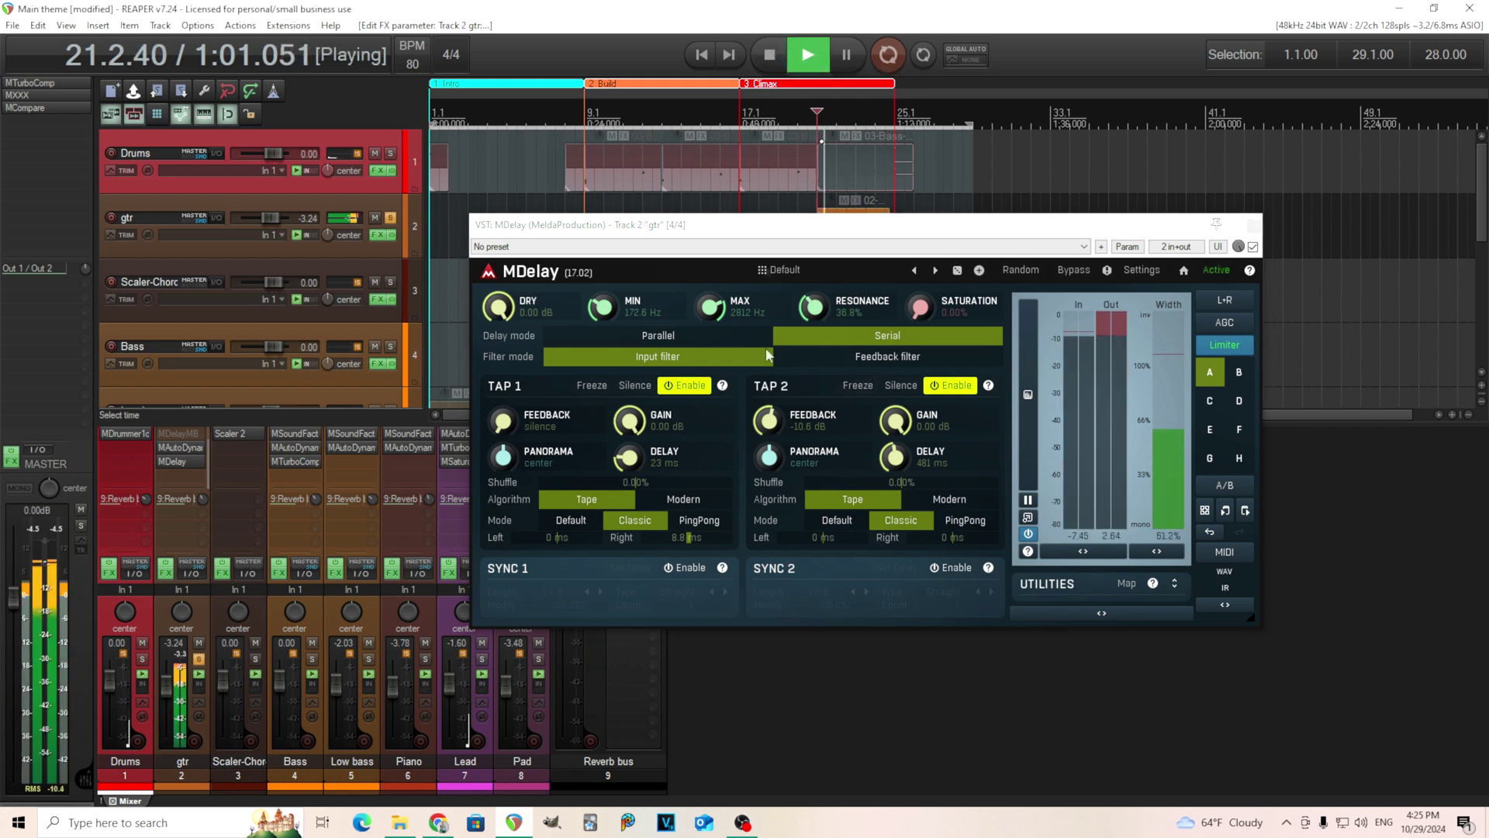
click(771, 55)
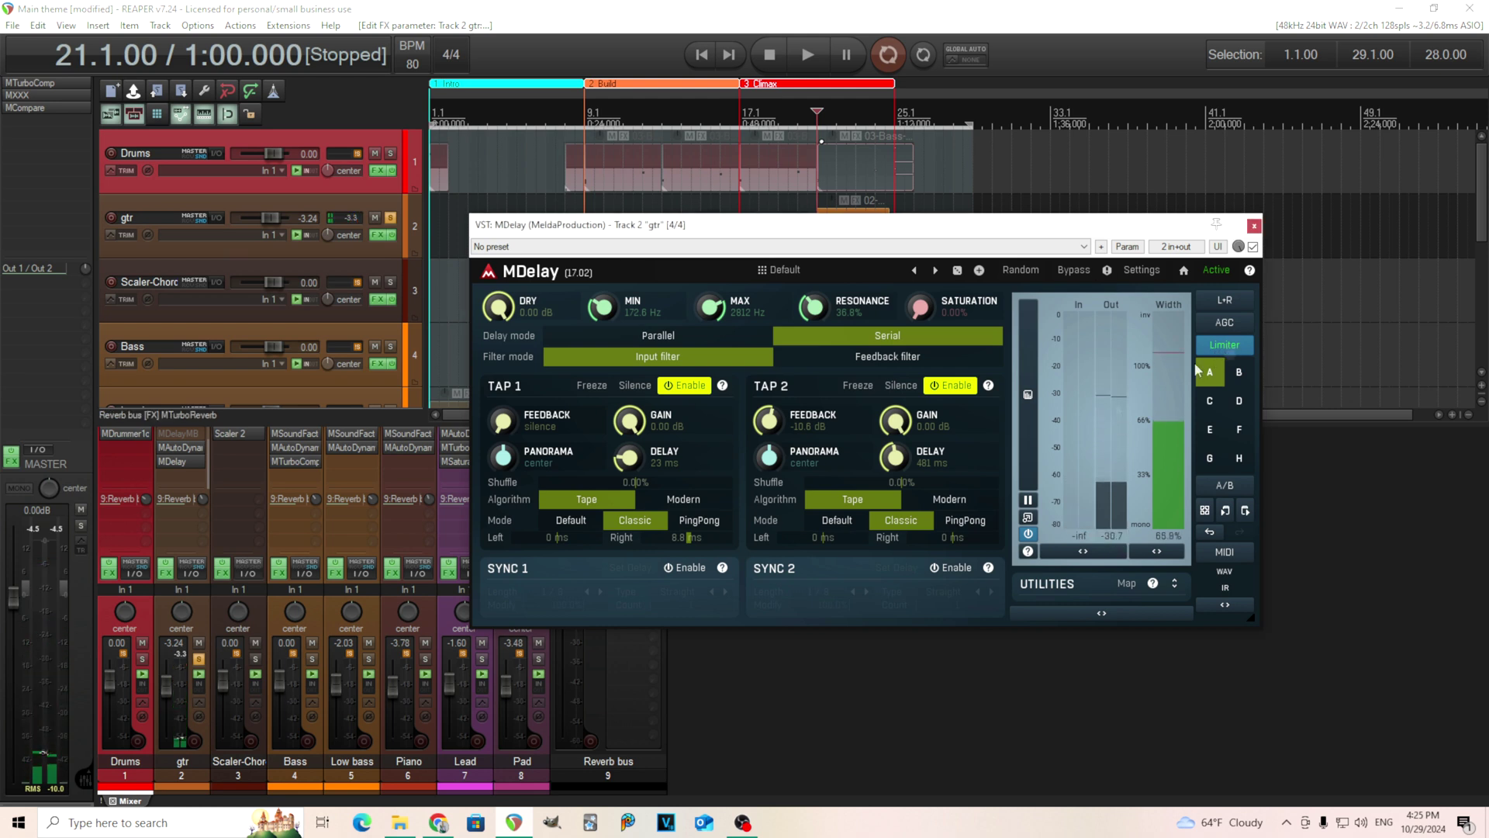
- Lower Tap 2 gain to -9.49 dB and expand the Utilities panel
drag(894, 420, 894, 458)
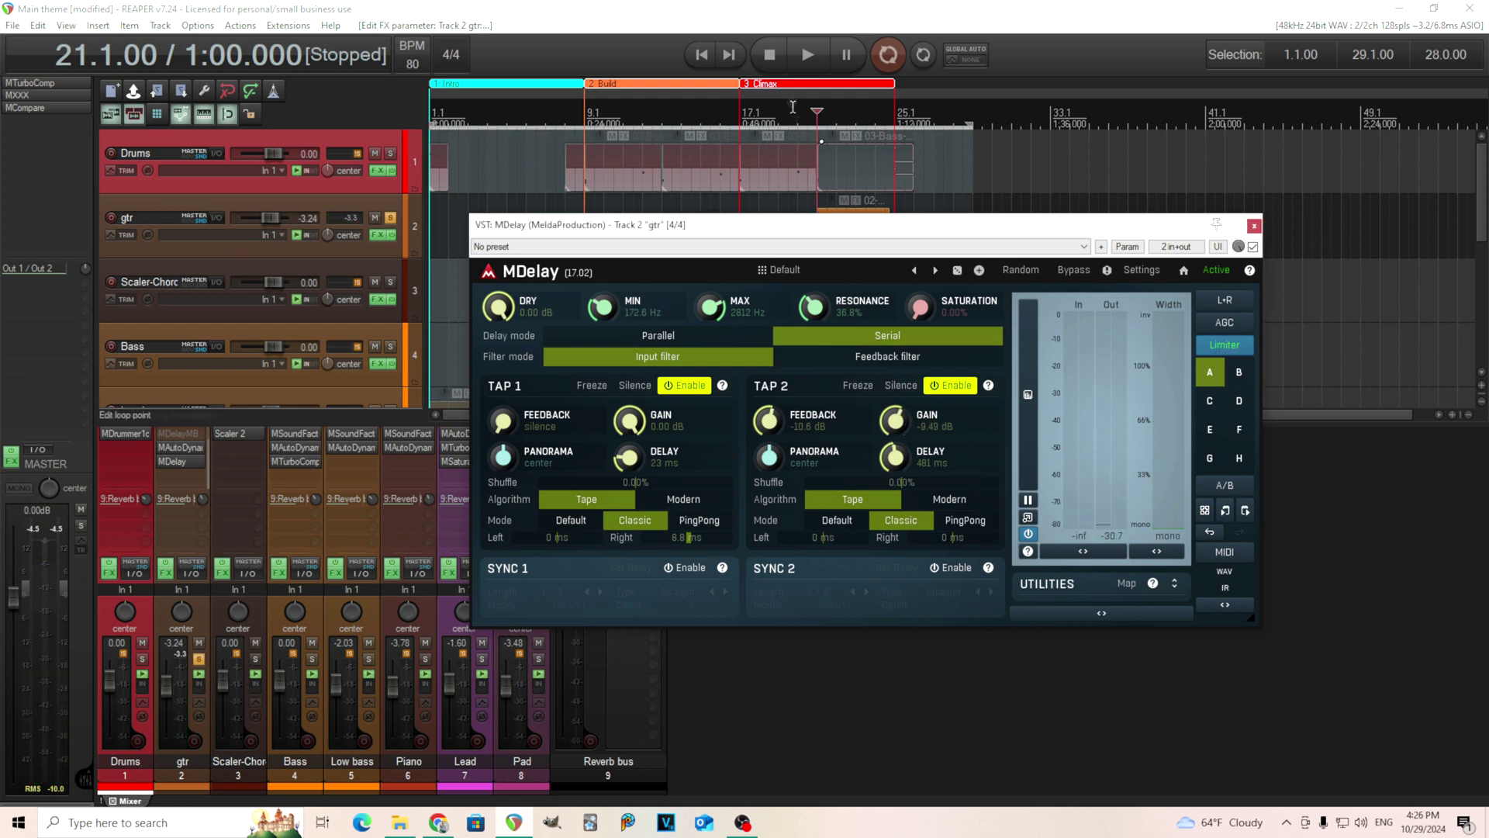
click(808, 54)
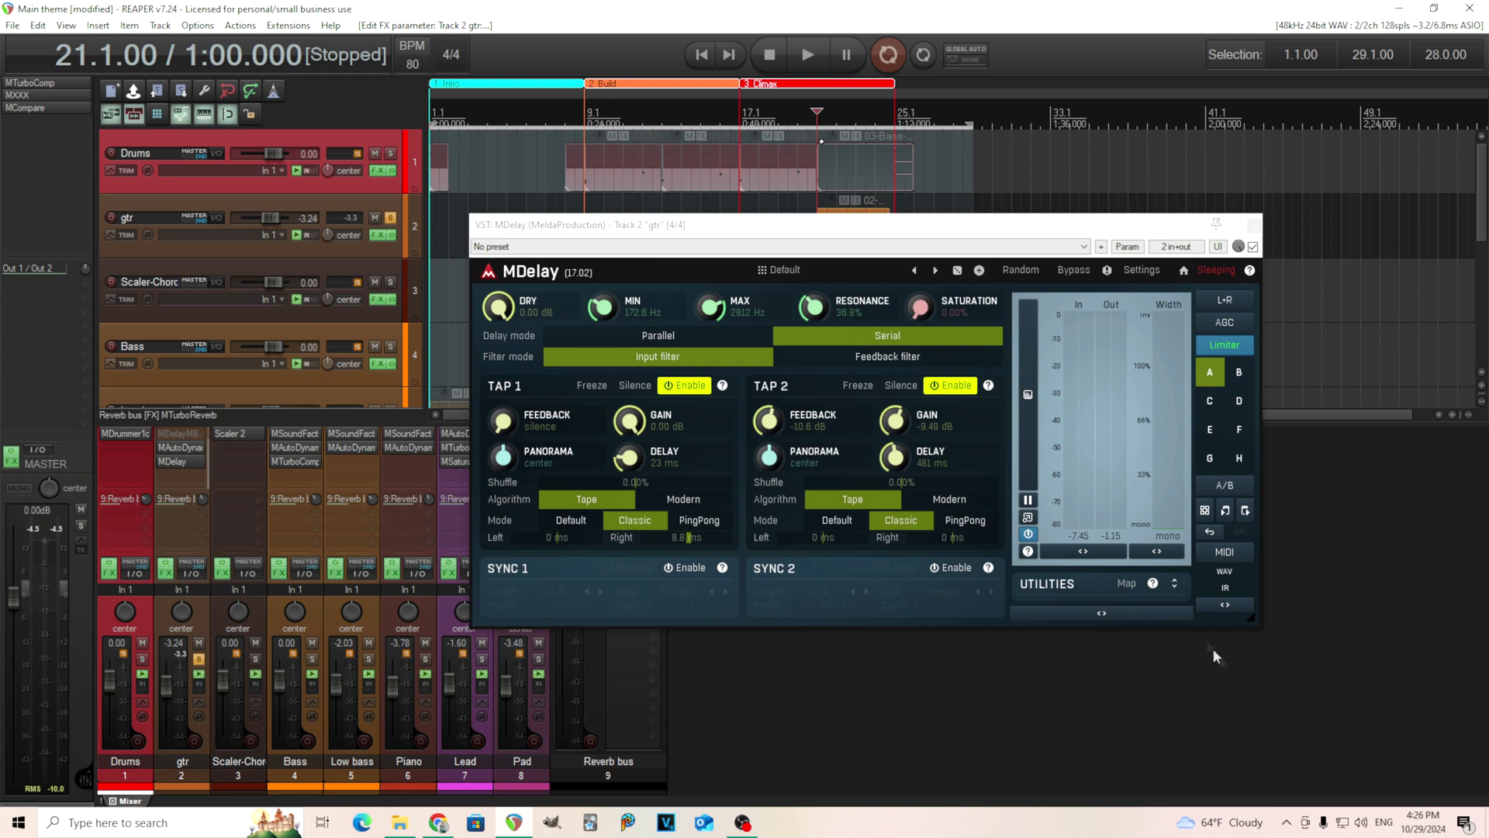
click(1176, 585)
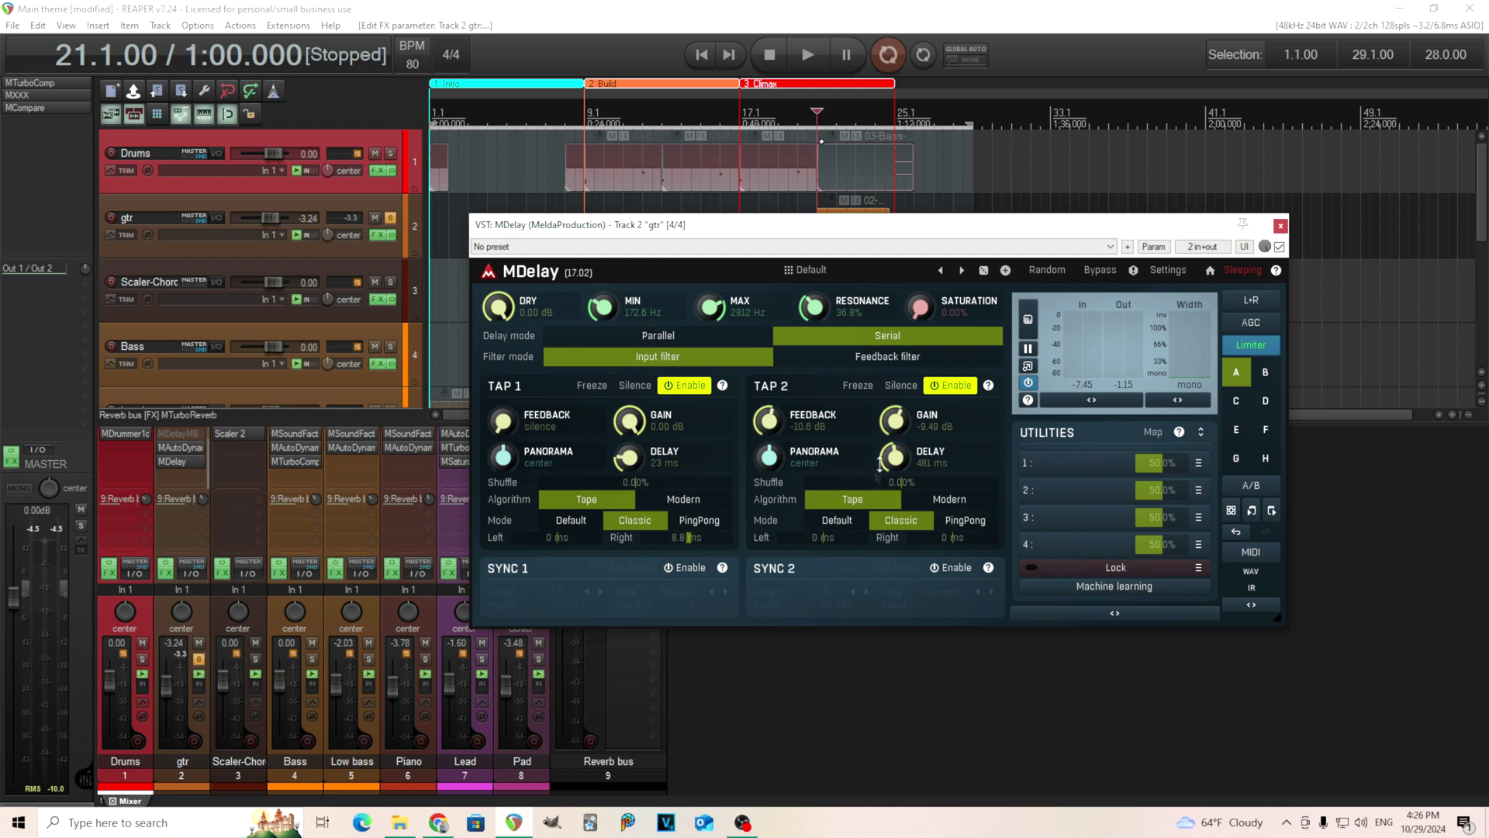
- Reduce Tap 2's delay to 449 ms and adjust Tap 1's right-channel offset
scroll(890, 454, down, 3)
mouse_move(688, 537)
mouse_down()
mouse_move(688, 508)
mouse_move(688, 544)
mouse_up()
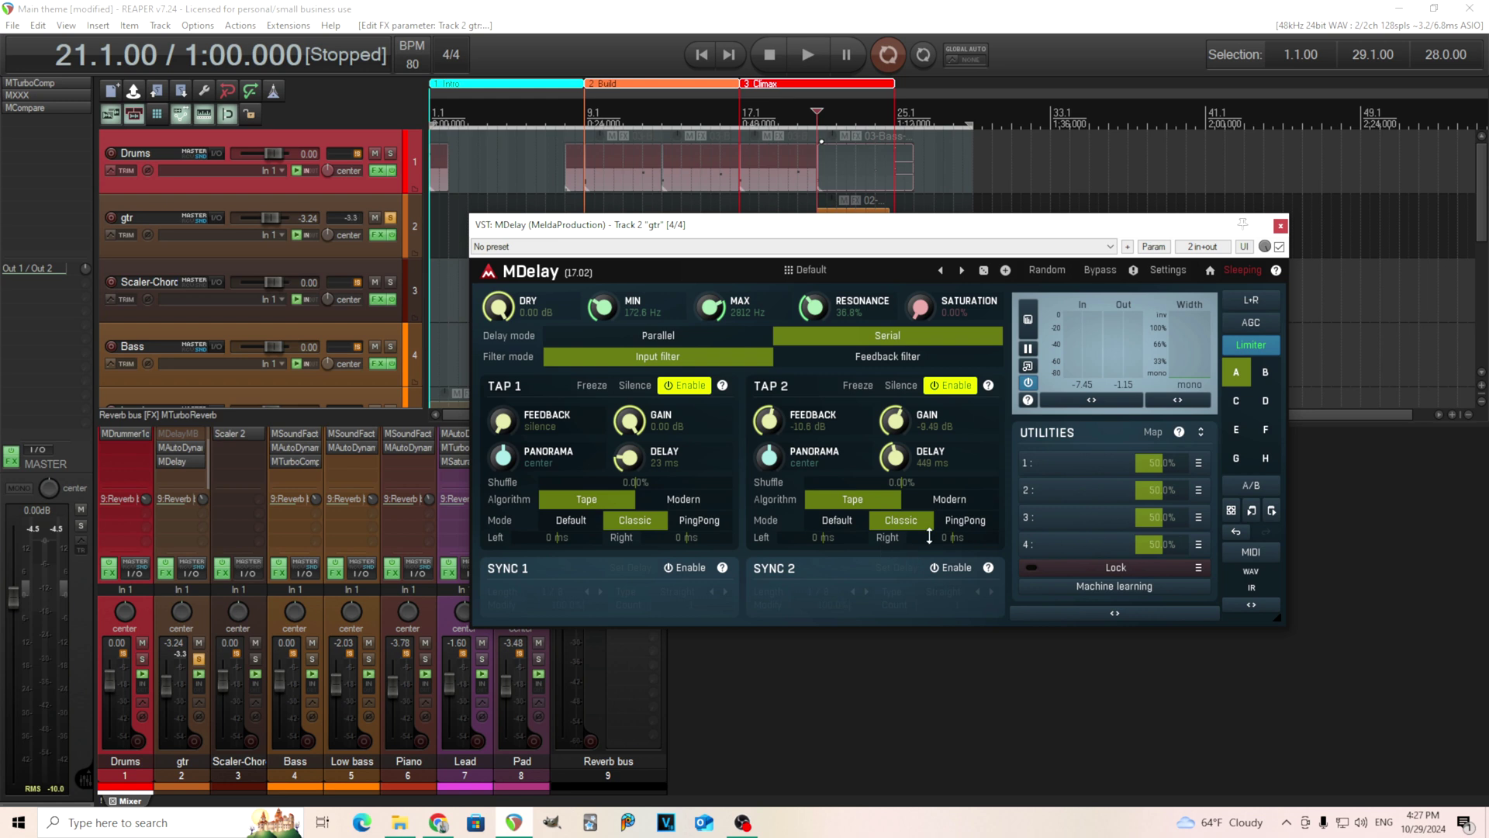